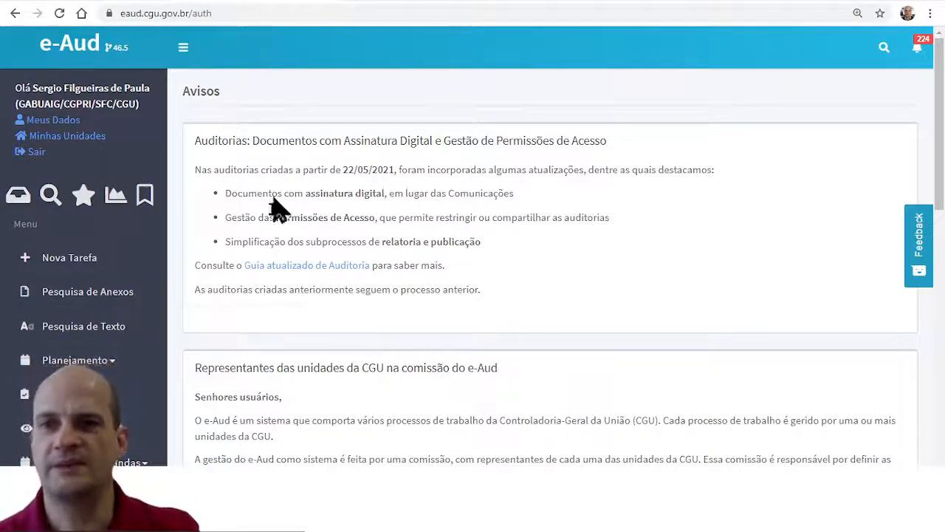
# Step: Create a new task of the type Auditoria > UAIG - Auditoria
pyautogui.click(50, 257)
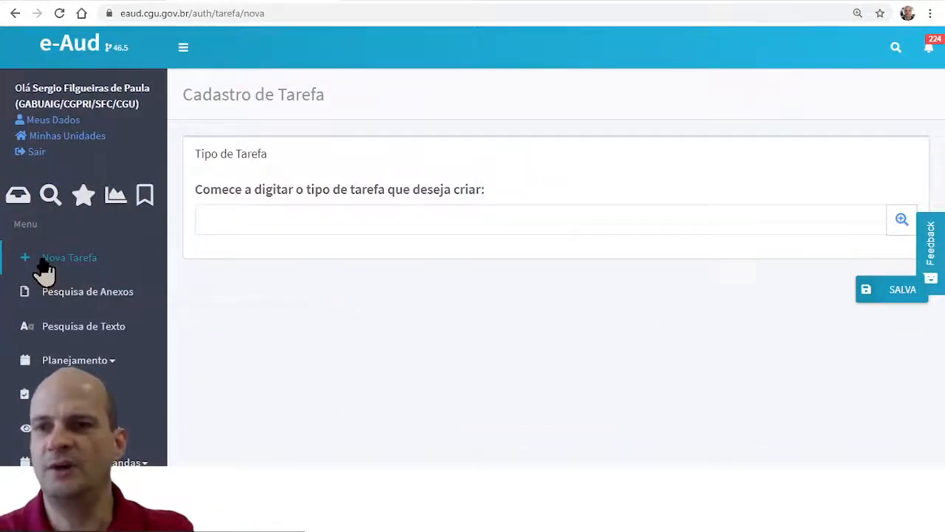
pyautogui.click(251, 222)
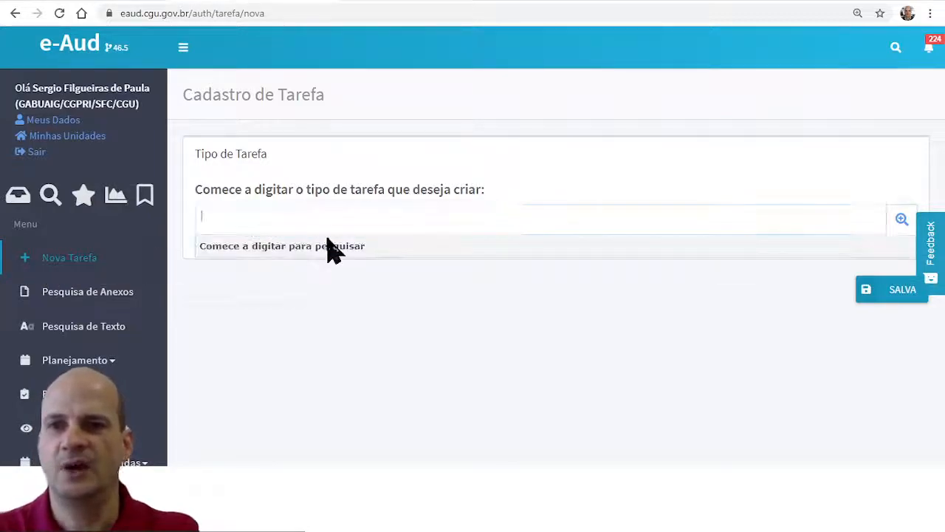
pyautogui.write('ua')
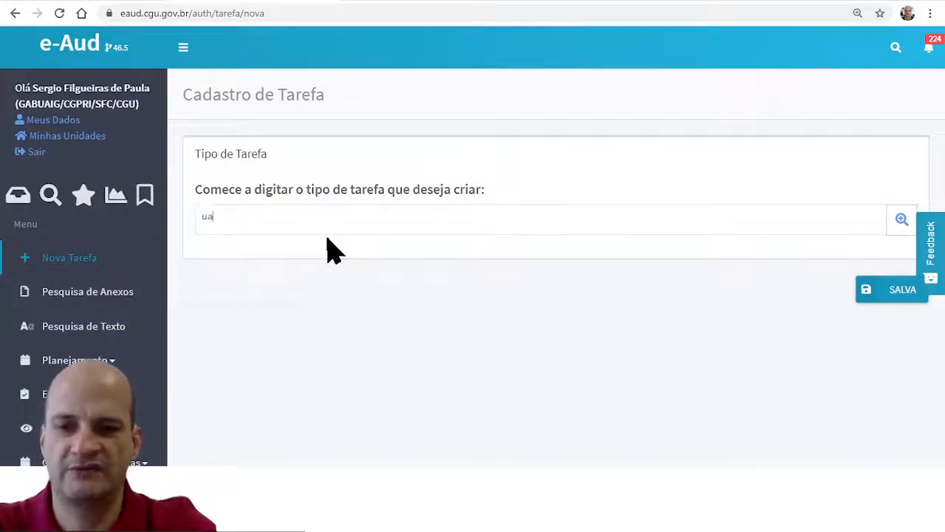
pyautogui.write('ig')
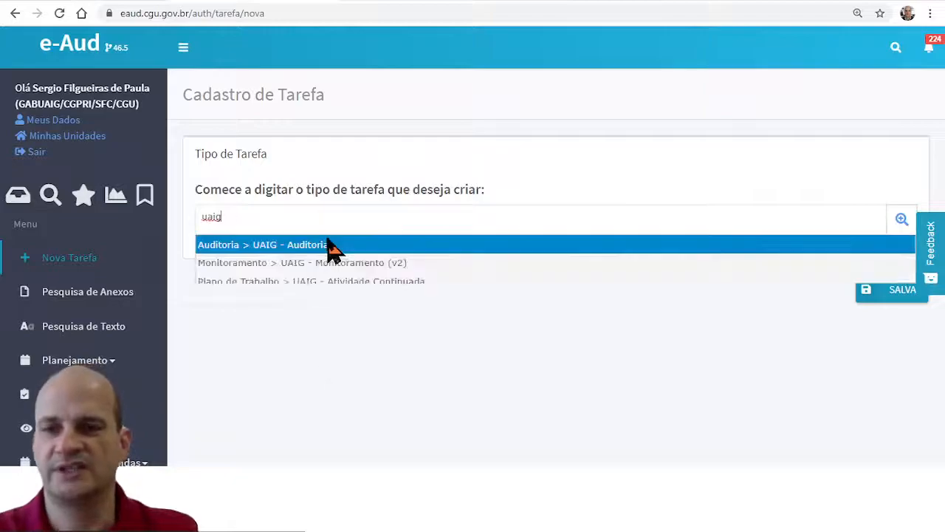
pyautogui.click(264, 250)
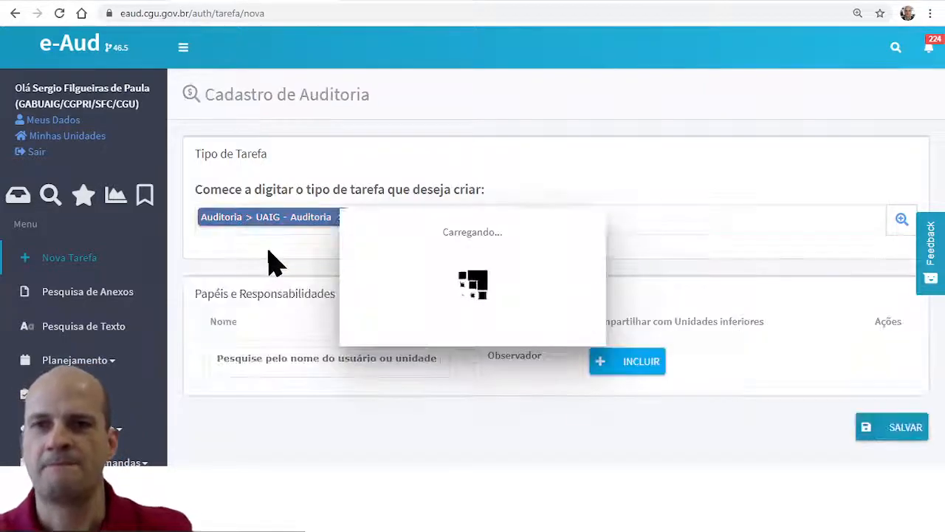
# Step: Set the audit's title to "Teste UAIG CONSULTORIA"
pyautogui.scroll(-4, 465, 366)
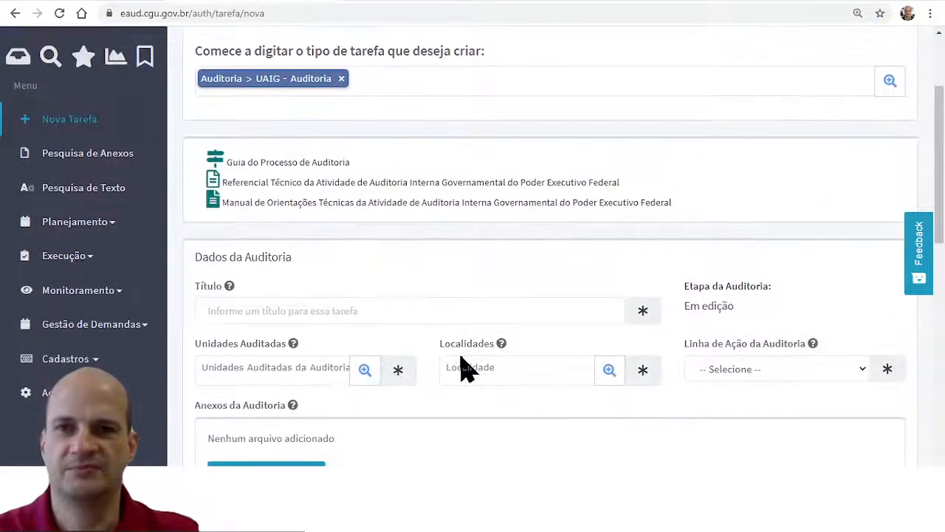
pyautogui.click(262, 171)
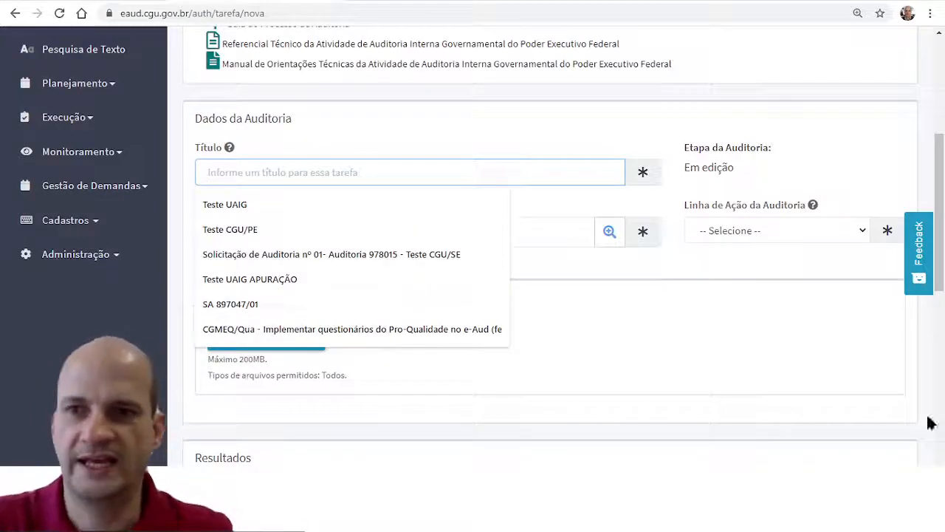
pyautogui.press('Down')
pyautogui.press('Return')
pyautogui.click(316, 173)
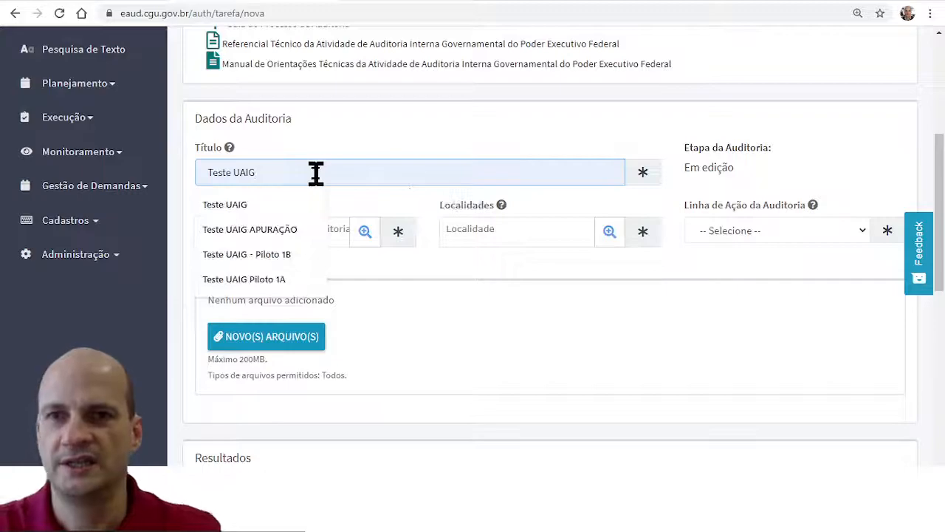
pyautogui.write('CONS')
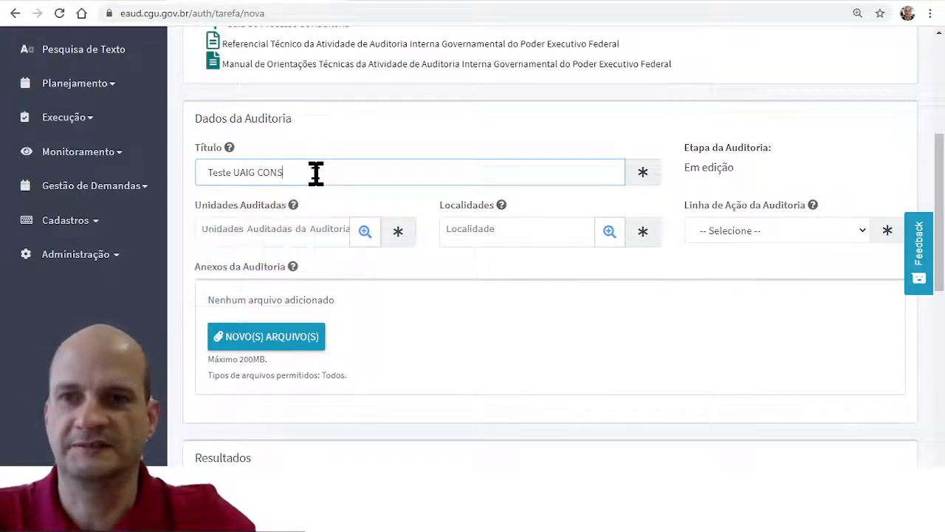
pyautogui.write('ULTORIA')
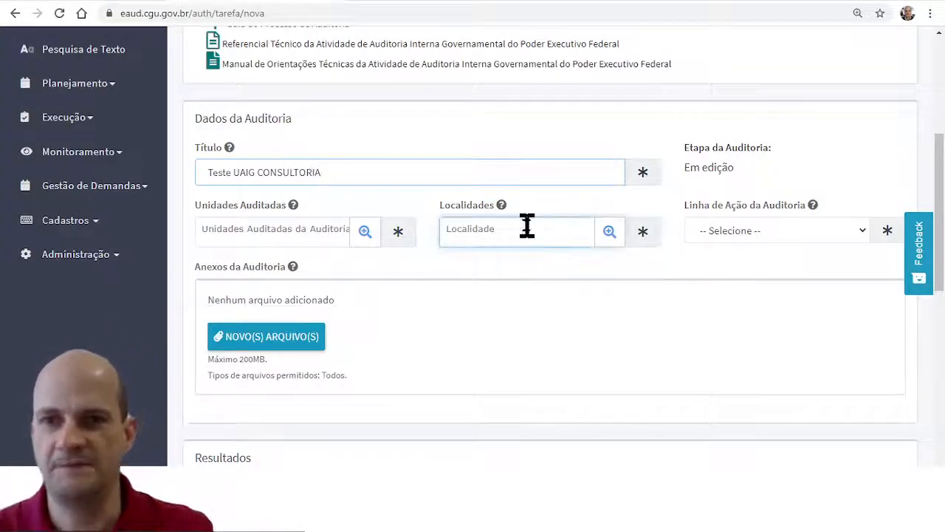
# Step: Add UGT/GABUAIG/CGPRI/SFC/CGU - Unidade Gestora de Treinamento as the audited unit
pyautogui.click(276, 228)
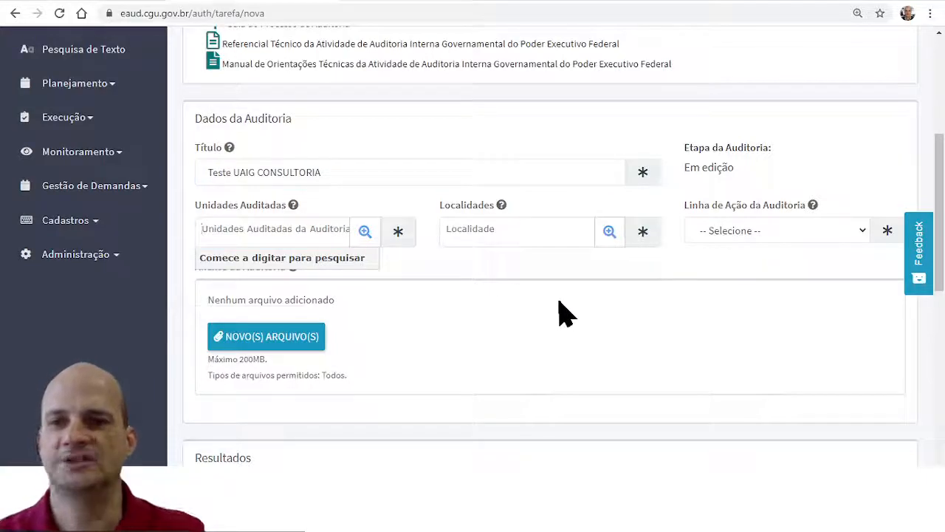
pyautogui.write('UGT')
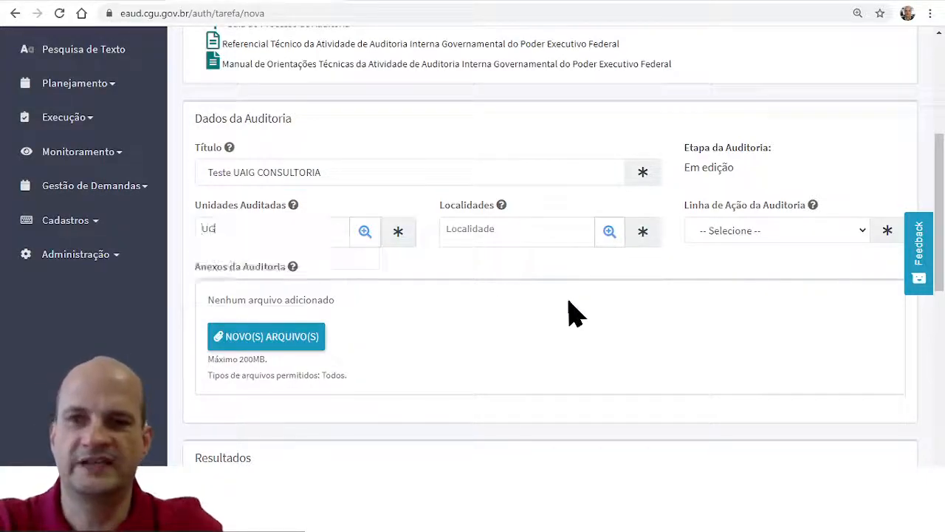
pyautogui.click(285, 268)
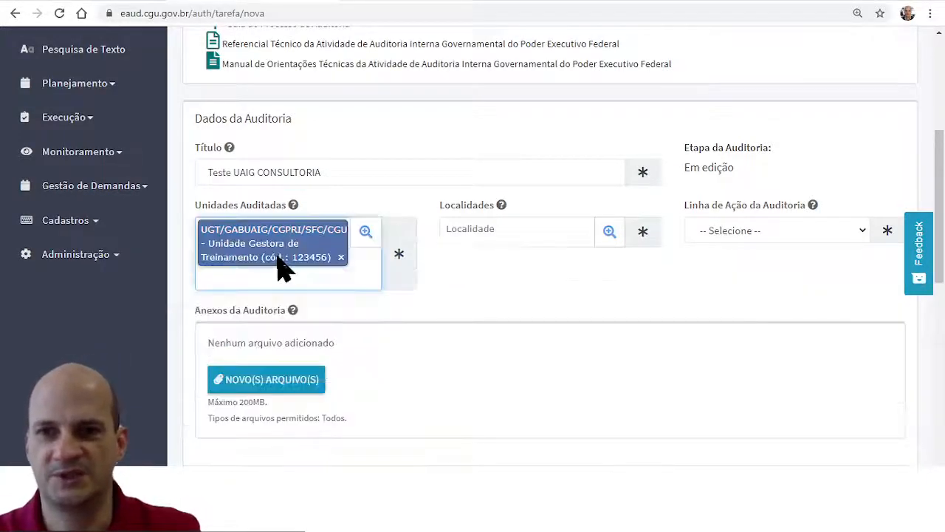
# Step: Search the localities for BRASILIA and add Brasília de Minas/MG (Município) to the audit
pyautogui.click(526, 234)
pyautogui.write('BR')
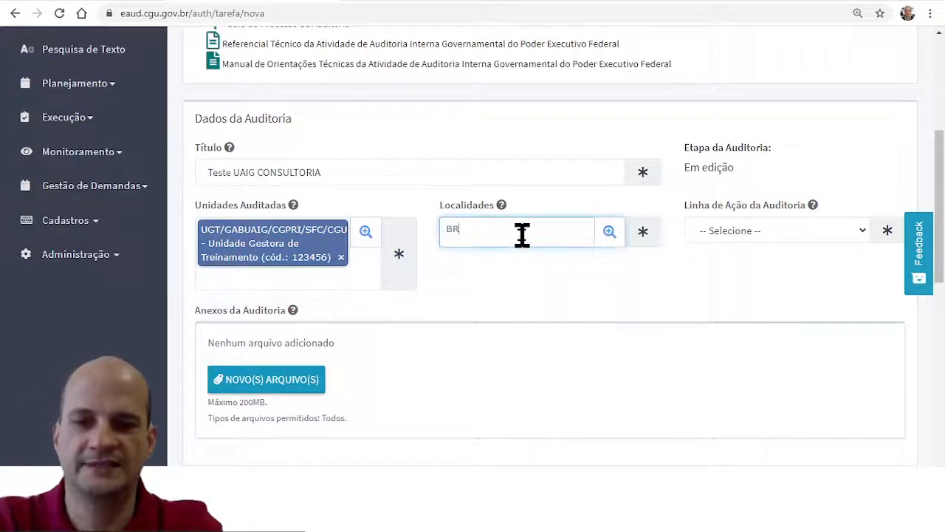
pyautogui.write('ASILI')
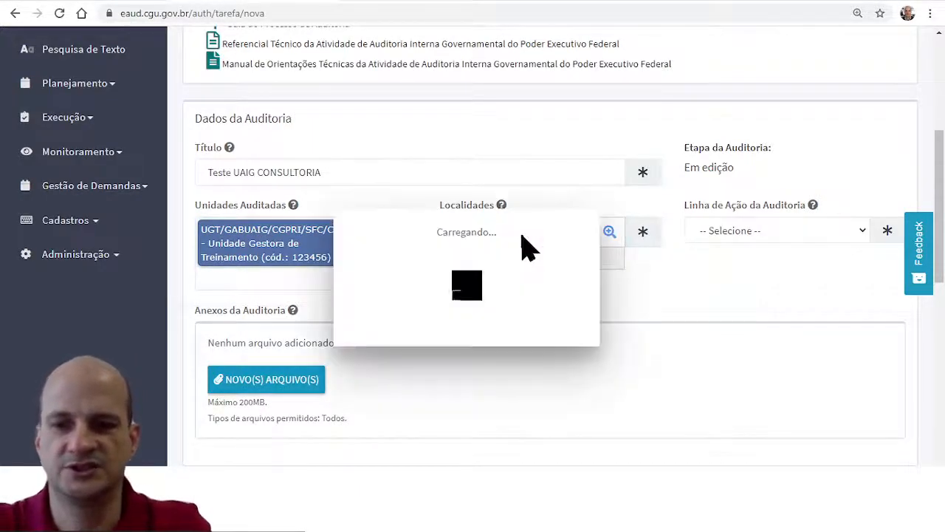
pyautogui.write('A')
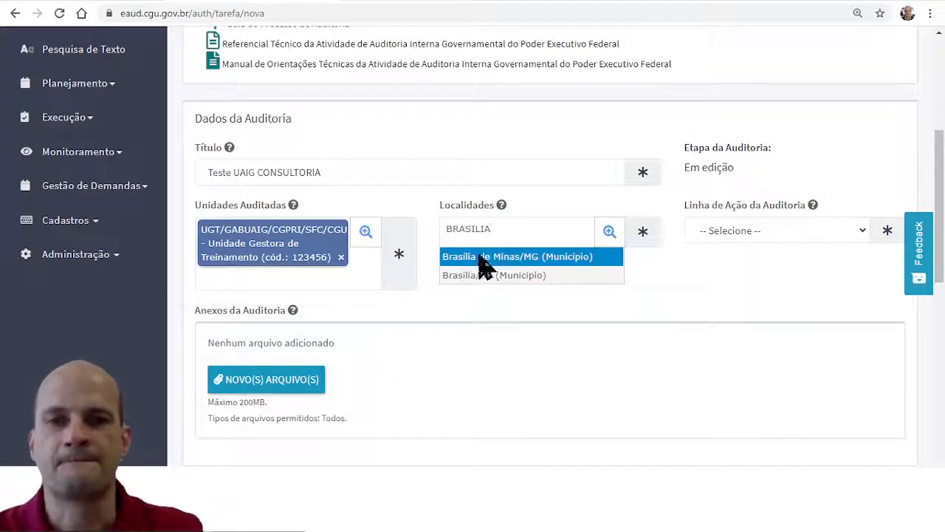
pyautogui.click(481, 259)
# Step: Set the audit's Linha de Ação to Consultoria
pyautogui.click(753, 229)
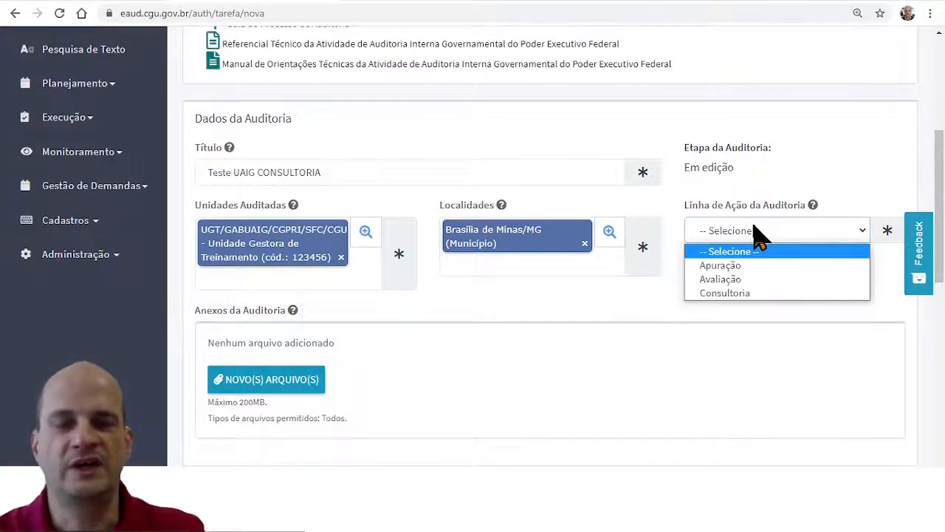
pyautogui.click(719, 294)
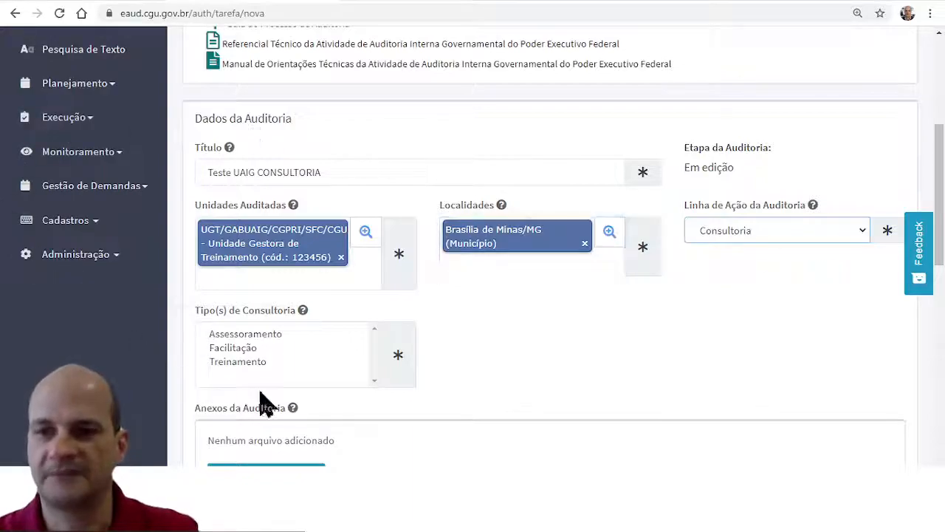
pyautogui.scroll(-2, 347, 398)
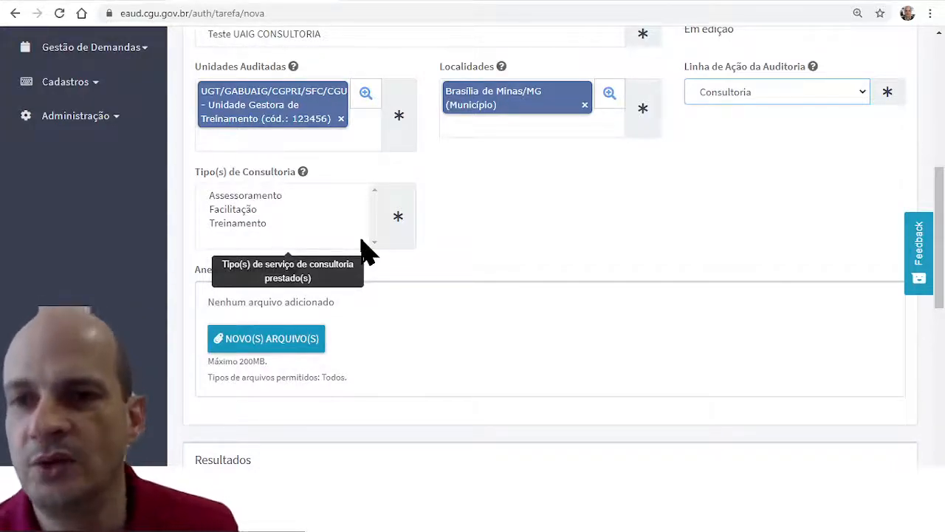
# Step: Try different selections of consulting types, ending with Assessoramento, Facilitação and Treinamento all selected together
pyautogui.click(247, 196)
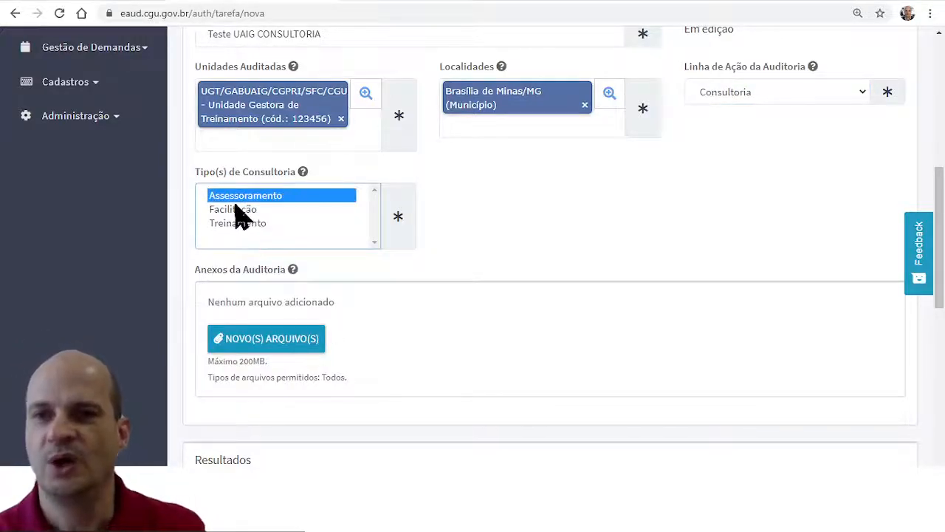
pyautogui.click(236, 211)
pyautogui.keyDown('ctrl'); pyautogui.click(235, 223); pyautogui.keyUp('ctrl')
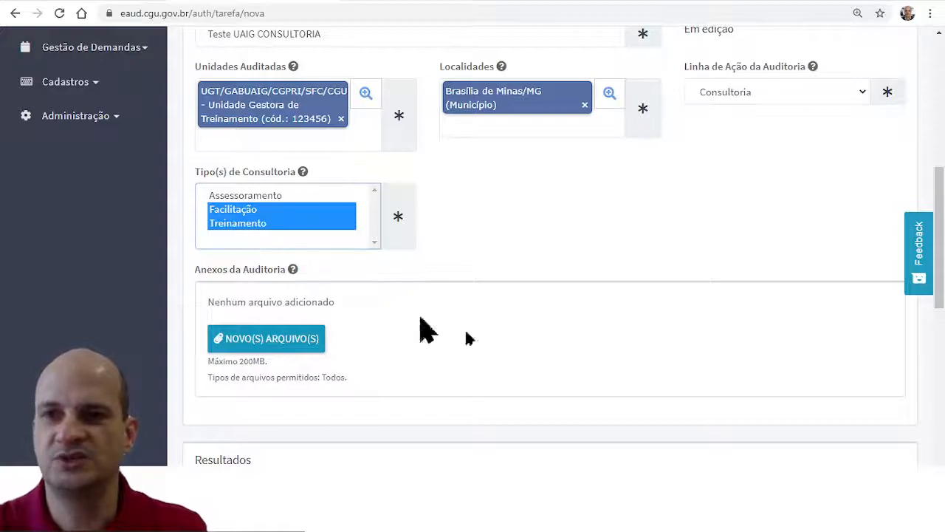
pyautogui.click(230, 196)
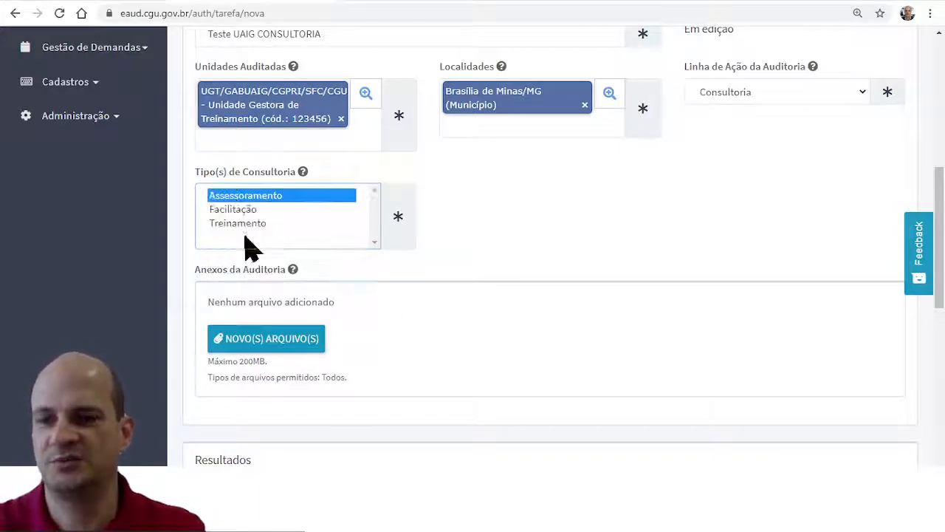
pyautogui.keyDown('shift'); pyautogui.click(233, 223); pyautogui.keyUp('shift')
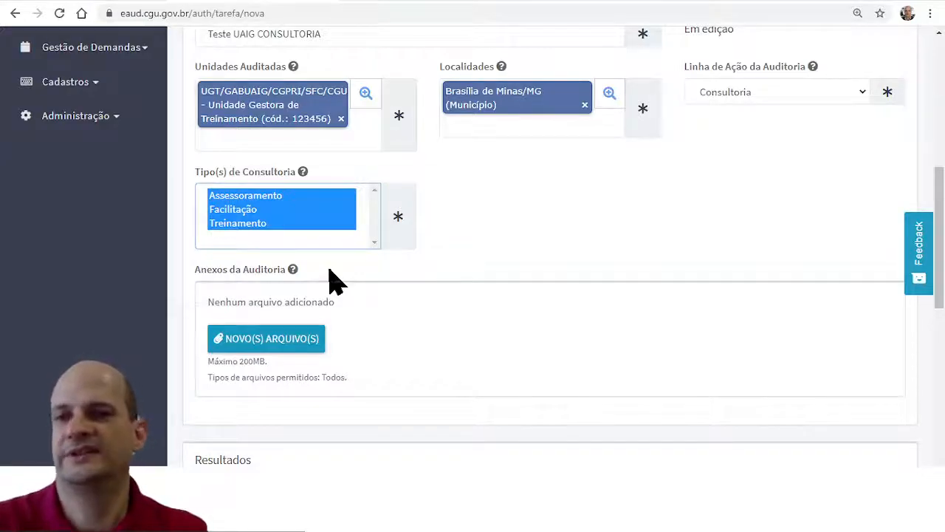
# Step: Select only Facilitação and Treinamento as the audit's consulting types
pyautogui.click(226, 211)
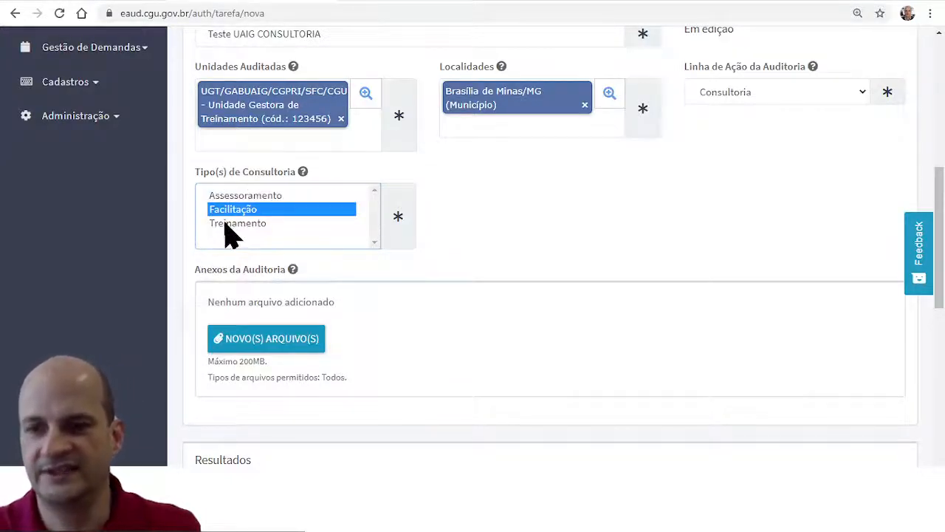
pyautogui.keyDown('ctrl'); pyautogui.click(225, 223); pyautogui.keyUp('ctrl')
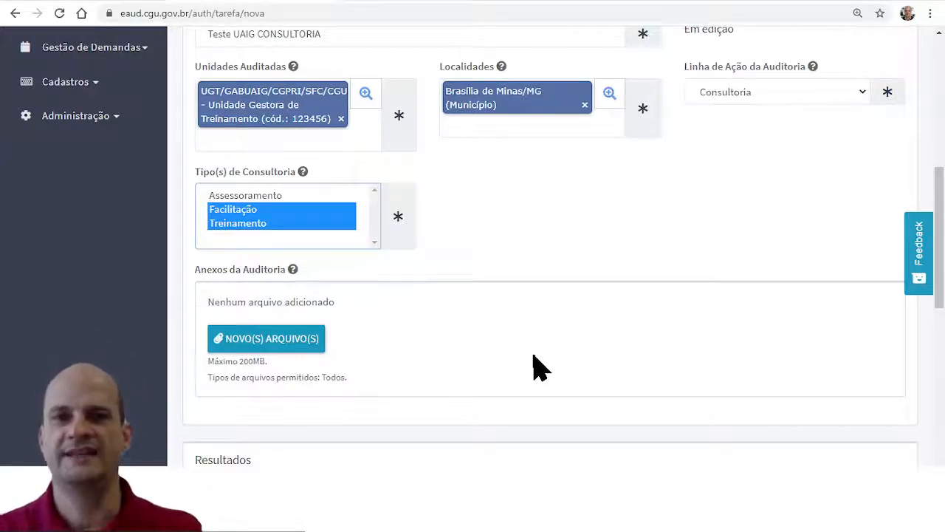
pyautogui.scroll(-4, 355, 263)
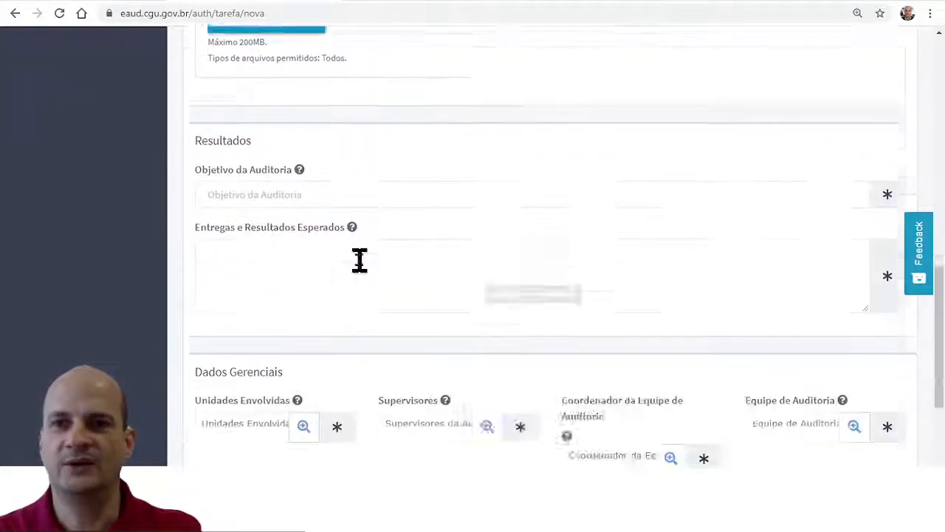
pyautogui.scroll(5, 370, 274)
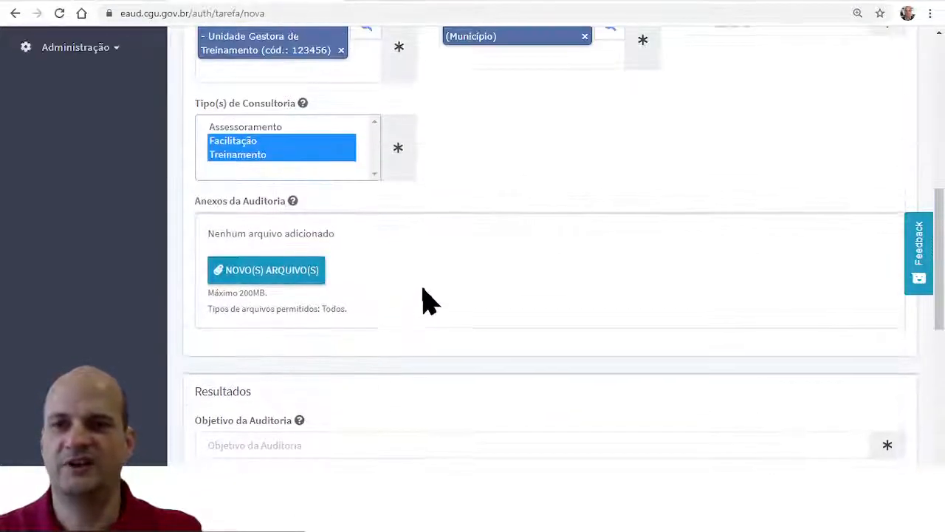
pyautogui.scroll(2, 428, 301)
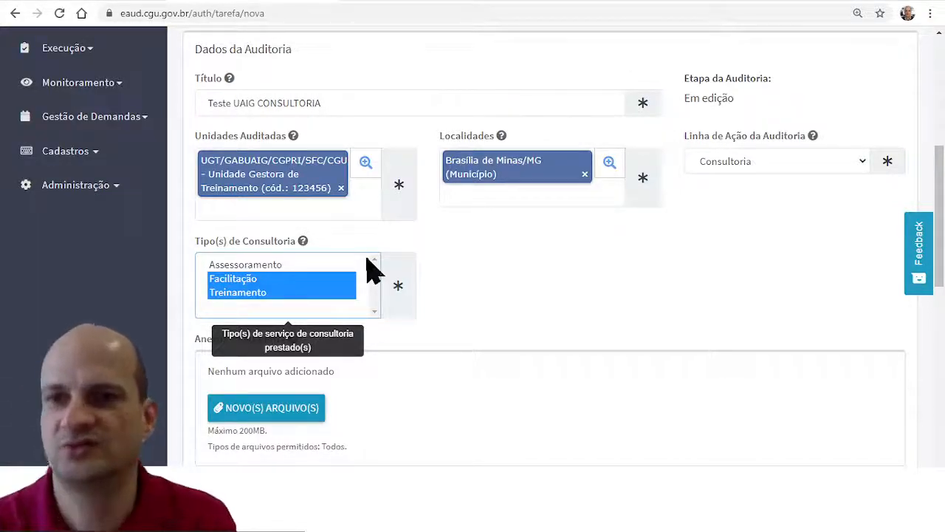
pyautogui.scroll(-1, 338, 325)
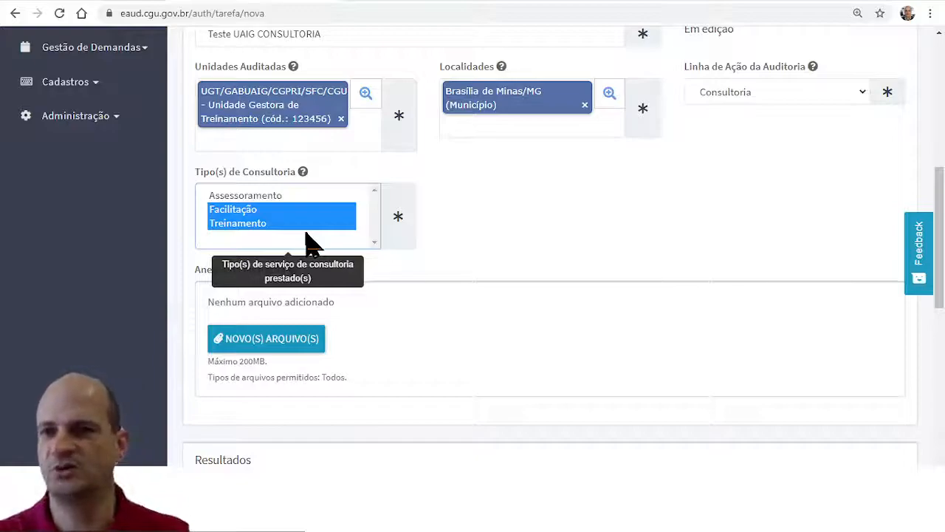
# Step: Set the Objetivo da Auditoria in the Resultados section to "Teste Consultoria"
pyautogui.scroll(-2, 455, 338)
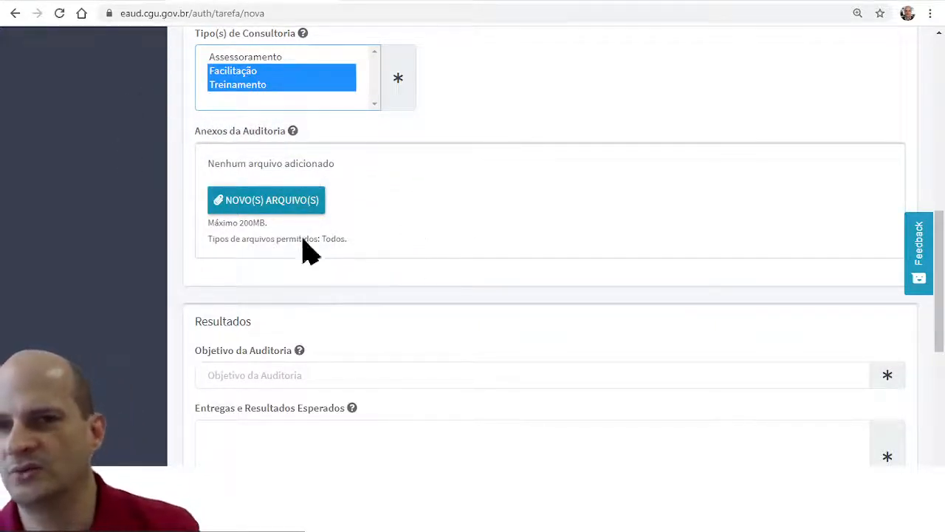
pyautogui.scroll(-2, 353, 339)
pyautogui.click(254, 236)
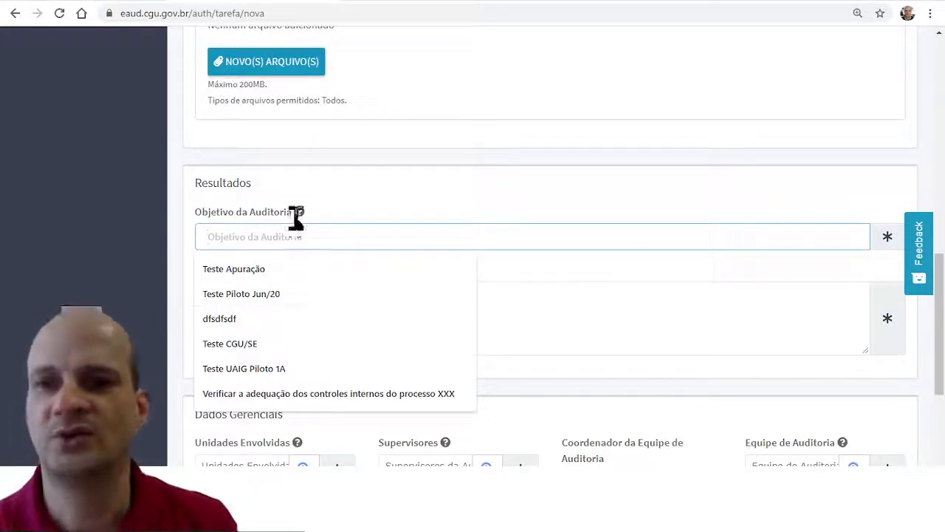
pyautogui.click(258, 271)
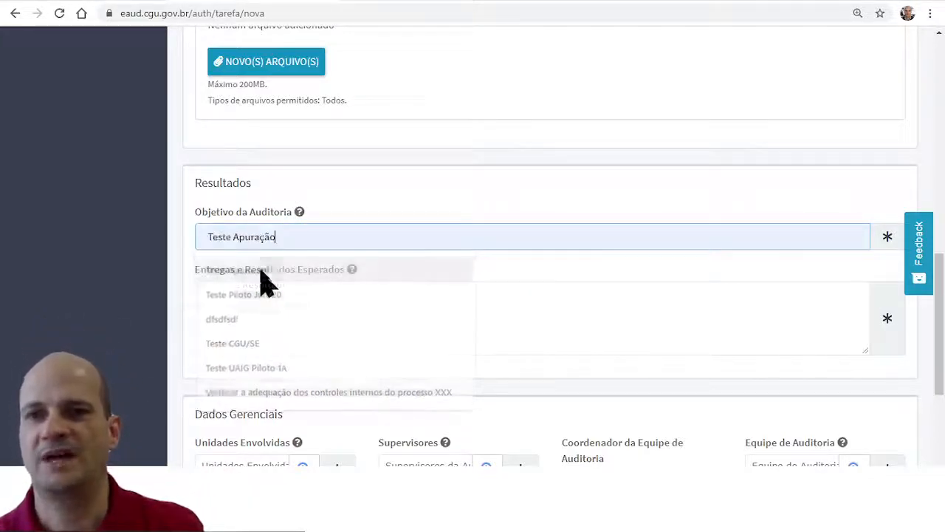
pyautogui.doubleClick(255, 234)
pyautogui.write('c')
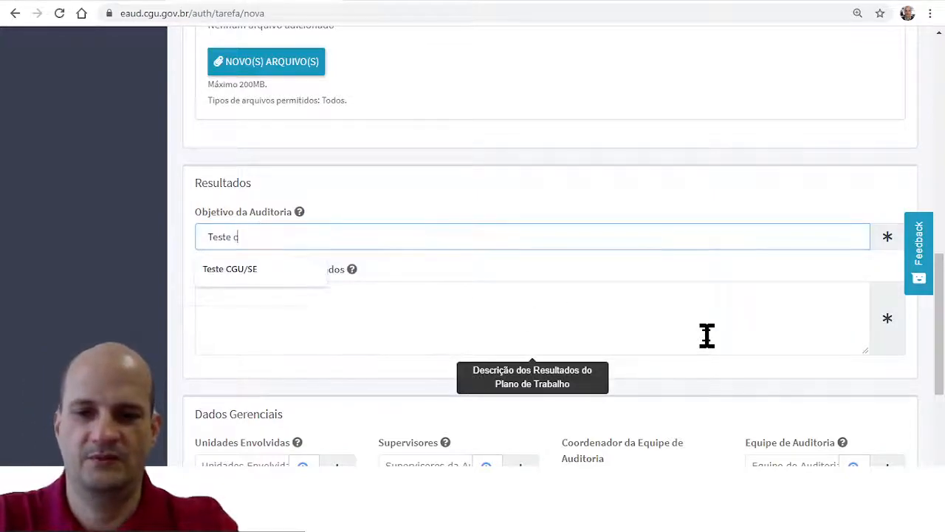
pyautogui.press('BackSpace')
pyautogui.write('Cont')
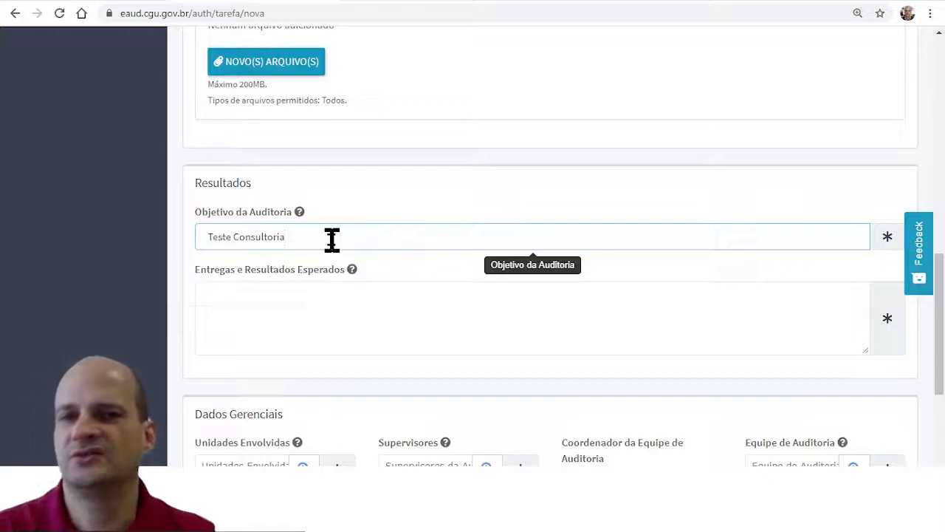
# Step: Fill in Entregas e Resultados Esperados with two lines: "Treinamento em GRC" and "Matriz de Riscos e Controles do processo XXX"
pyautogui.click(229, 312)
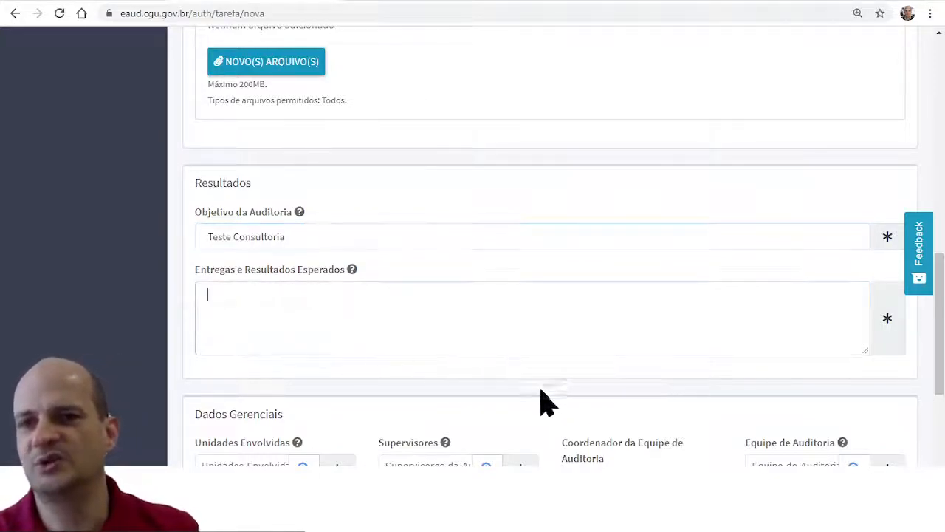
pyautogui.write('Trei')
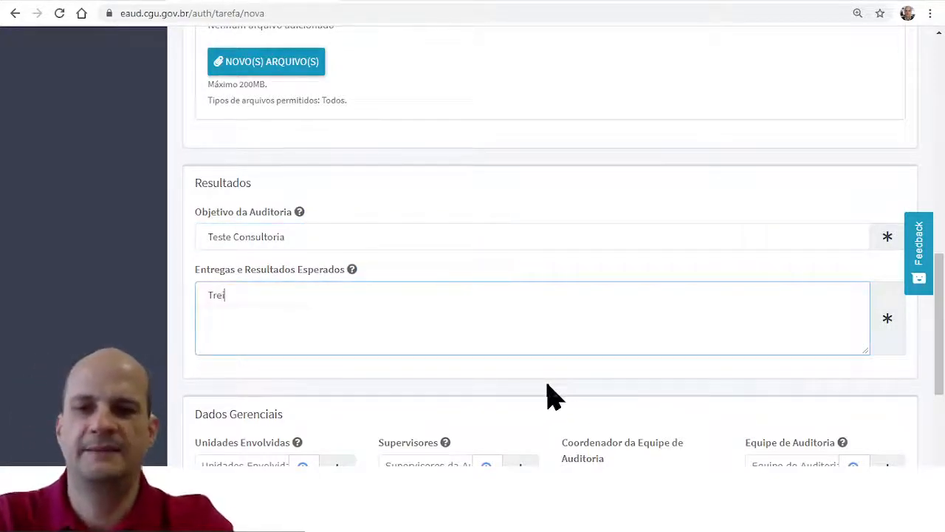
pyautogui.write('namento em GRC')
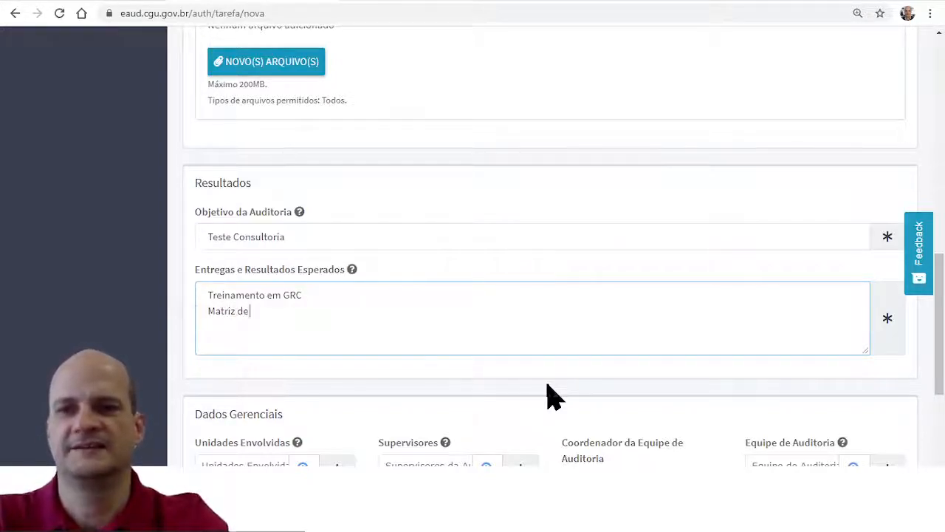
pyautogui.write('ows')
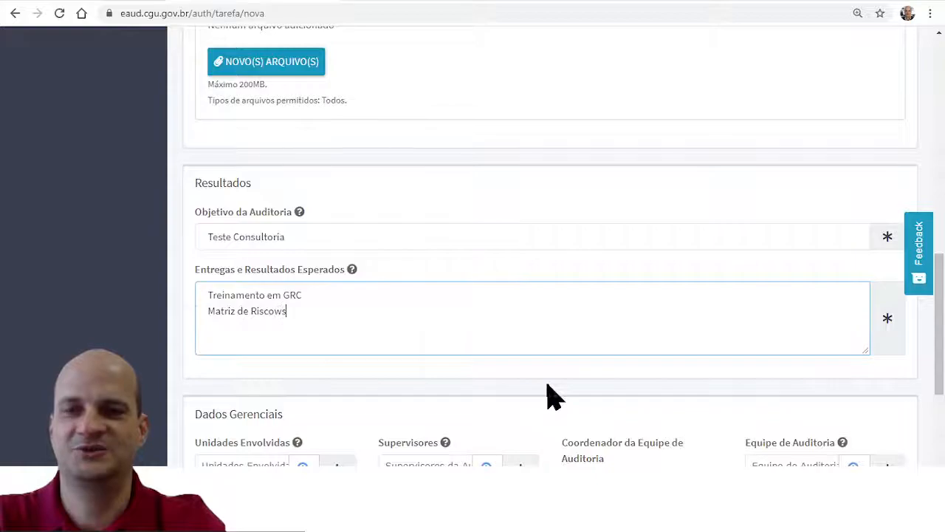
pyautogui.press('BackSpace')
pyautogui.press('BackSpace')
pyautogui.press('BackSpace')
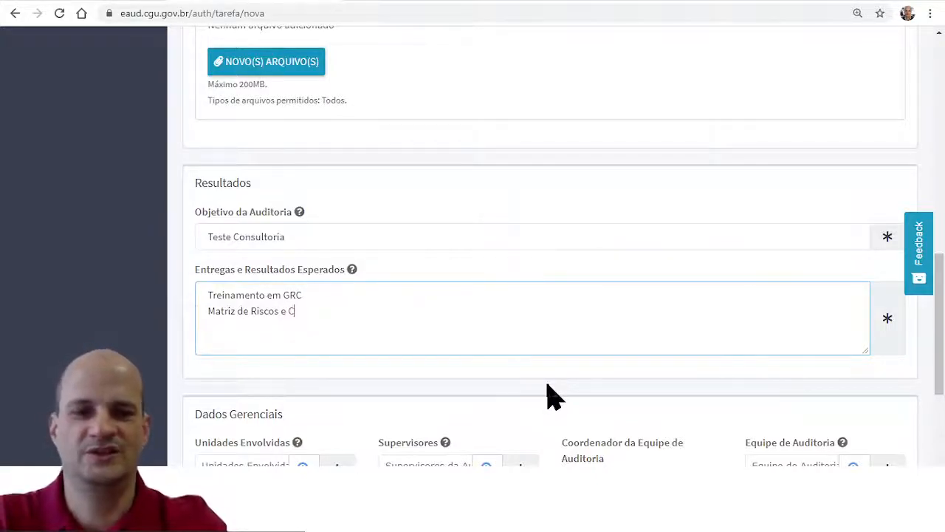
pyautogui.write('e Controles do pr')
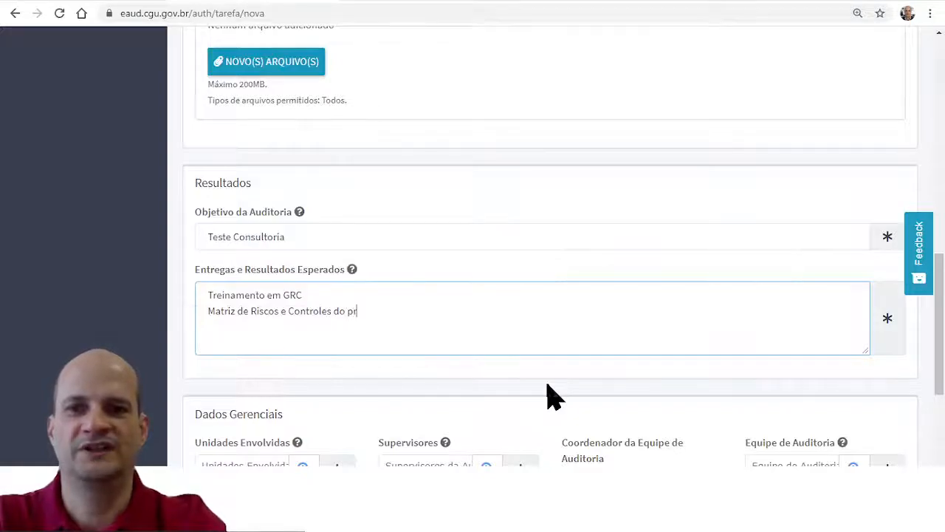
pyautogui.write('ocesso XXX')
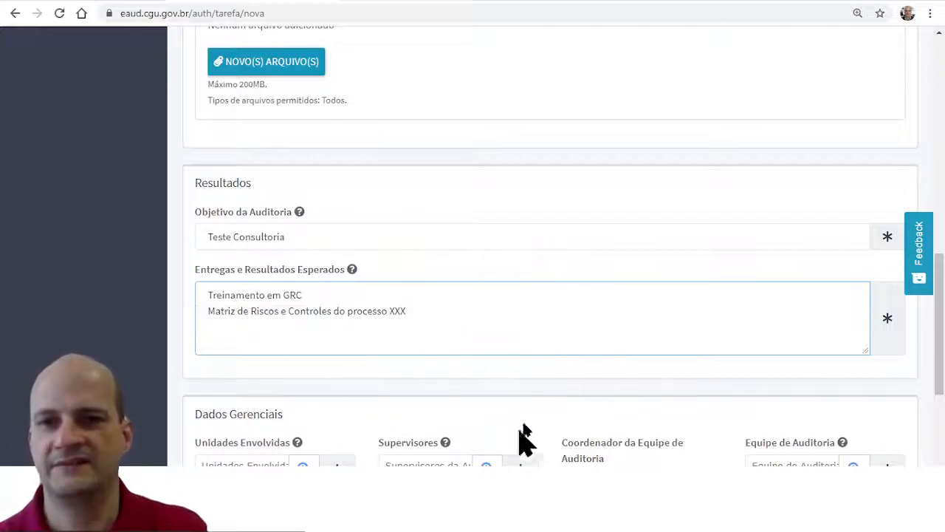
# Step: Add GABUAIG/CGPRI/SFC/CGU - UAIG - Unidade Superior as the involved unit in Dados Gerenciais
pyautogui.scroll(-3, 386, 302)
pyautogui.click(242, 229)
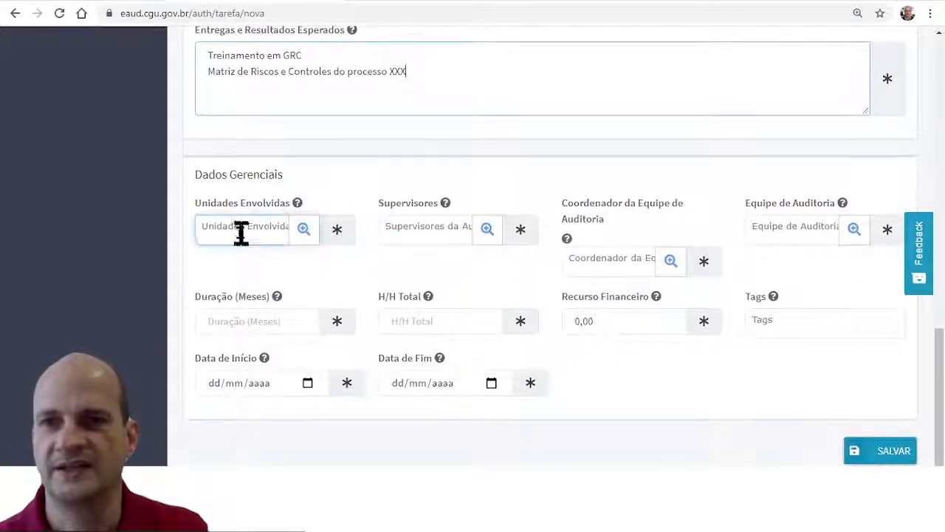
pyautogui.write('gab')
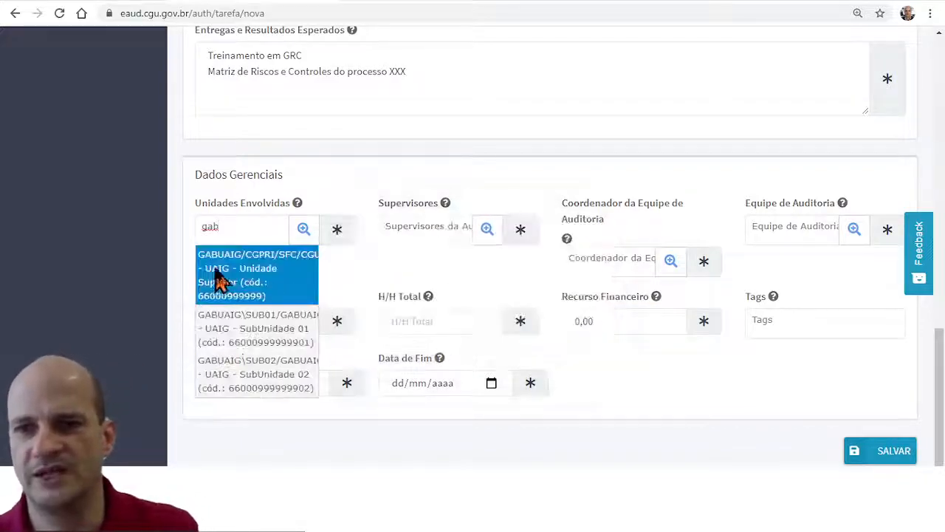
pyautogui.click(222, 280)
# Step: Assign the logged-in auditor from GABUAIG/CGPRI/SFC/CGU as the task's supervisor, audit team coordinator and audit team member
pyautogui.click(441, 235)
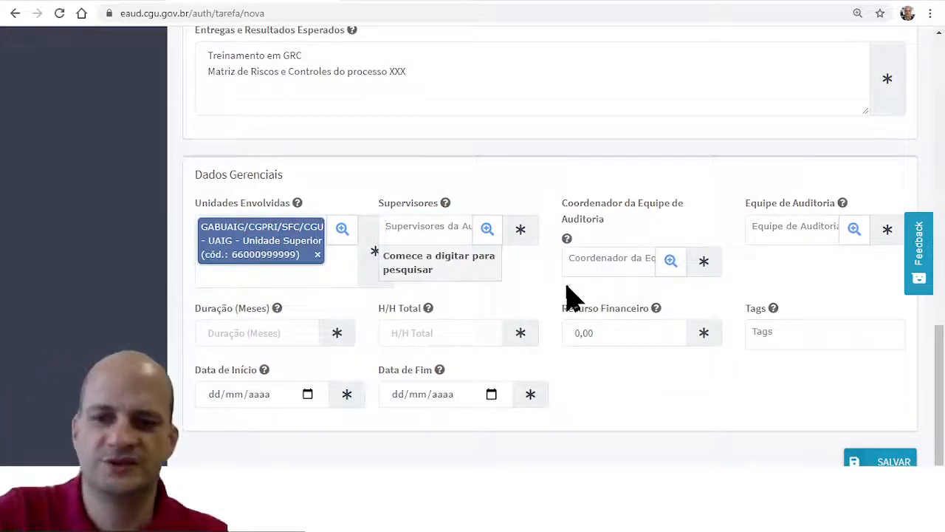
pyautogui.write('serg')
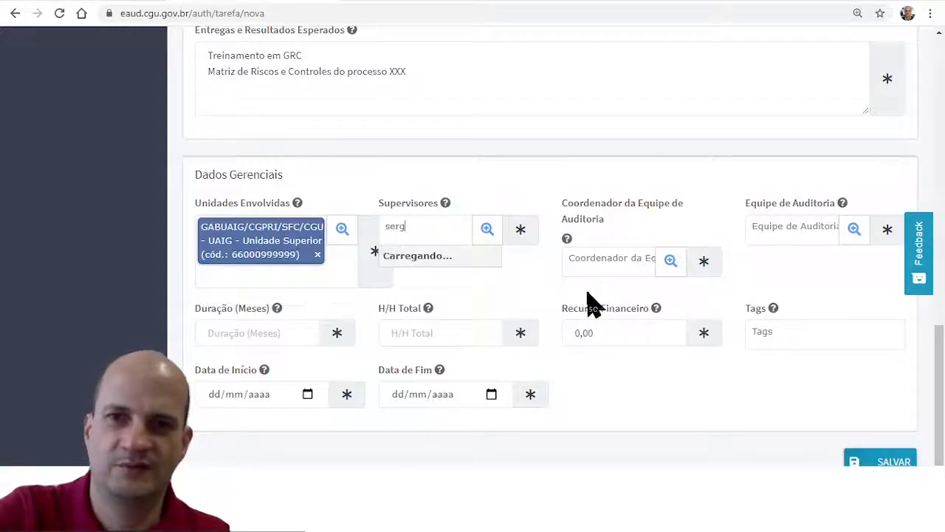
pyautogui.click(395, 262)
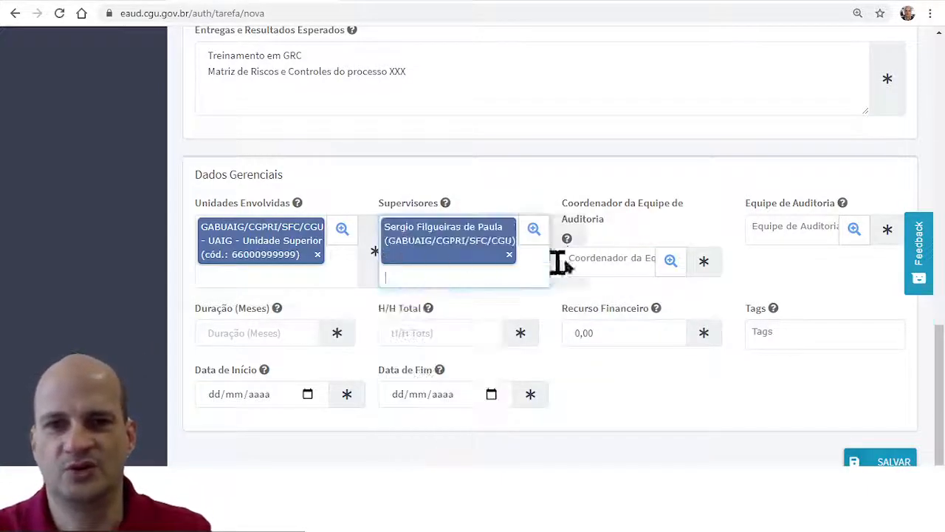
pyautogui.click(596, 260)
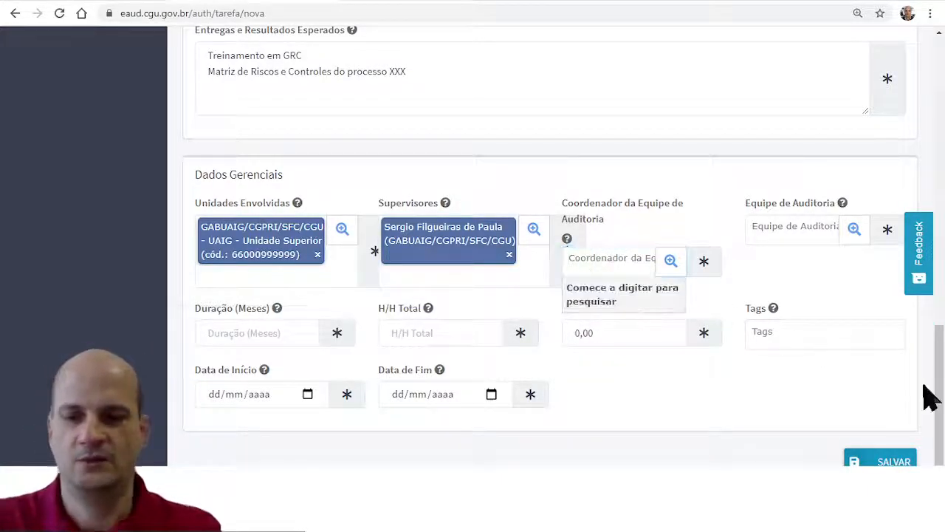
pyautogui.write('serg')
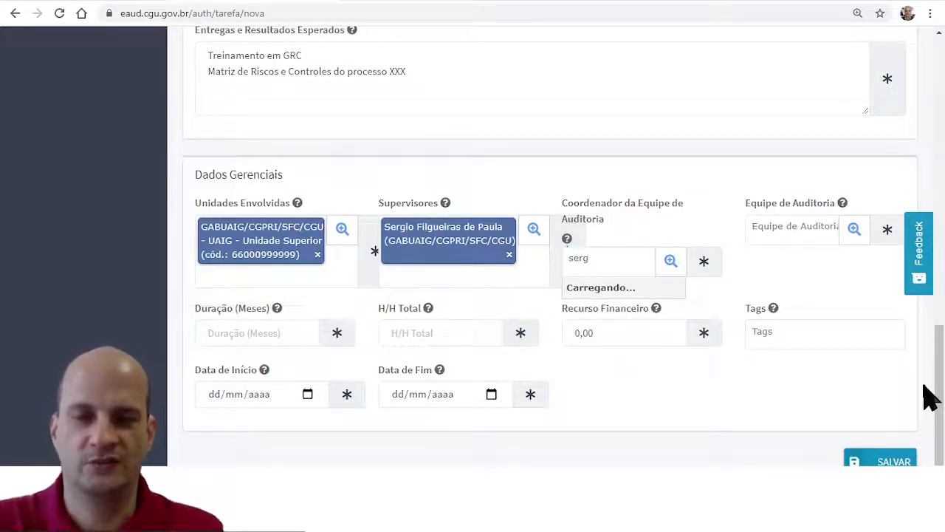
pyautogui.click(593, 308)
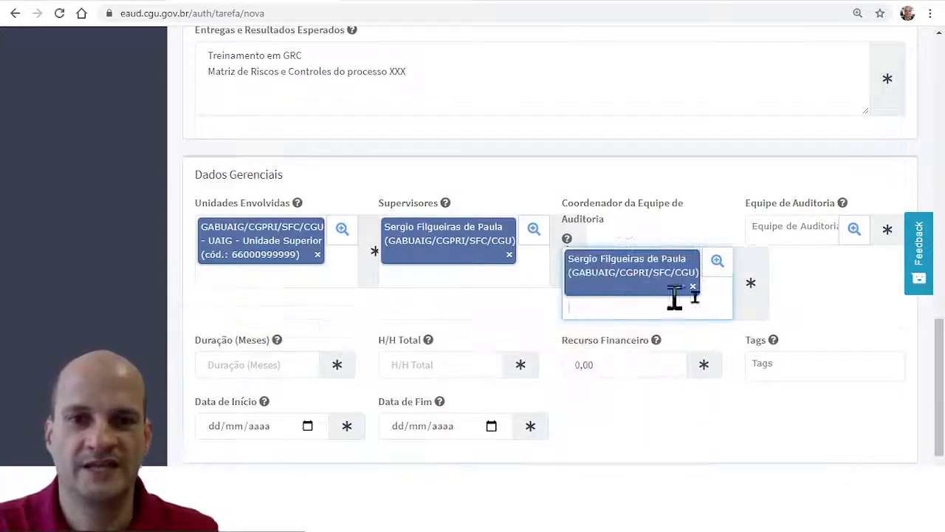
pyautogui.click(794, 226)
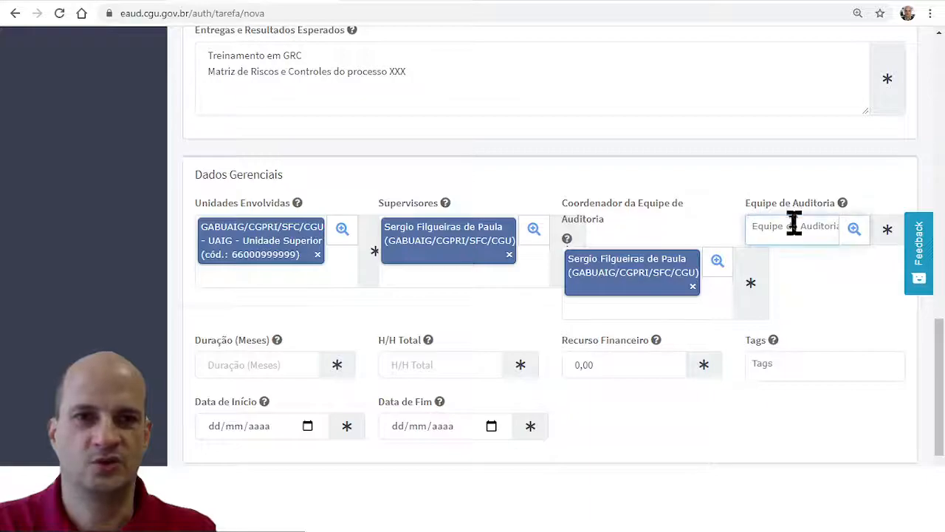
pyautogui.write('sergi')
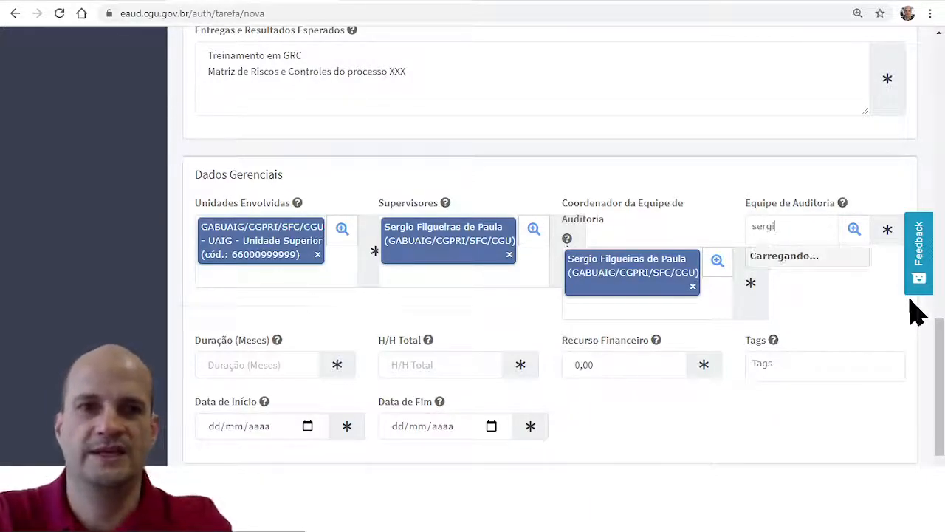
pyautogui.click(768, 272)
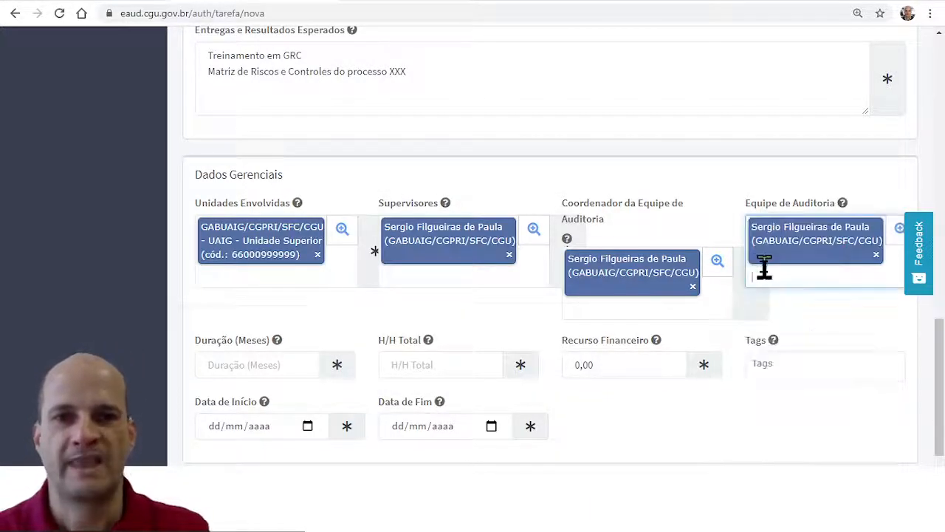
# Step: Set the audit's duration to 2 months and its H/H Total to 500
pyautogui.click(249, 363)
pyautogui.write('2')
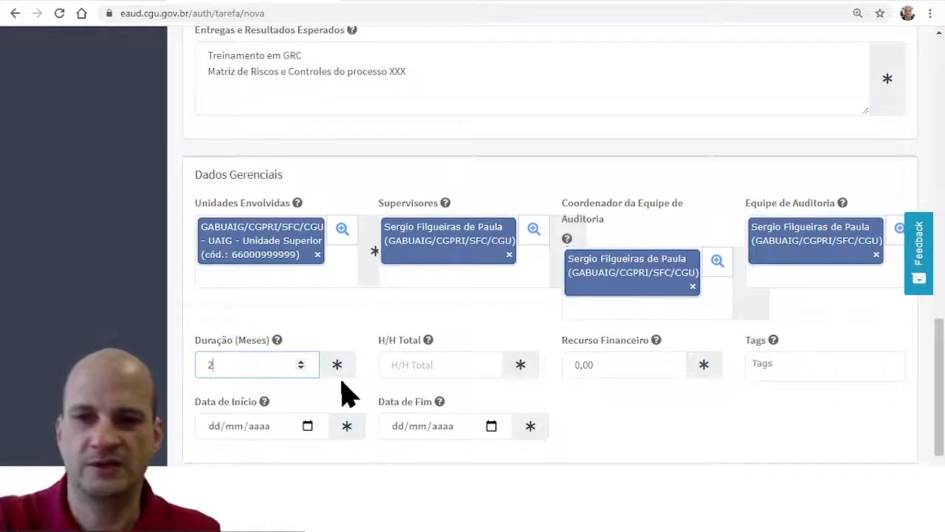
pyautogui.click(410, 363)
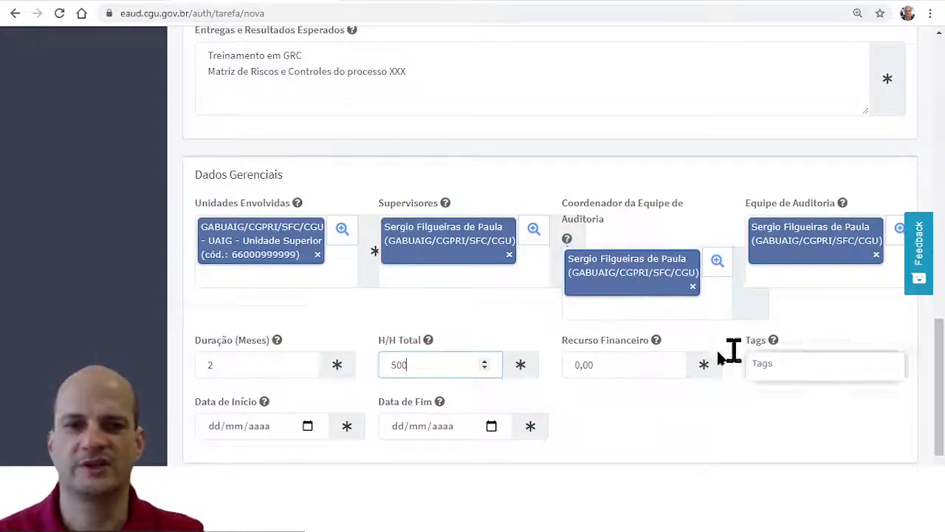
# Step: Set Data de Início to 28/07/2021 and Data de Fim to 31/08/2021, and save the new audit task
pyautogui.scroll(-1, 490, 397)
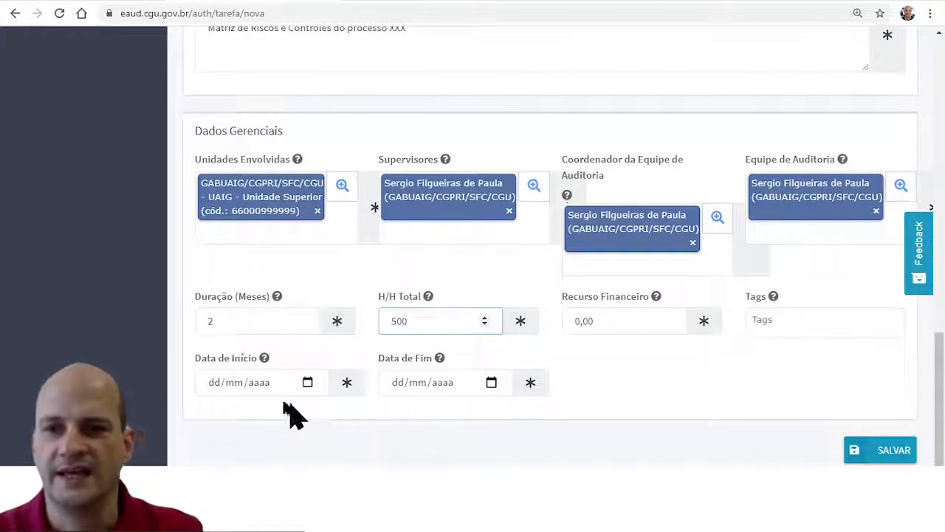
pyautogui.click(308, 383)
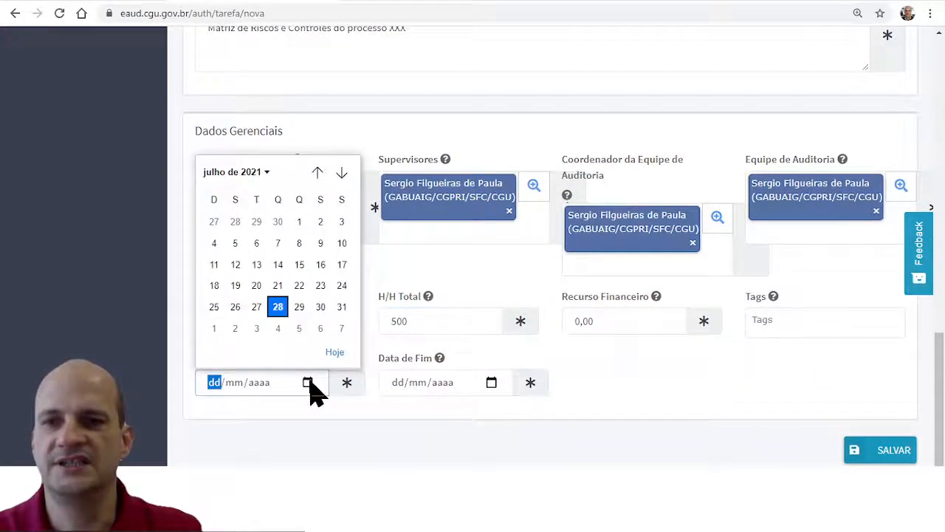
pyautogui.click(285, 312)
pyautogui.click(418, 382)
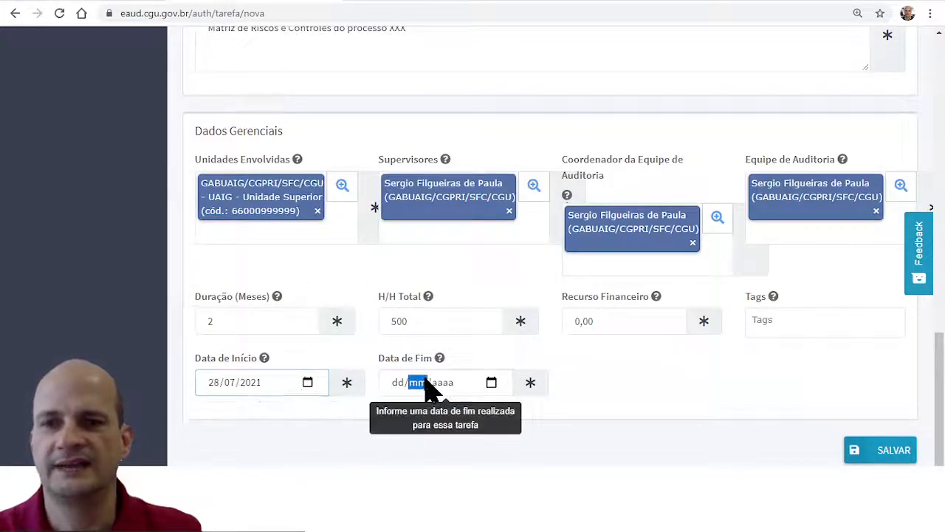
pyautogui.click(492, 383)
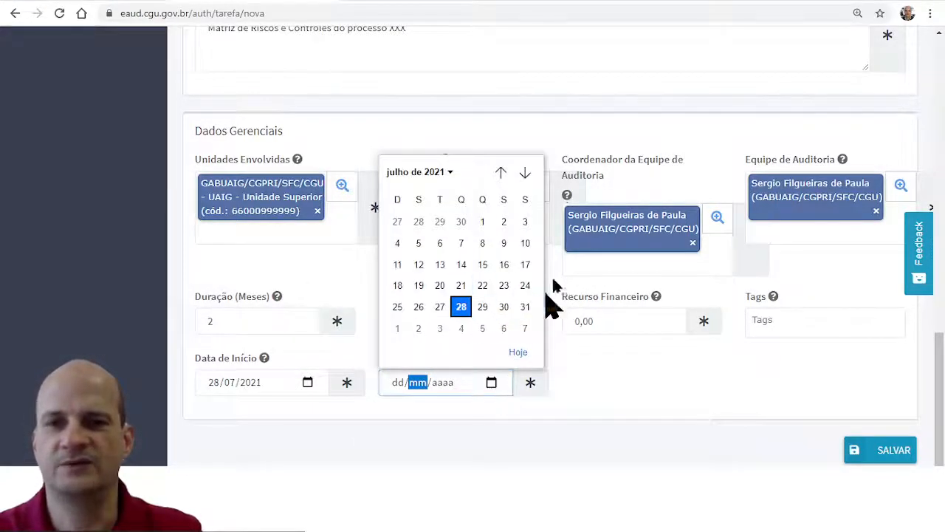
pyautogui.click(525, 173)
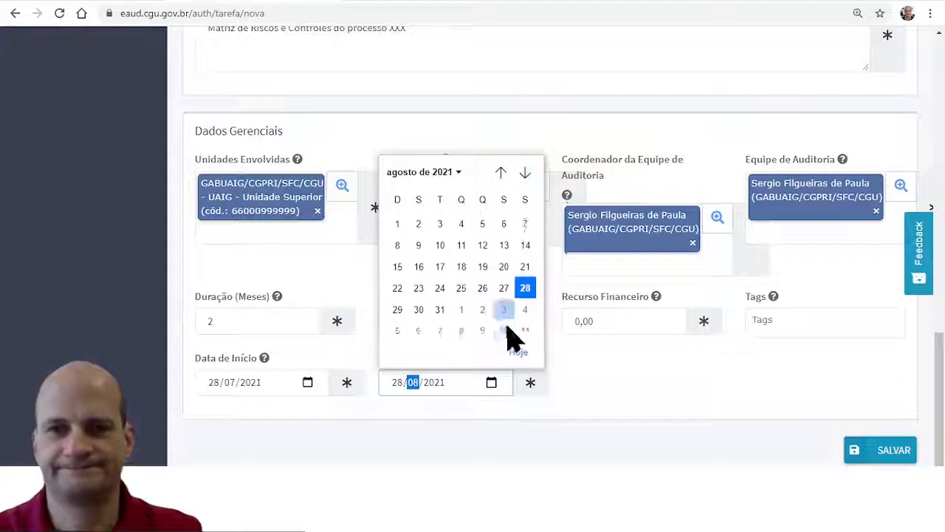
pyautogui.click(441, 309)
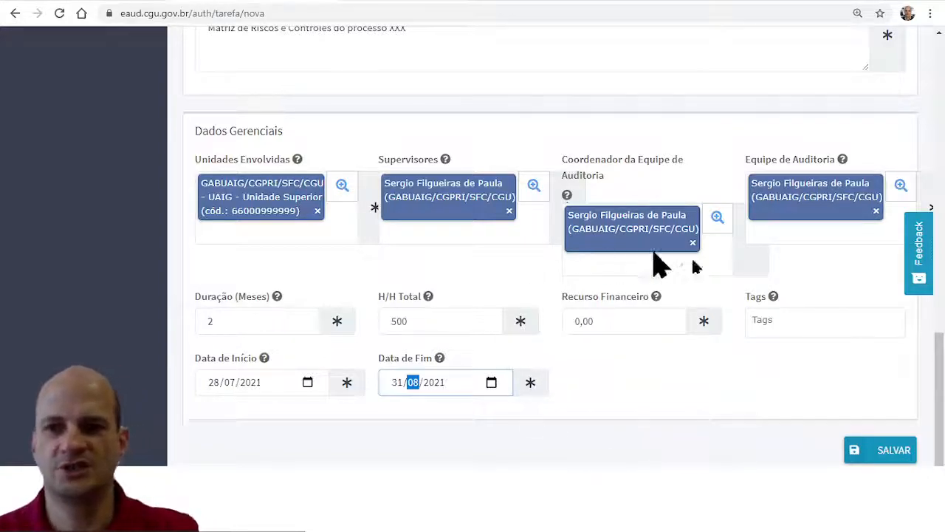
pyautogui.click(892, 448)
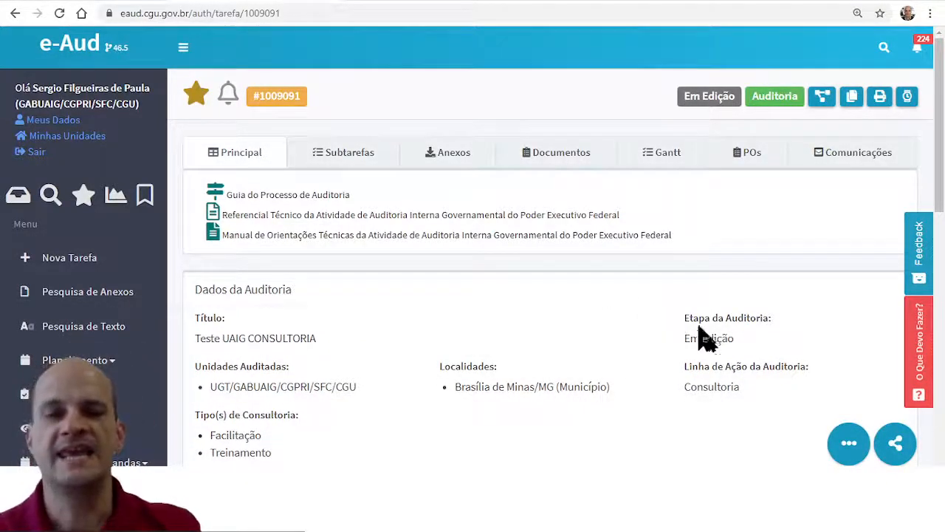
# Step: Authorize the saved audit task with the Autorizar interaction, checking its data and saving it unchanged
pyautogui.click(845, 446)
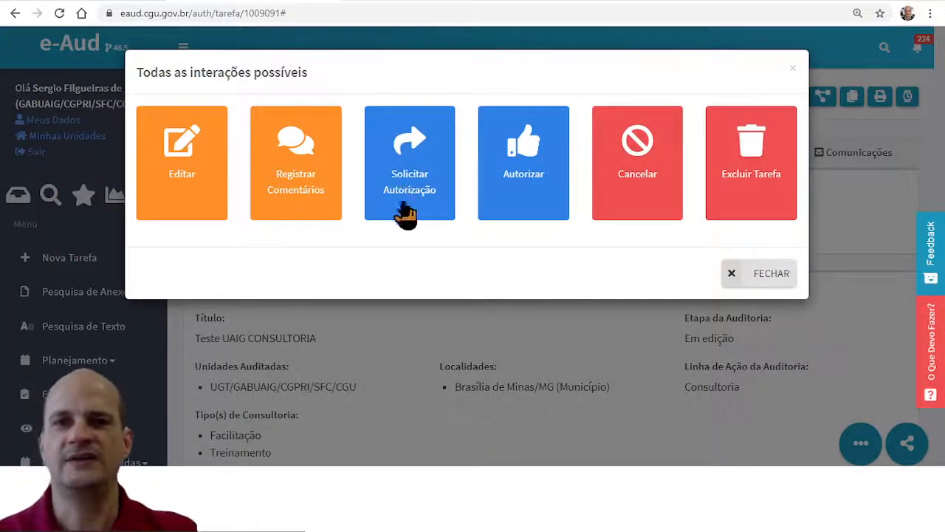
pyautogui.click(526, 159)
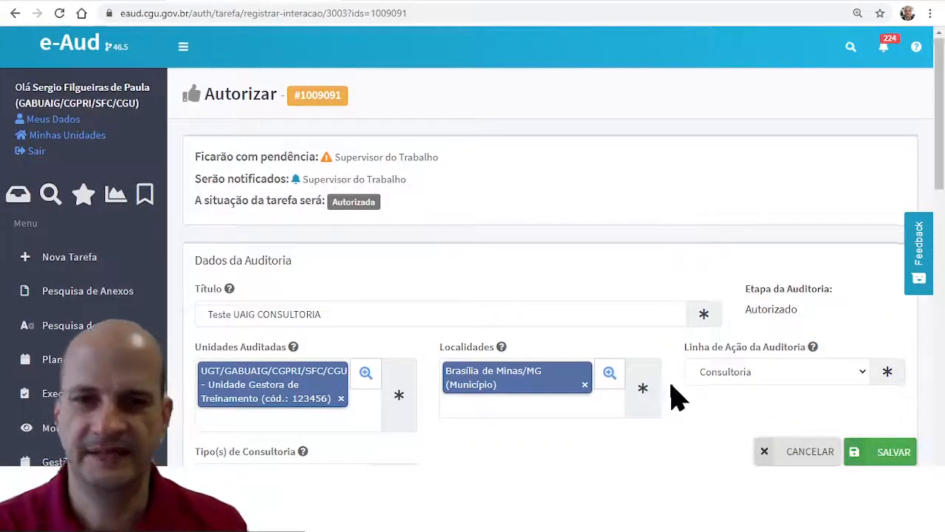
pyautogui.scroll(-10, 672, 391)
pyautogui.scroll(5, 653, 376)
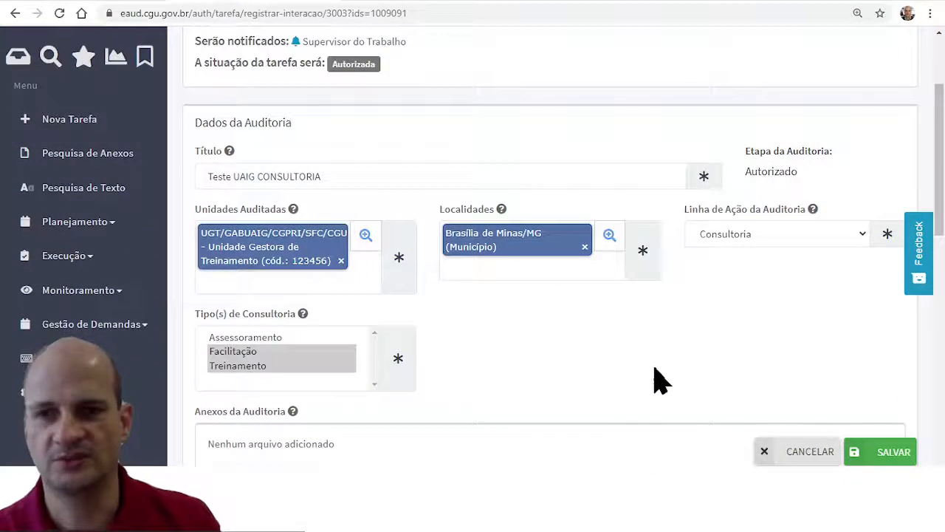
pyautogui.click(870, 453)
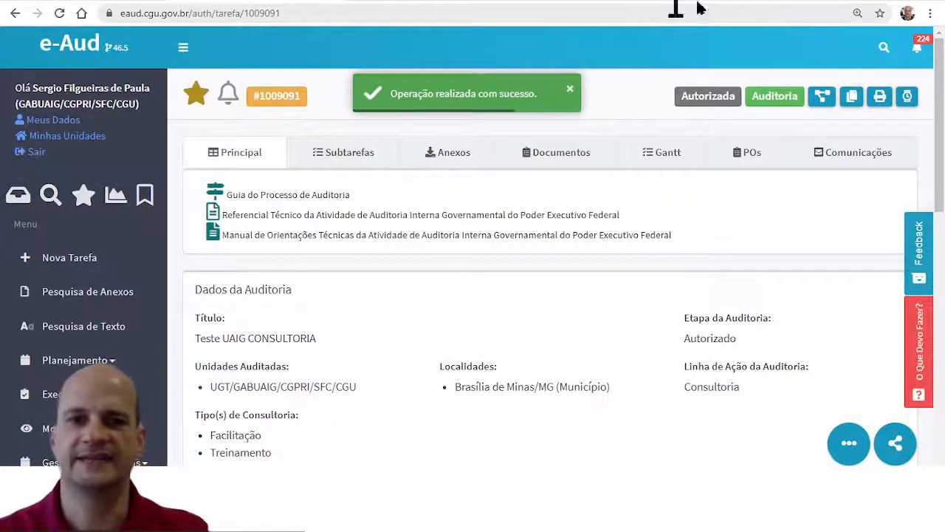
# Step: Start the execution of the authorized audit task with the Iniciar Execução interaction and save it
pyautogui.click(854, 446)
pyautogui.click(532, 186)
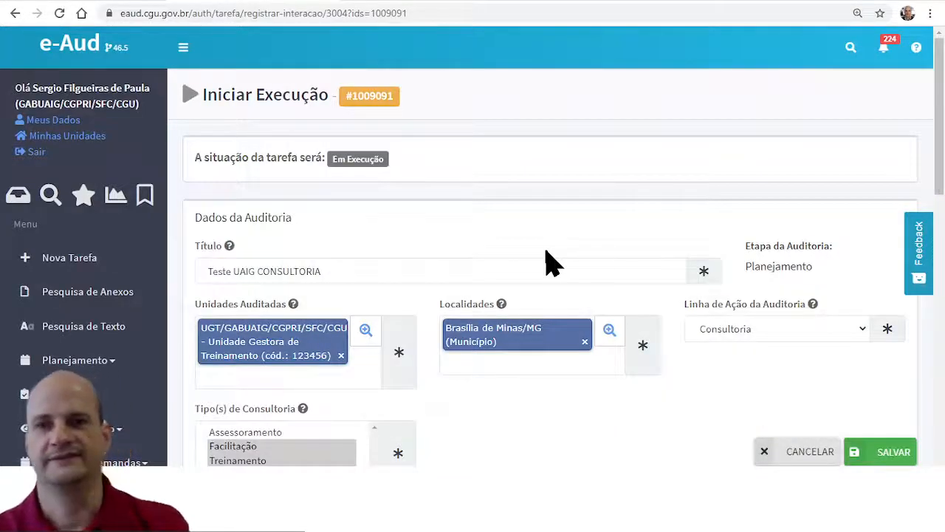
pyautogui.scroll(-10, 566, 376)
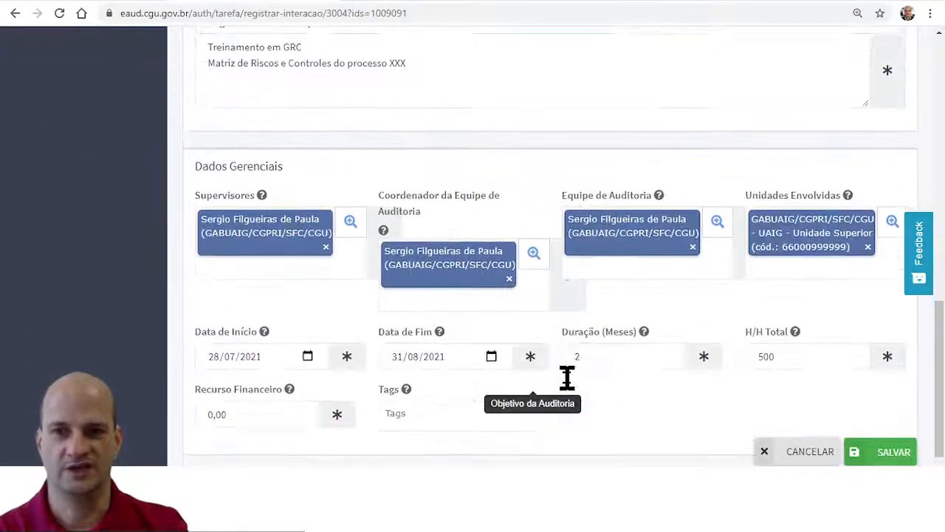
pyautogui.scroll(-1, 739, 406)
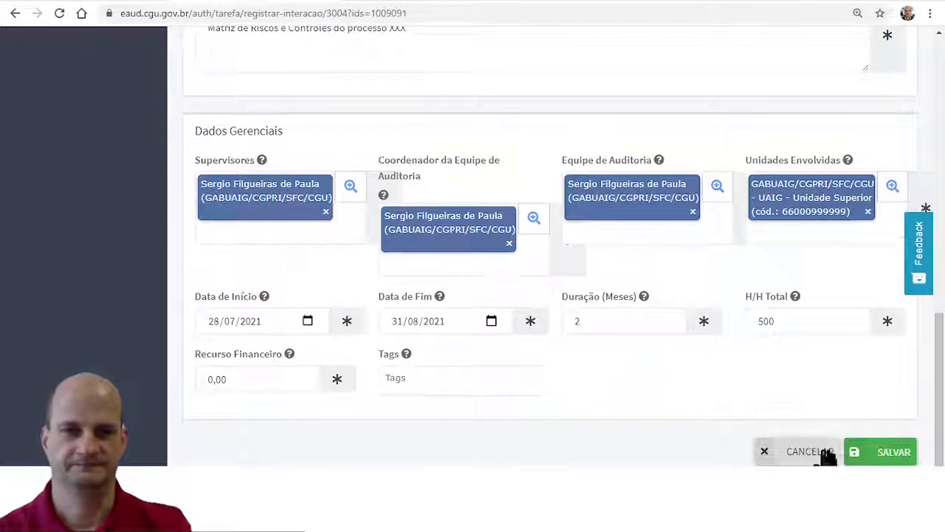
pyautogui.click(895, 452)
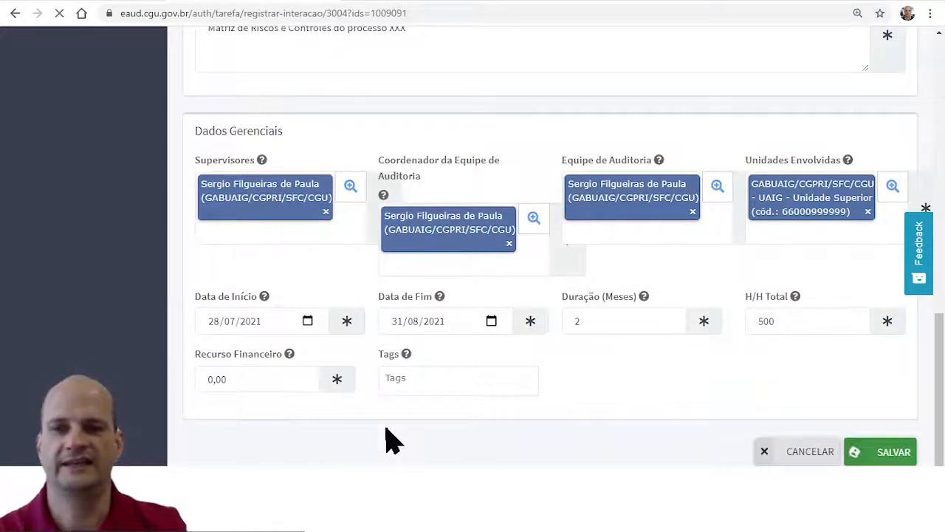
# Step: Open the Termo de Compromisso subtask of the Teste UAIG CONSULTORIA audit and review its main and managerial data
pyautogui.scroll(7, 581, 354)
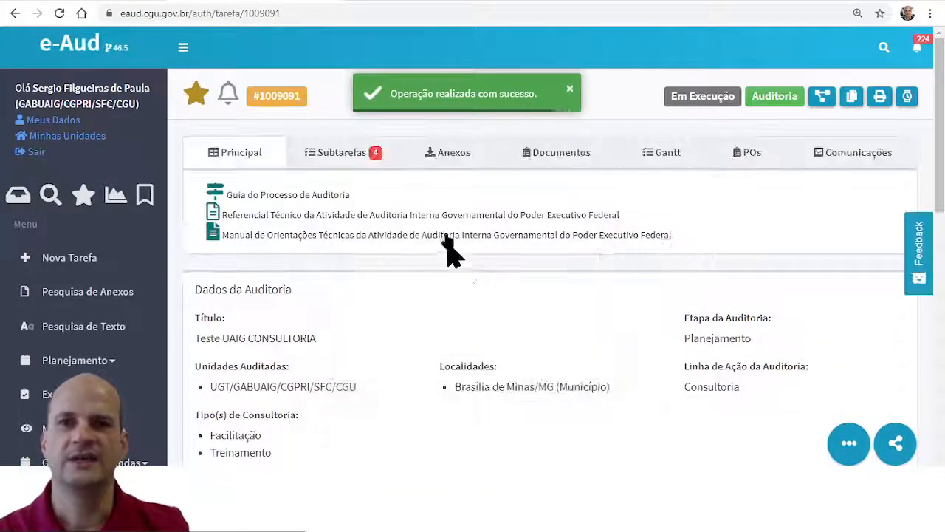
pyautogui.click(333, 159)
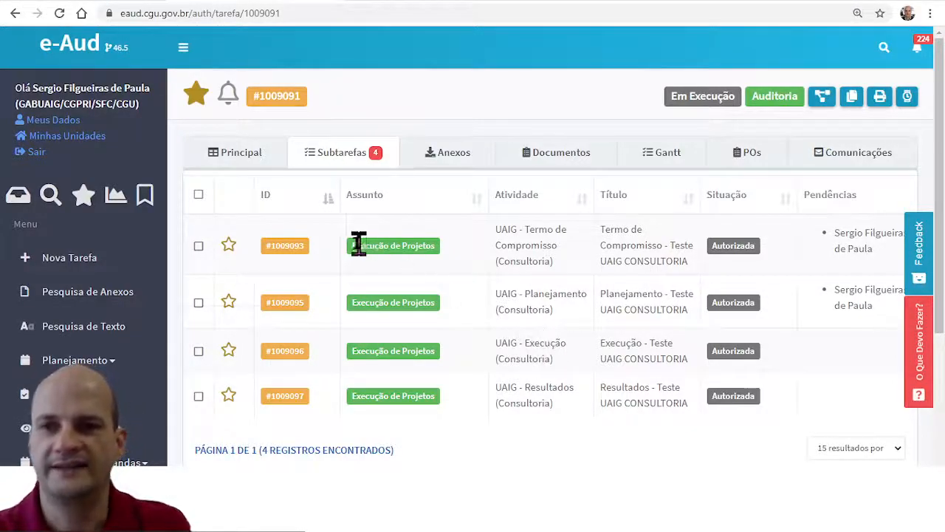
pyautogui.click(287, 247)
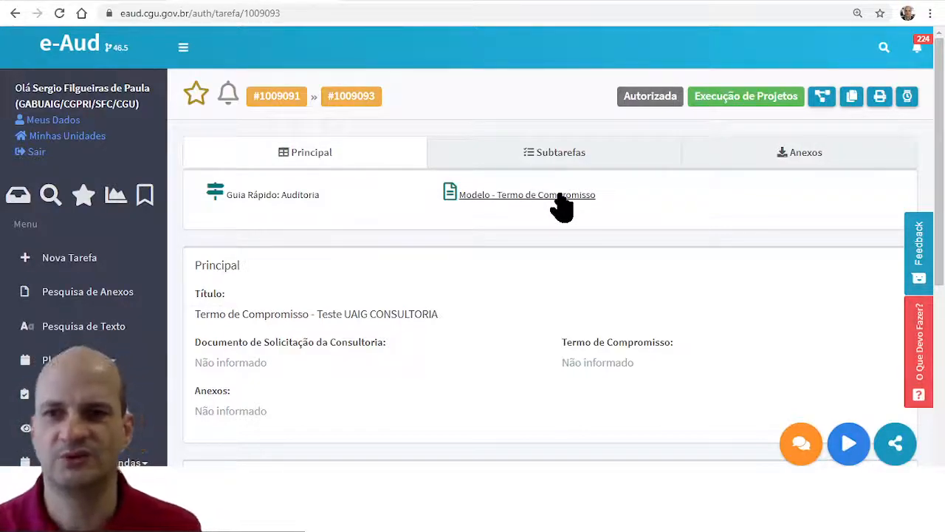
pyautogui.scroll(-4, 447, 365)
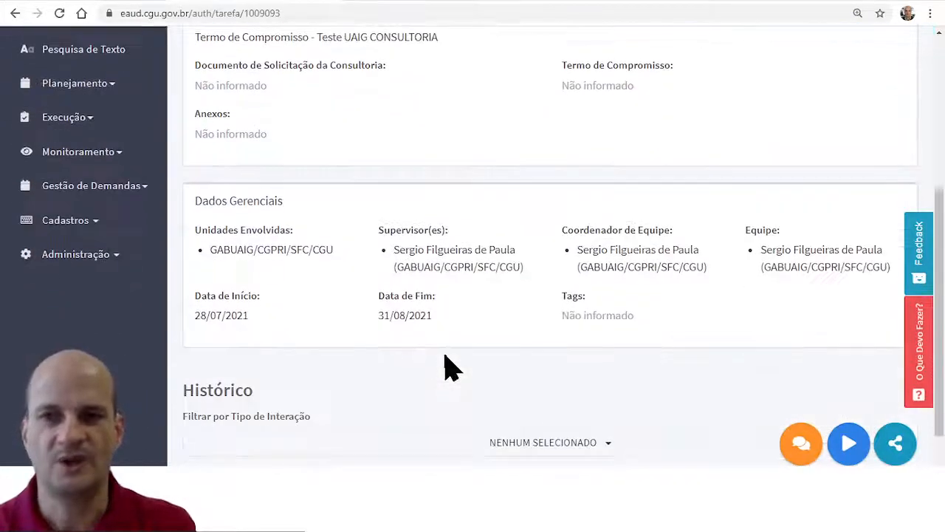
pyautogui.scroll(4, 580, 443)
# Step: Begin the Iniciar Execução interaction for the Termo de Compromisso subtask and go to its document attachment fields
pyautogui.click(848, 443)
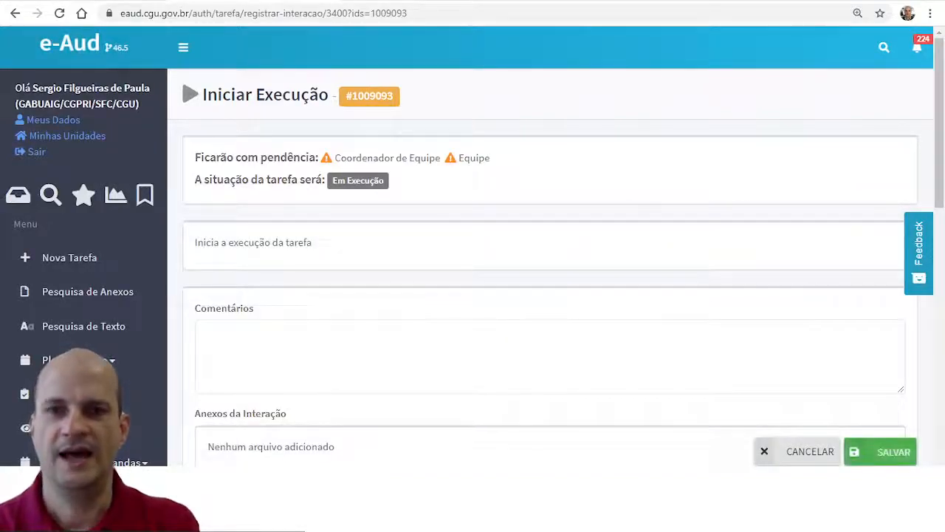
pyautogui.scroll(-3, 416, 328)
pyautogui.scroll(-3, 416, 332)
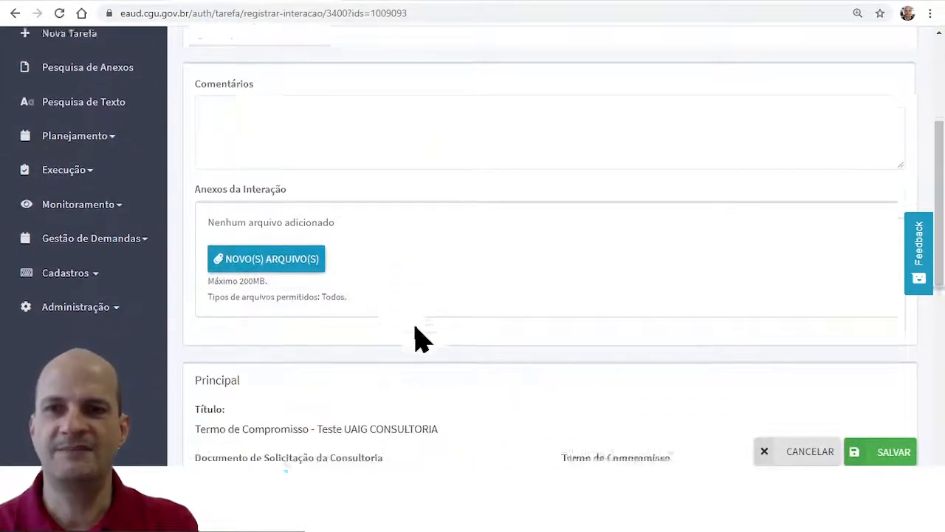
pyautogui.scroll(-2, 423, 339)
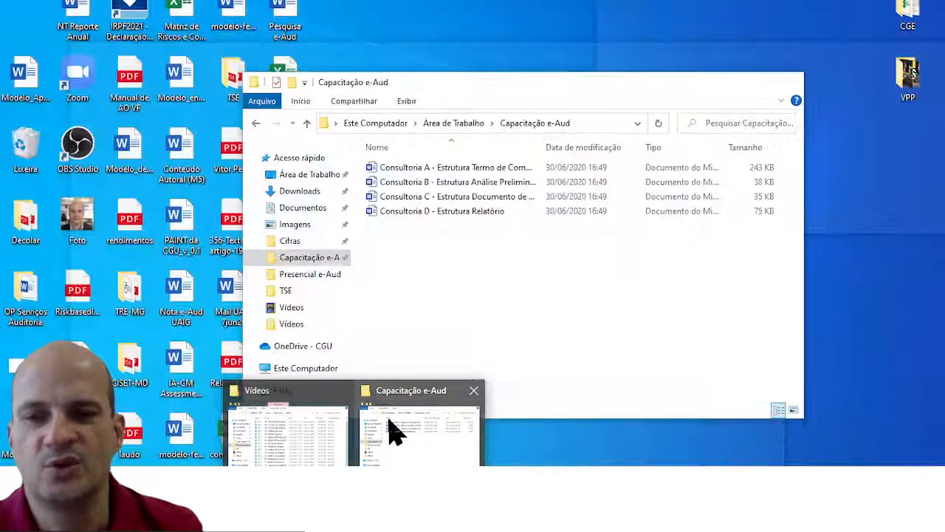
# Step: Switch to the Capacitação e-Aud folder, open the Consultoria A - Estrutura Termo de Compromisso document in Word and view its cover page enlarged
pyautogui.click(395, 434)
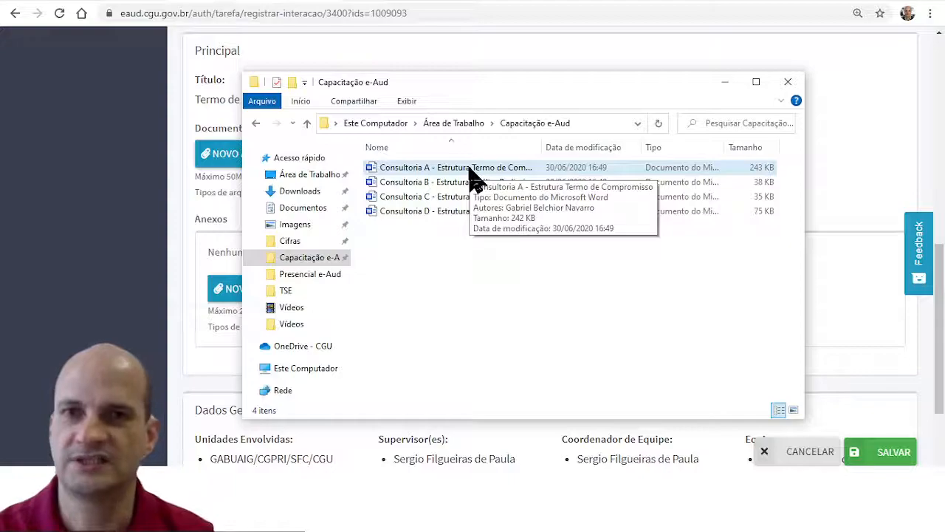
pyautogui.click(477, 169)
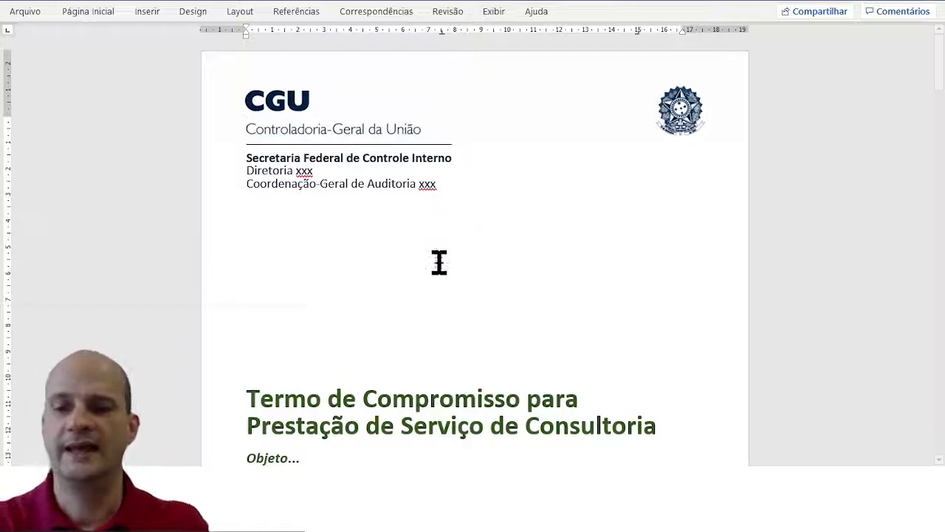
pyautogui.scroll(3, 490, 254)
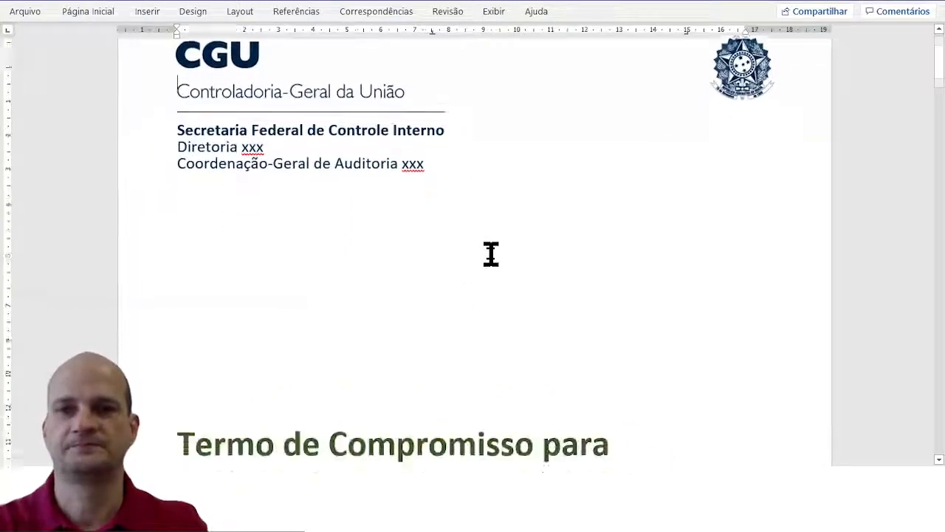
pyautogui.scroll(-3, 491, 254)
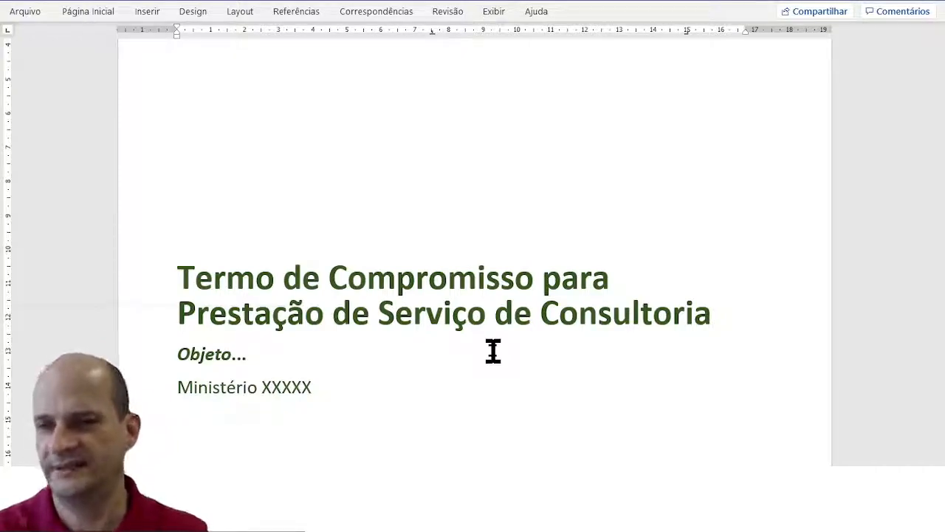
# Step: Read the Introdução, Natureza dos serviços de consultoria and Objetivos específicos sections of the Termo de Compromisso template
pyautogui.scroll(-8, 466, 331)
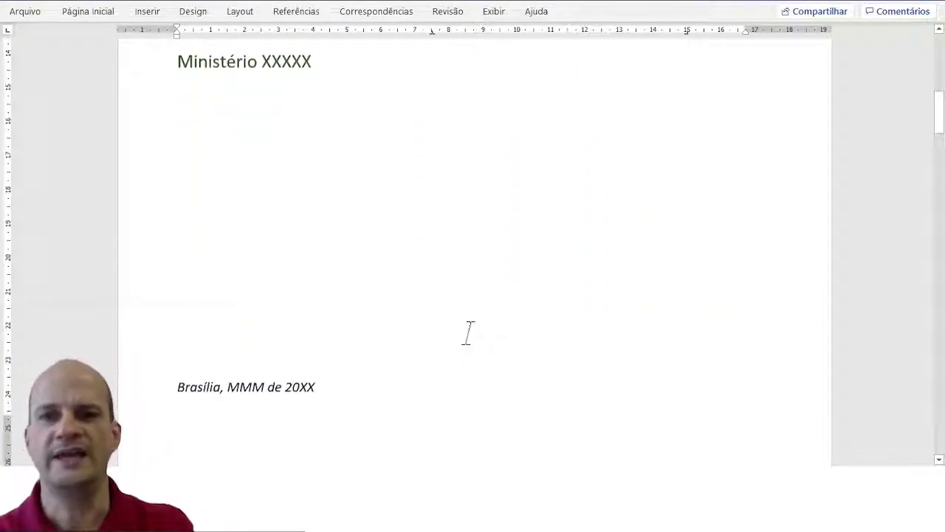
pyautogui.scroll(-11, 469, 332)
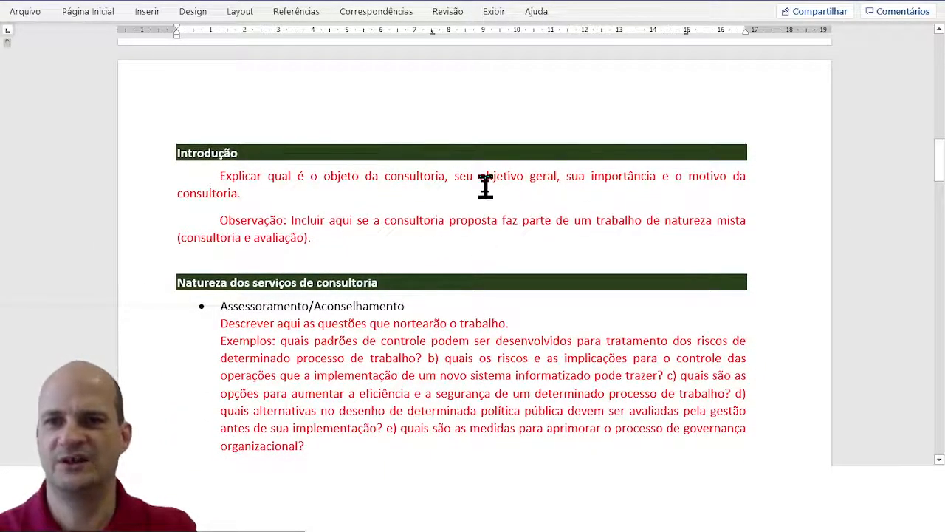
pyautogui.scroll(-3, 433, 321)
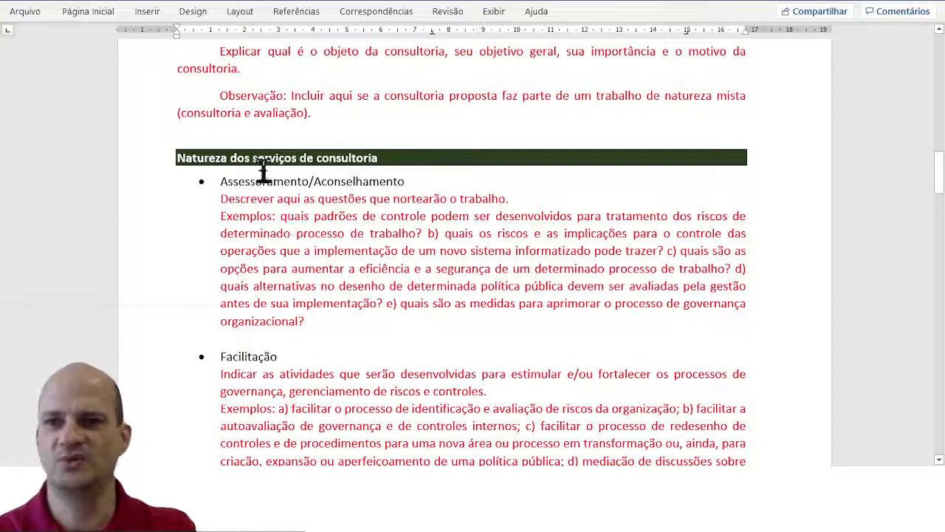
pyautogui.scroll(-5, 316, 410)
pyautogui.scroll(2, 316, 382)
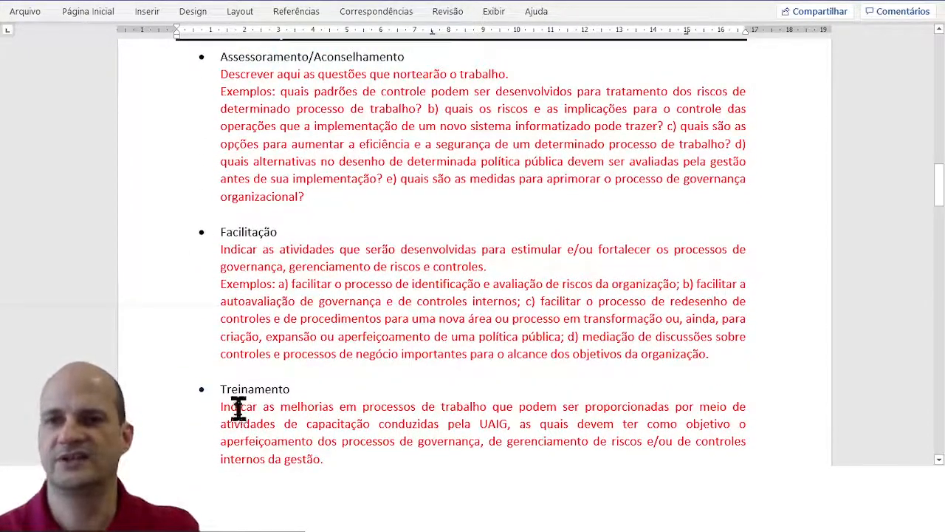
pyautogui.scroll(-10, 238, 406)
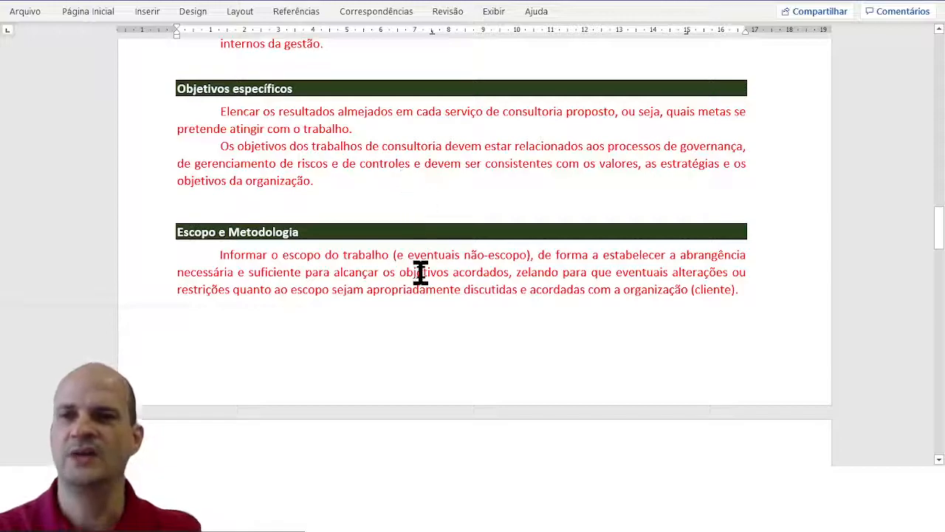
pyautogui.scroll(10, 453, 222)
pyautogui.scroll(2, 407, 71)
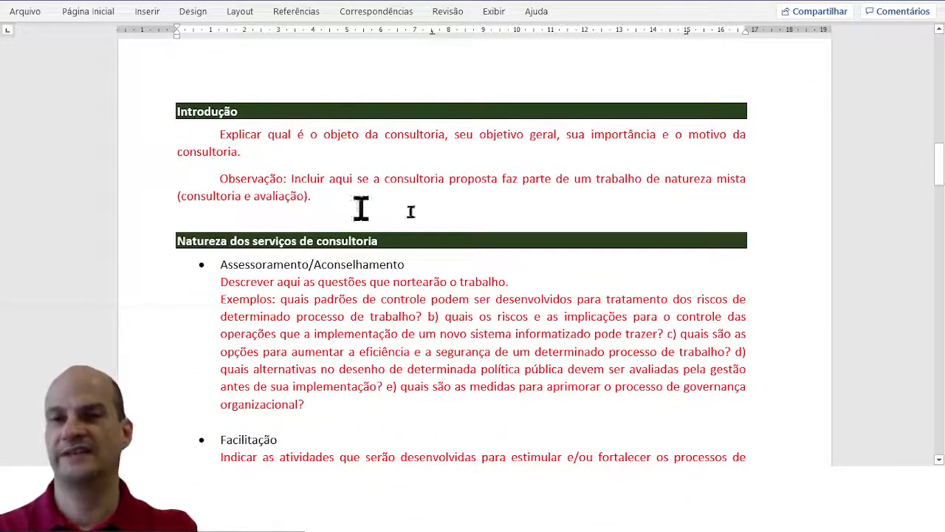
pyautogui.scroll(-8, 365, 310)
pyautogui.scroll(-5, 373, 366)
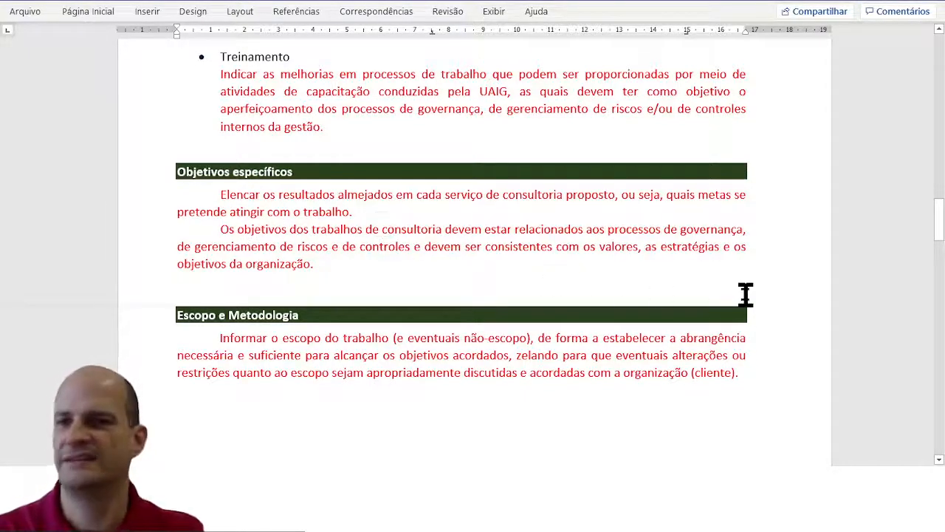
# Step: Hide the white space between pages within the Escopo e Metodologia section and enlarge the text for reading
pyautogui.scroll(-3, 528, 453)
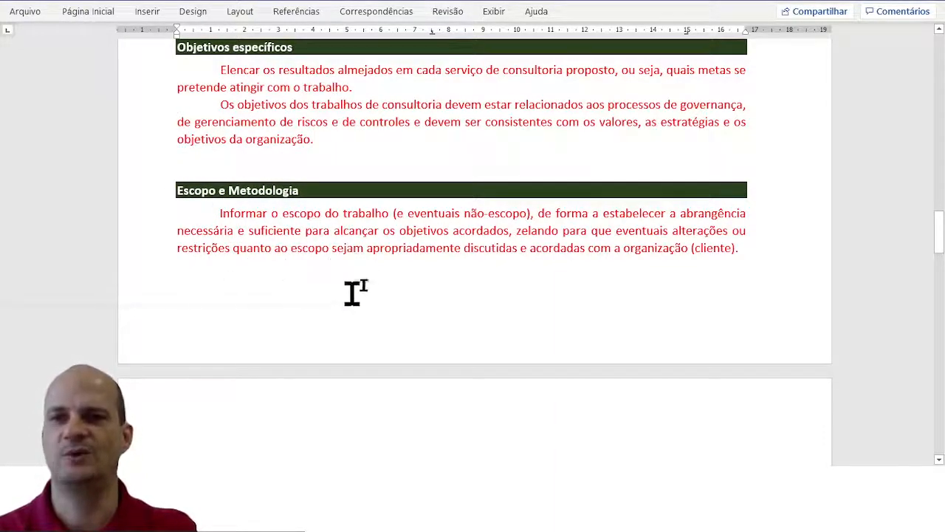
pyautogui.scroll(-3, 333, 299)
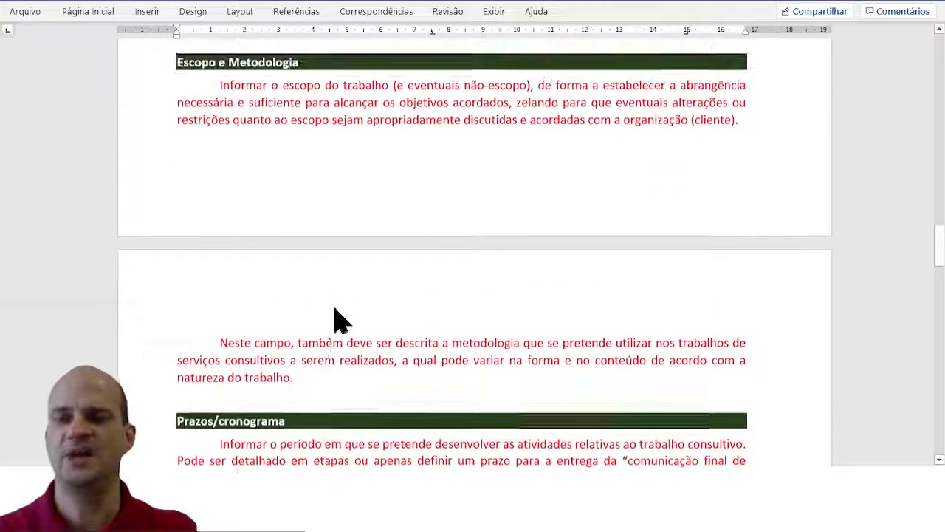
pyautogui.scroll(1, 334, 308)
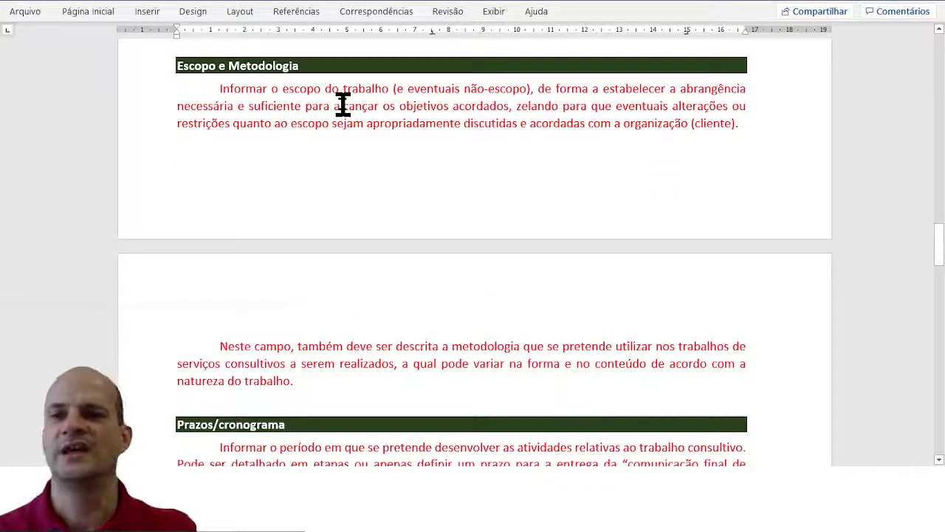
pyautogui.doubleClick(347, 249)
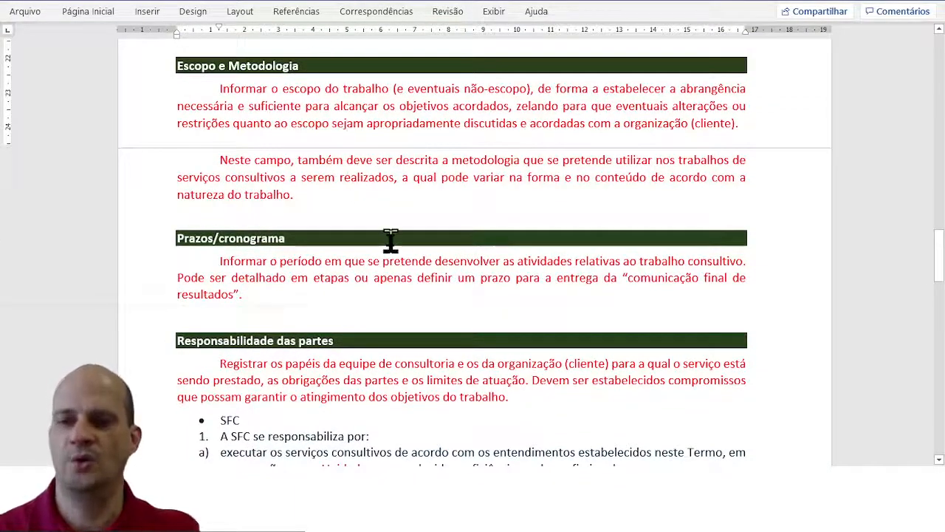
pyautogui.scroll(1, 390, 238)
pyautogui.keyDown('ctrl'); pyautogui.scroll(1, 390, 238); pyautogui.keyUp('ctrl')
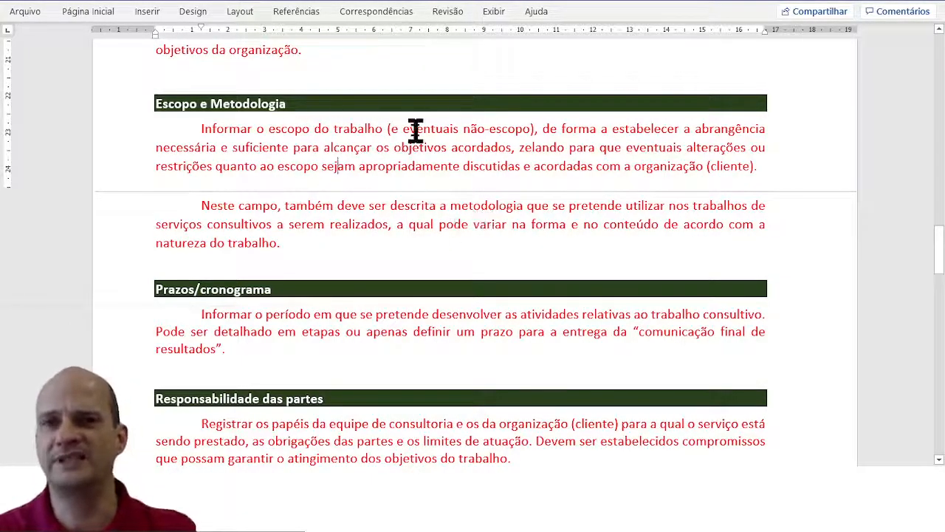
# Step: Review Prazos/cronograma and Responsabilidade das partes, highlighting the SFC heading and the items the SFC is responsible for
pyautogui.scroll(-5, 211, 333)
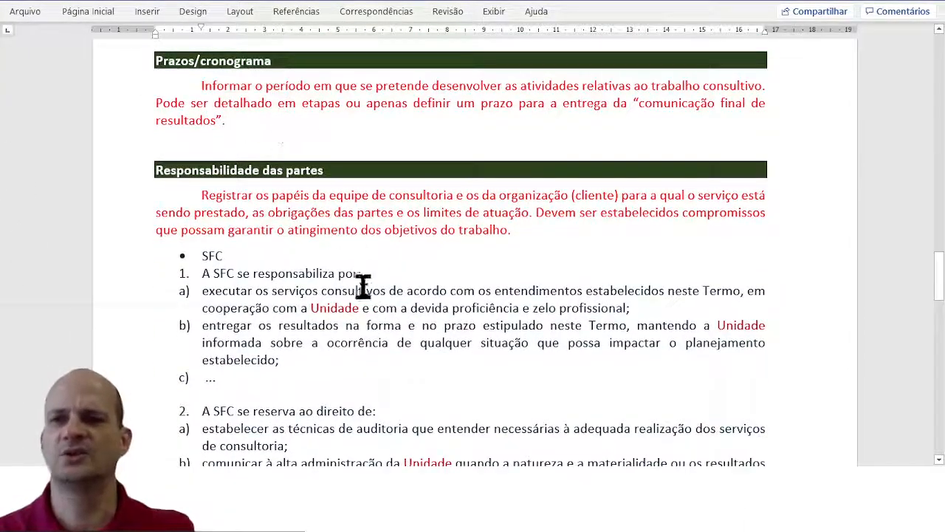
pyautogui.scroll(-2, 362, 295)
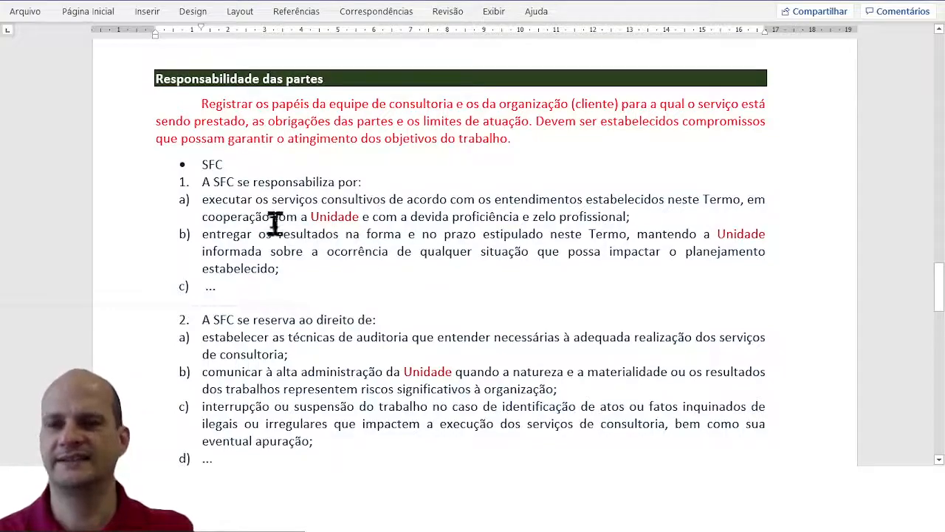
pyautogui.doubleClick(212, 163)
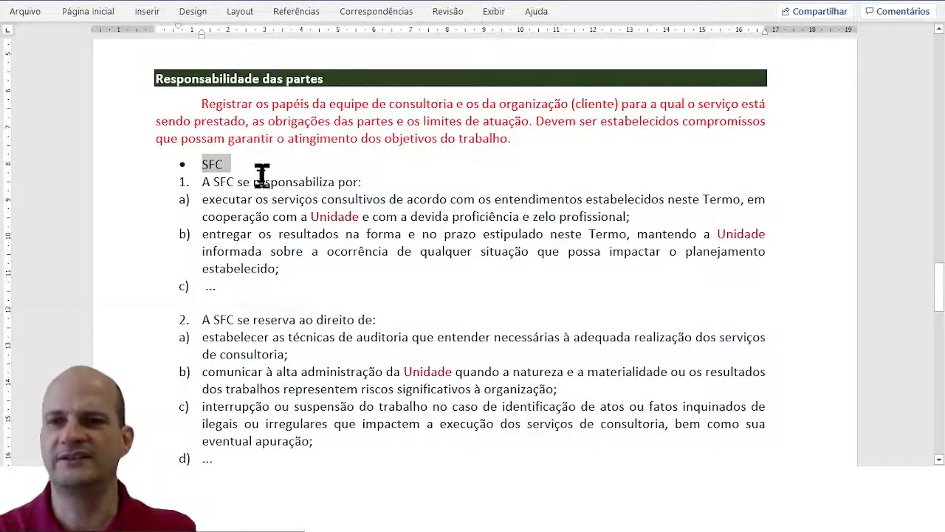
pyautogui.moveTo(260, 180); pyautogui.dragTo(290, 271)
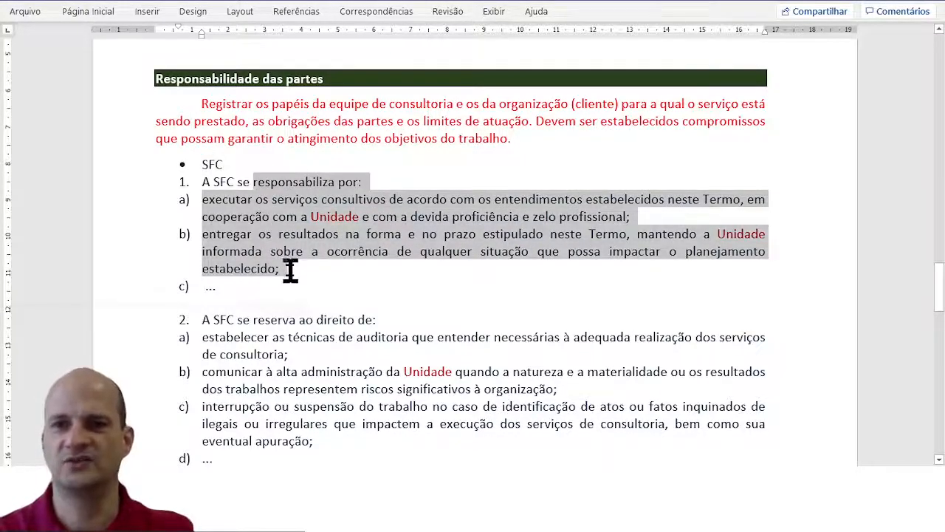
pyautogui.scroll(-2, 332, 352)
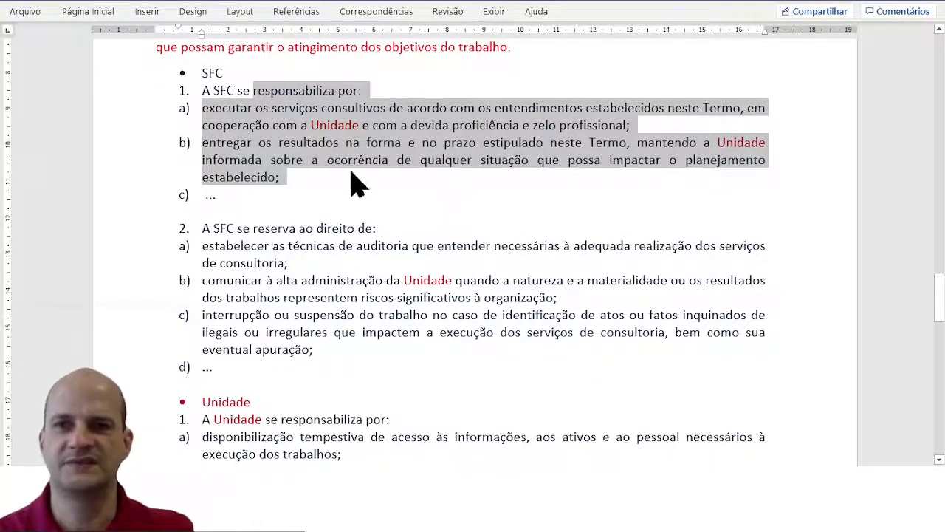
# Step: Highlight the Unidade's two responsibilities in turn and compare them with the rights reserved by the SFC
pyautogui.scroll(-6, 329, 313)
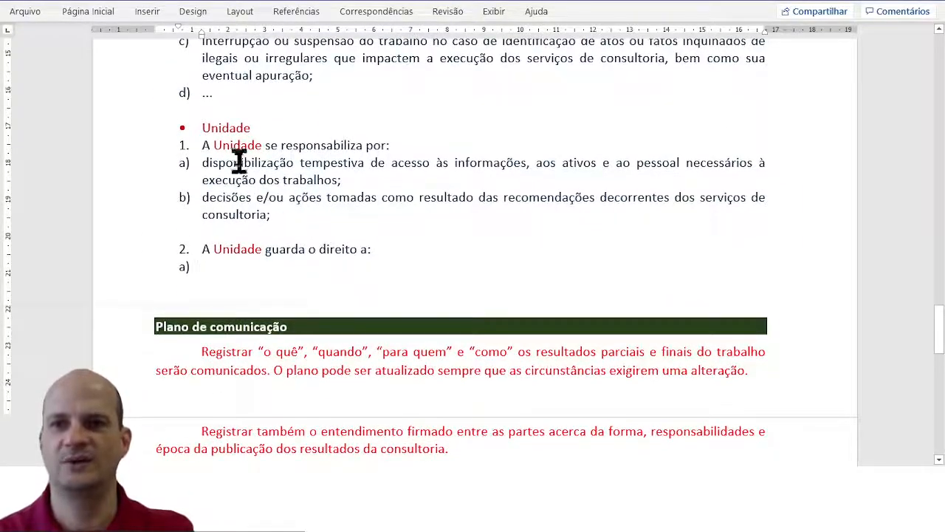
pyautogui.moveTo(244, 164); pyautogui.dragTo(382, 186)
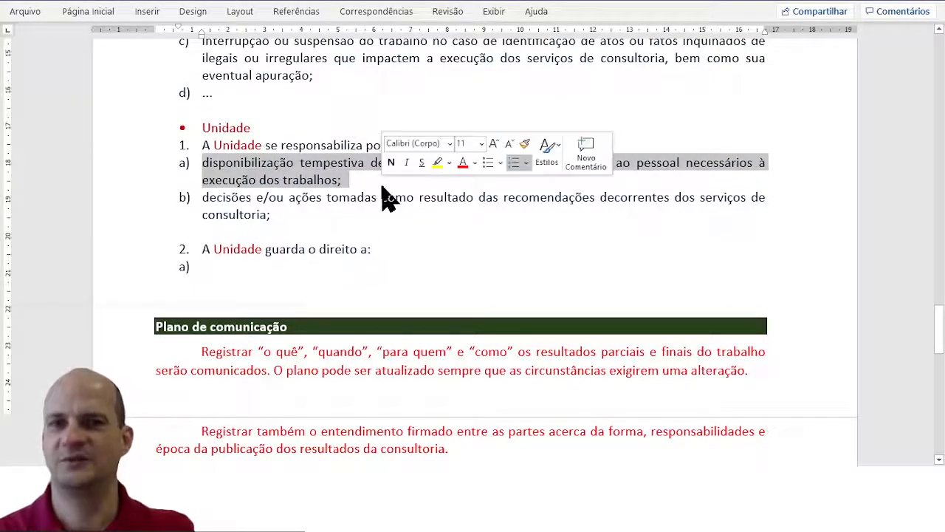
pyautogui.moveTo(214, 198); pyautogui.dragTo(281, 209)
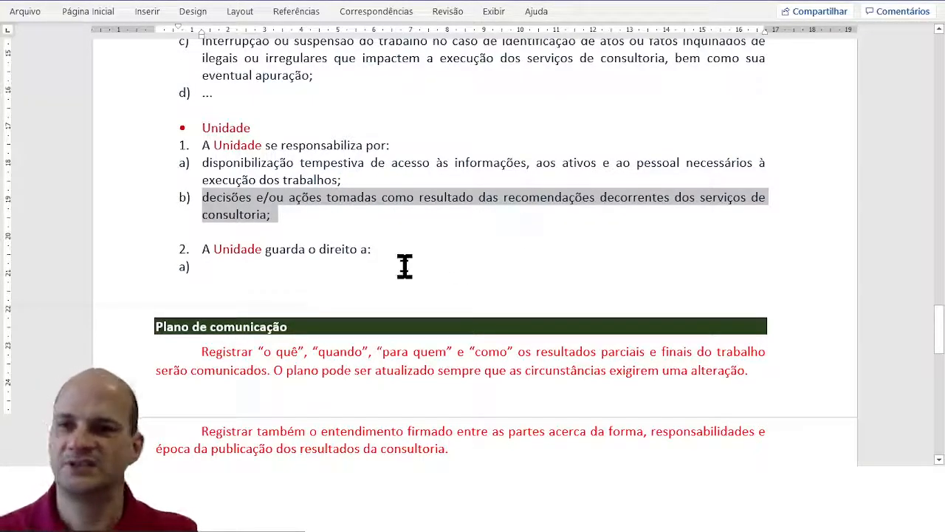
pyautogui.scroll(7, 326, 272)
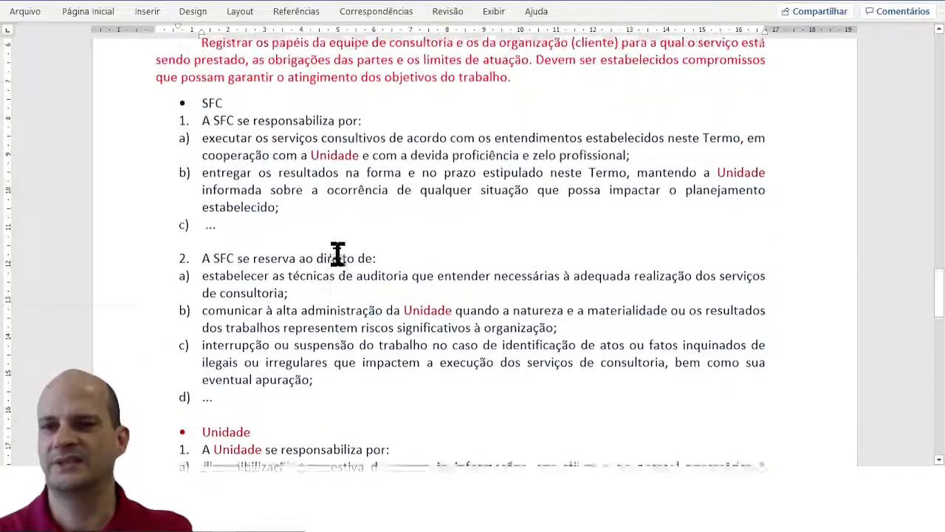
# Step: Review the Plano de comunicação section and highlight its paragraphs on publishing the consultancy results, including the Observação
pyautogui.scroll(-5, 339, 255)
pyautogui.scroll(-8, 341, 256)
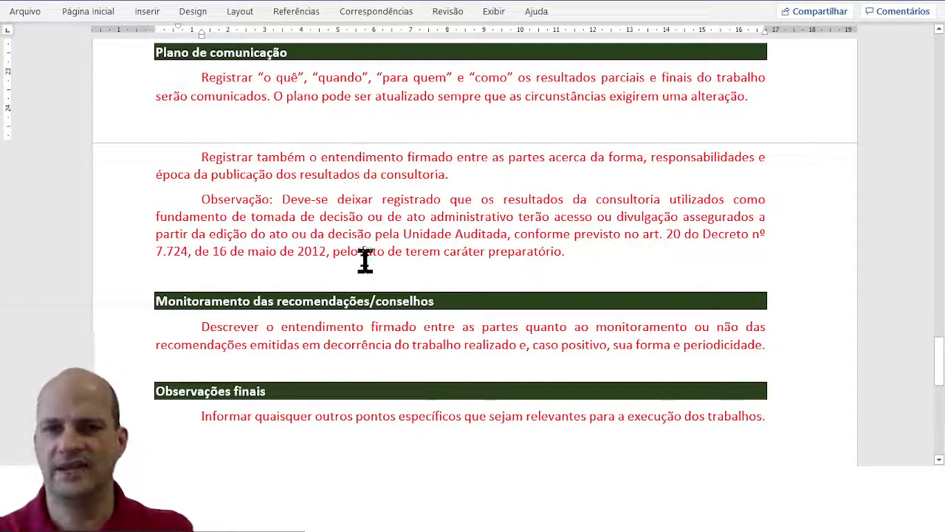
pyautogui.scroll(-1, 365, 260)
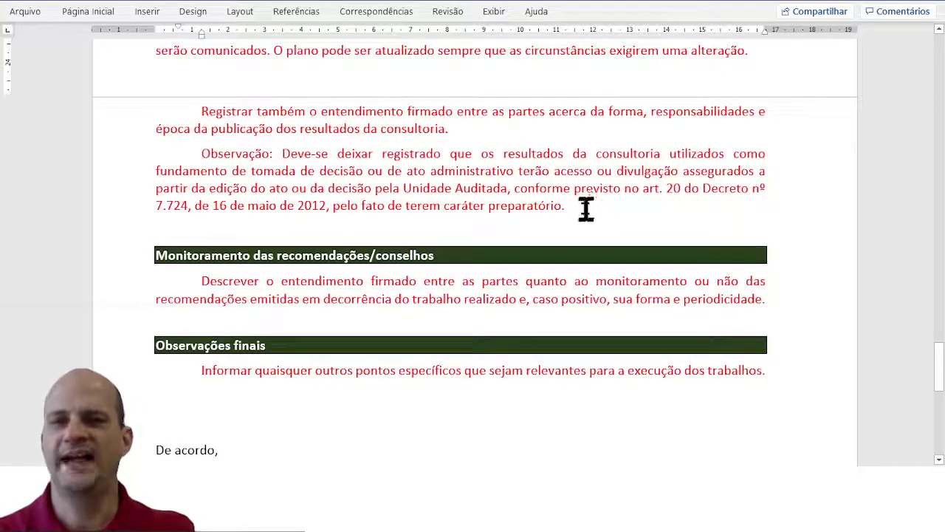
pyautogui.moveTo(586, 210); pyautogui.dragTo(203, 112)
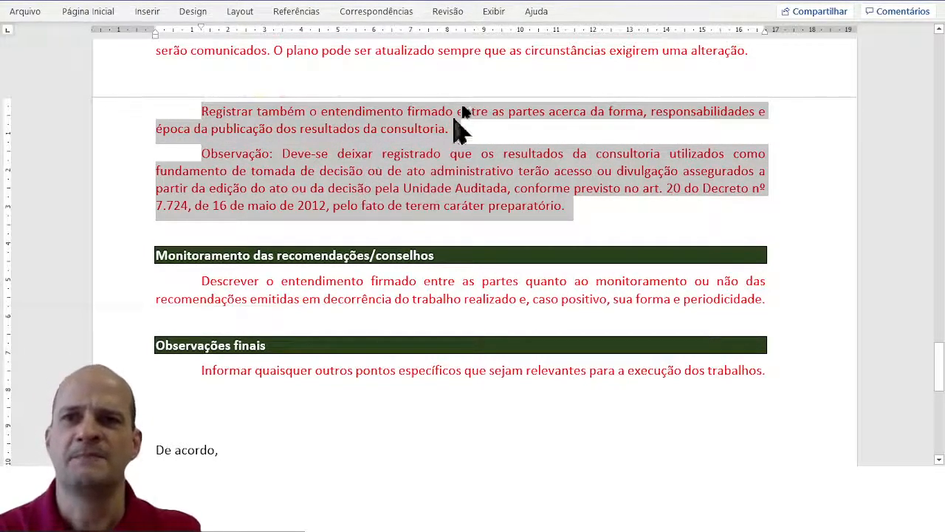
# Step: Highlight the Observação paragraph on access to consultancy results and the Monitoramento das recomendações/conselhos paragraph while reading them
pyautogui.click(561, 204)
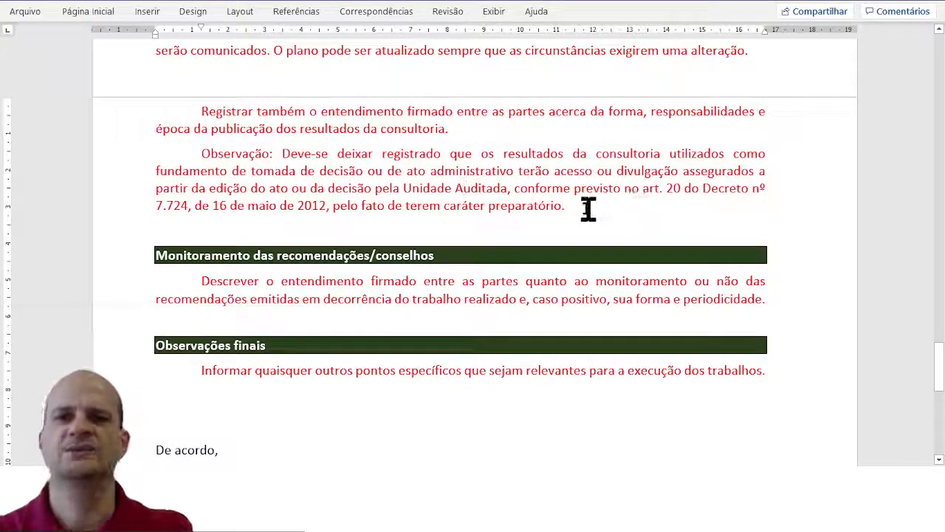
pyautogui.moveTo(569, 201); pyautogui.dragTo(205, 155)
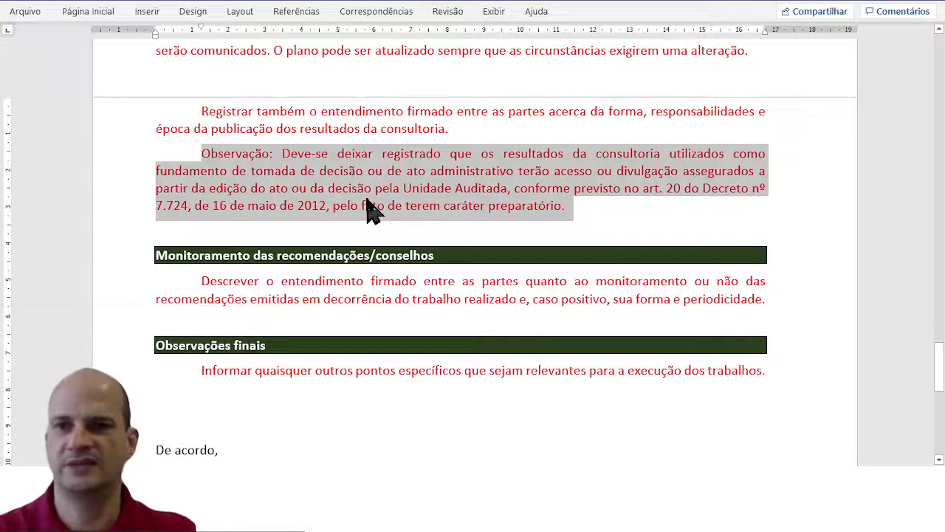
pyautogui.scroll(-4, 336, 258)
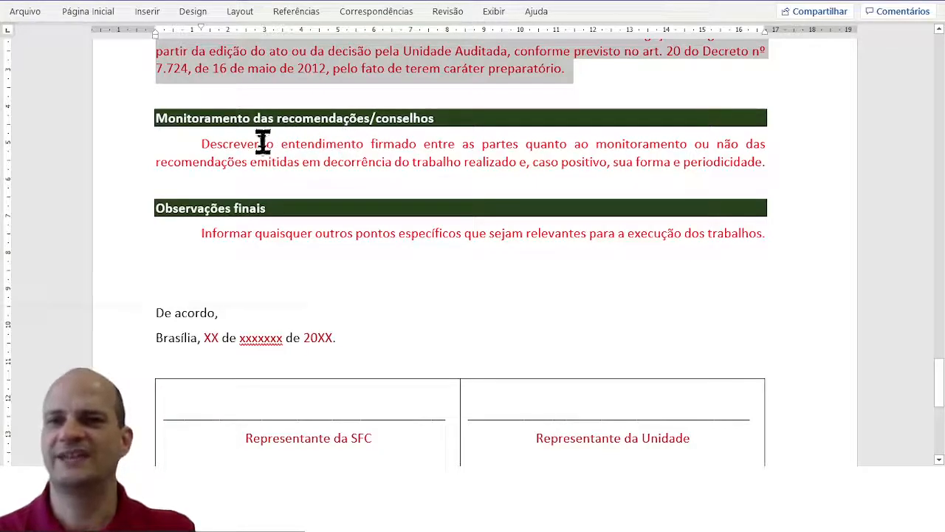
pyautogui.moveTo(202, 145); pyautogui.dragTo(781, 196)
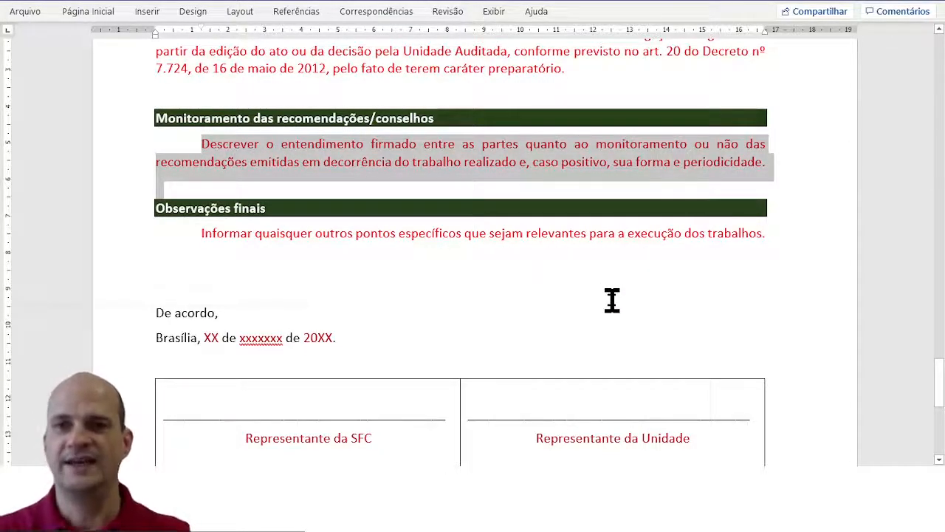
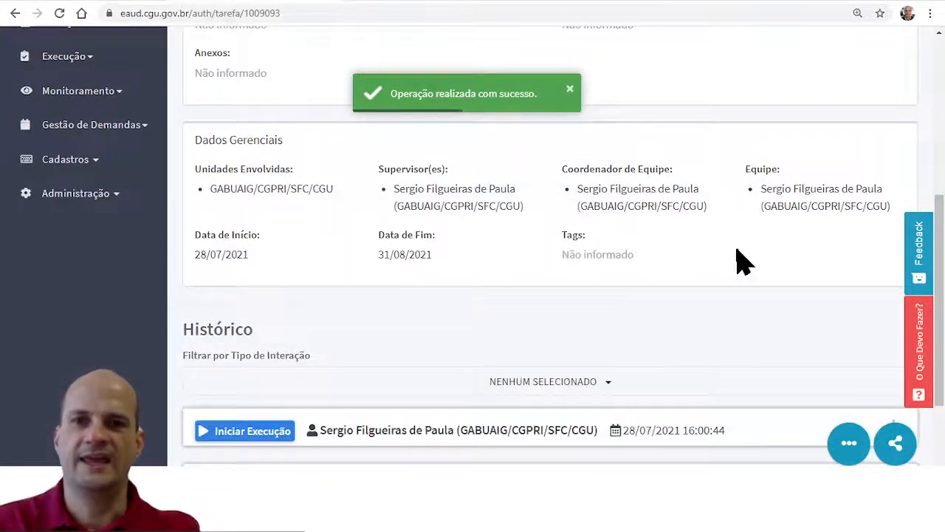
# Step: In e-Aud, inspect the required Termo de Compromisso attachment in the subtask's Concluir form, highlight its label, and leave the form without saving
pyautogui.scroll(-2, 798, 399)
pyautogui.click(851, 449)
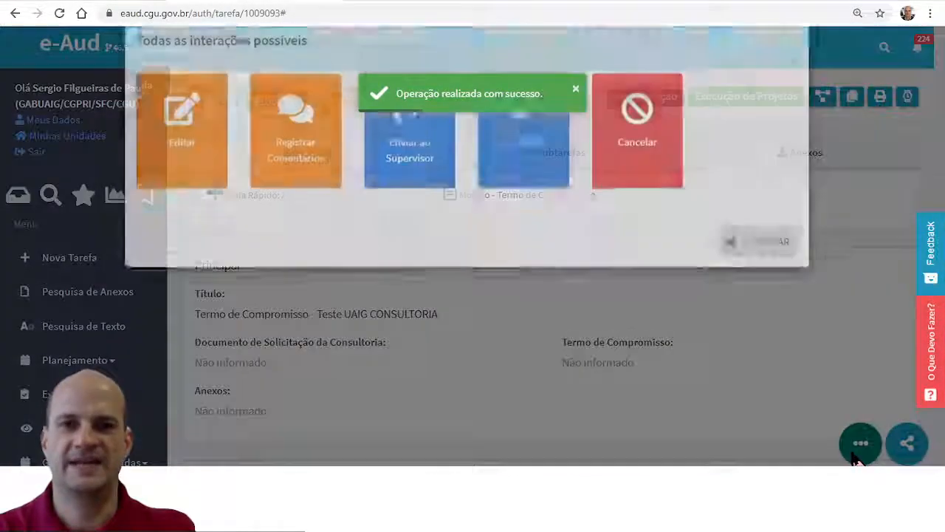
pyautogui.click(533, 188)
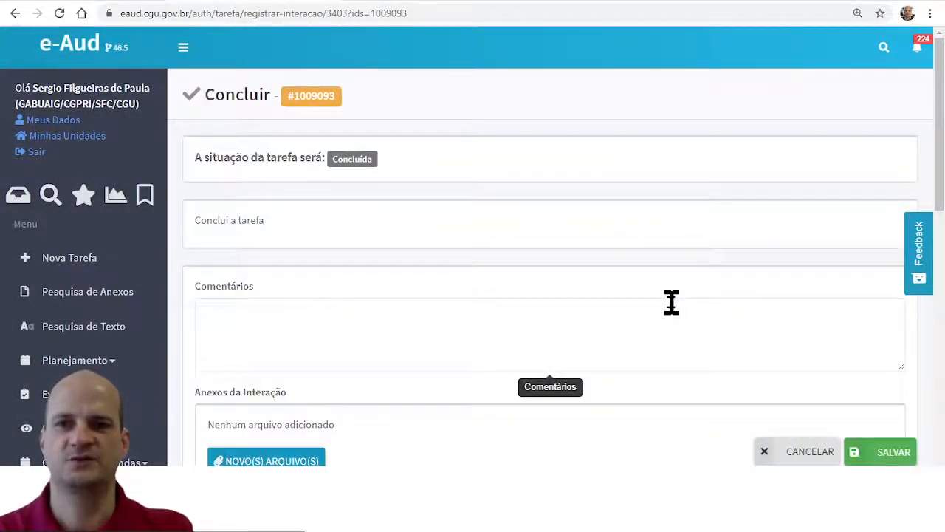
pyautogui.scroll(-3, 650, 344)
pyautogui.scroll(-3, 657, 363)
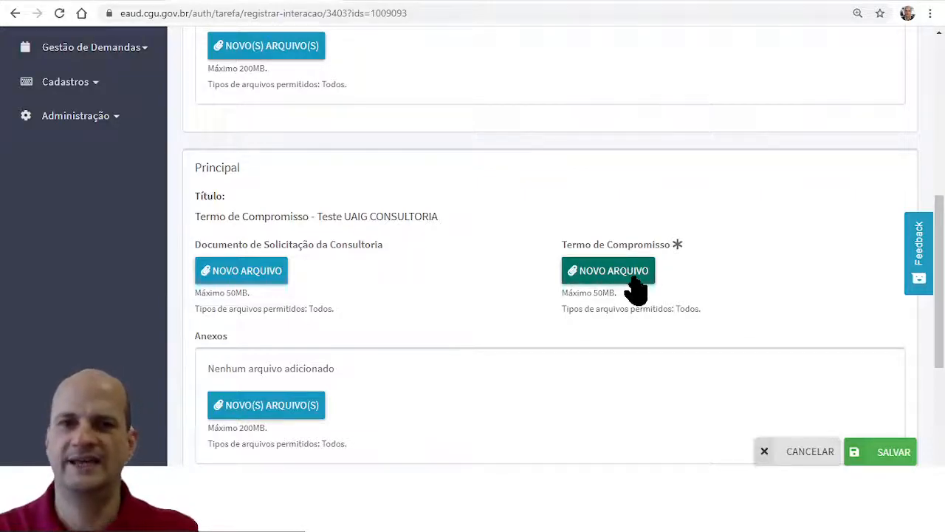
pyautogui.moveTo(559, 246); pyautogui.dragTo(669, 249)
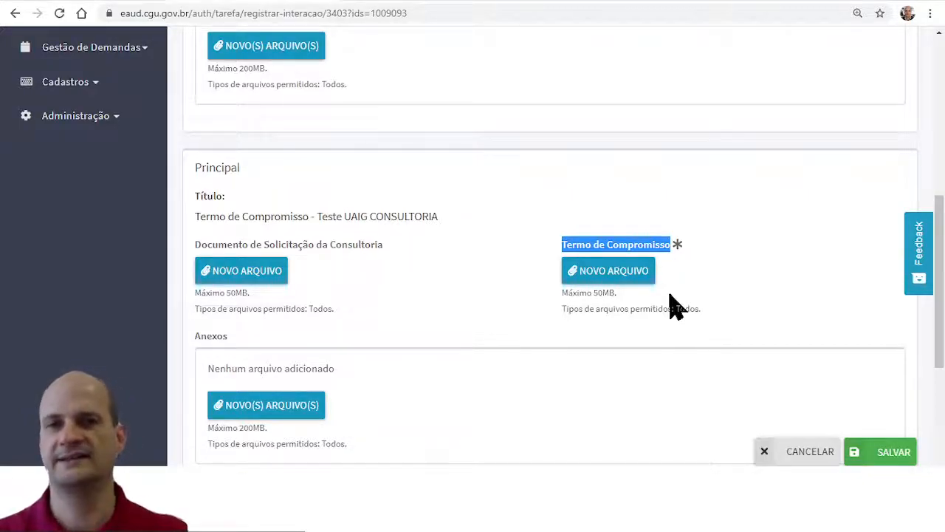
pyautogui.click(817, 453)
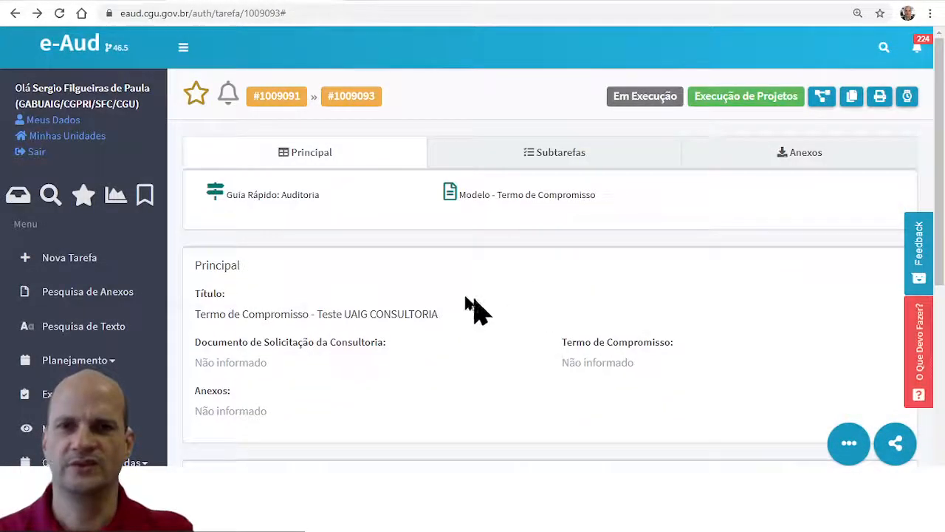
# Step: Return to the parent audit and open the Iniciar Execução form of its UAIG - Planejamento (Consultoria) subtask
pyautogui.click(265, 99)
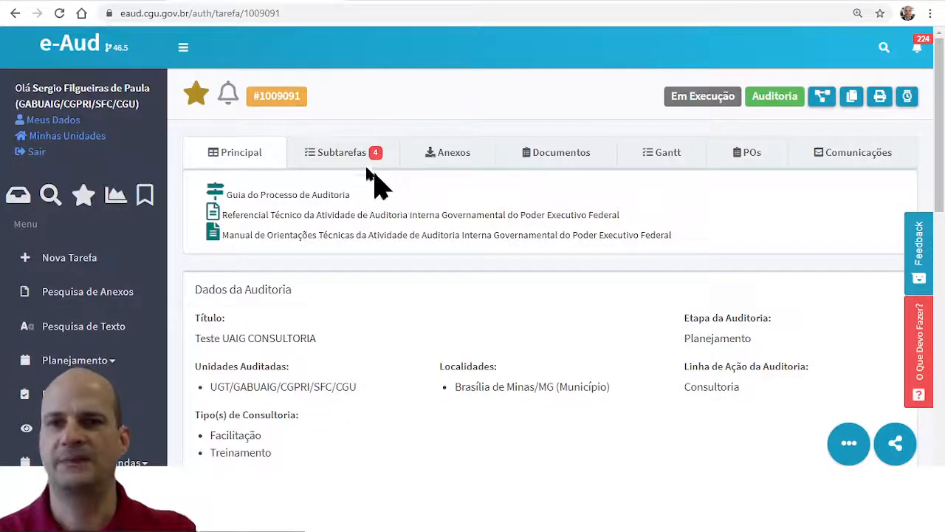
pyautogui.click(333, 158)
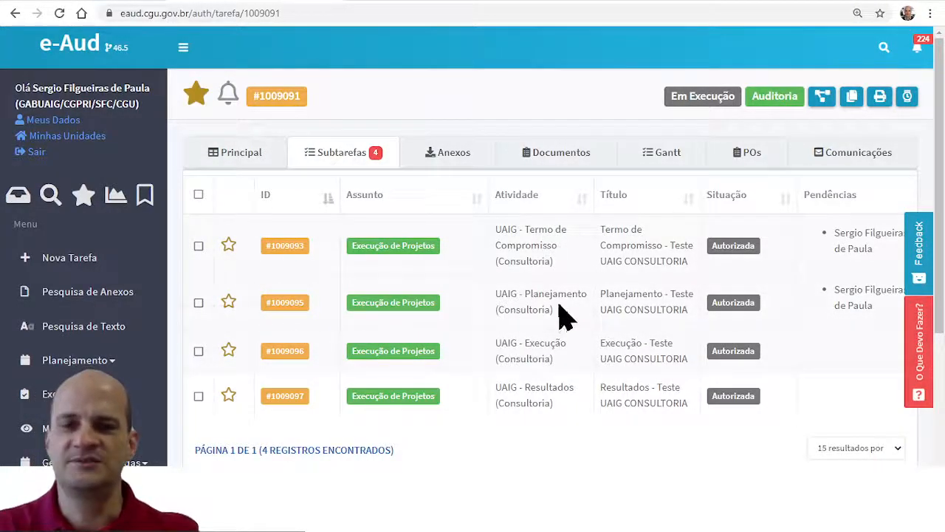
pyautogui.click(275, 310)
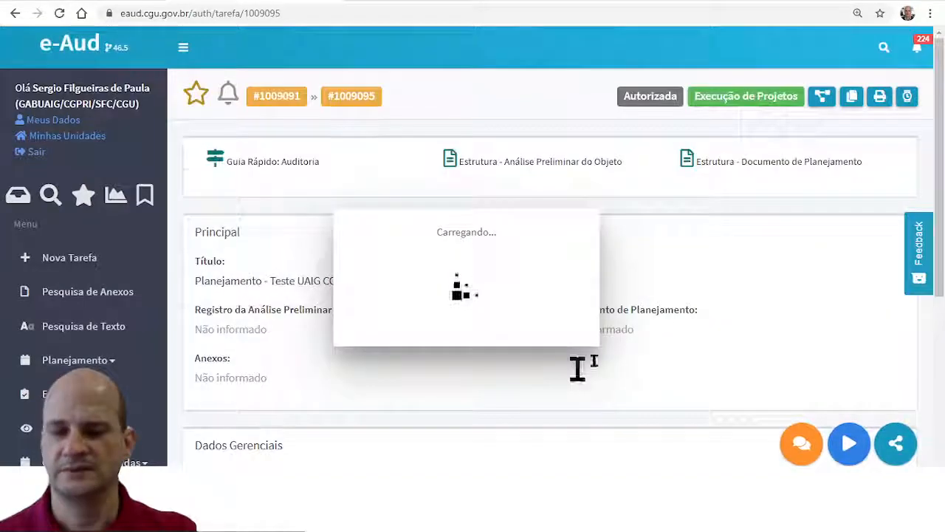
pyautogui.moveTo(880, 455)
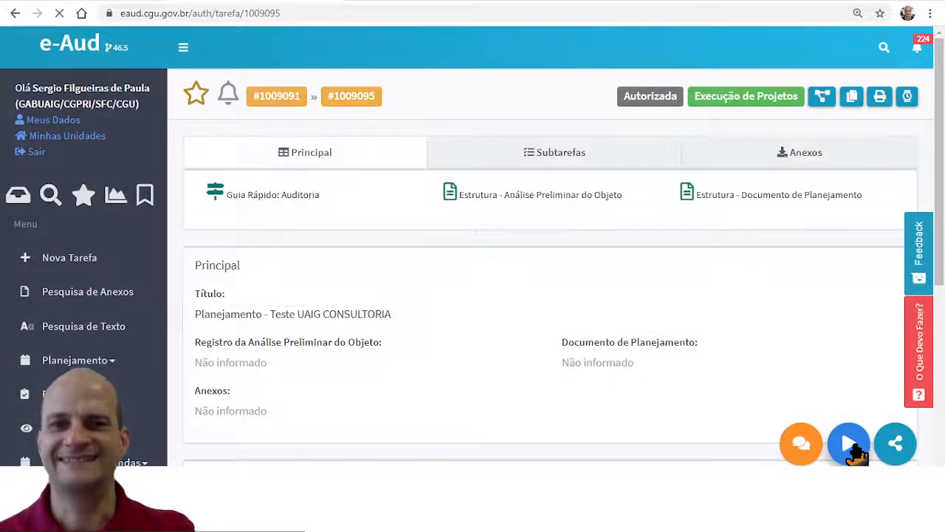
pyautogui.click(853, 448)
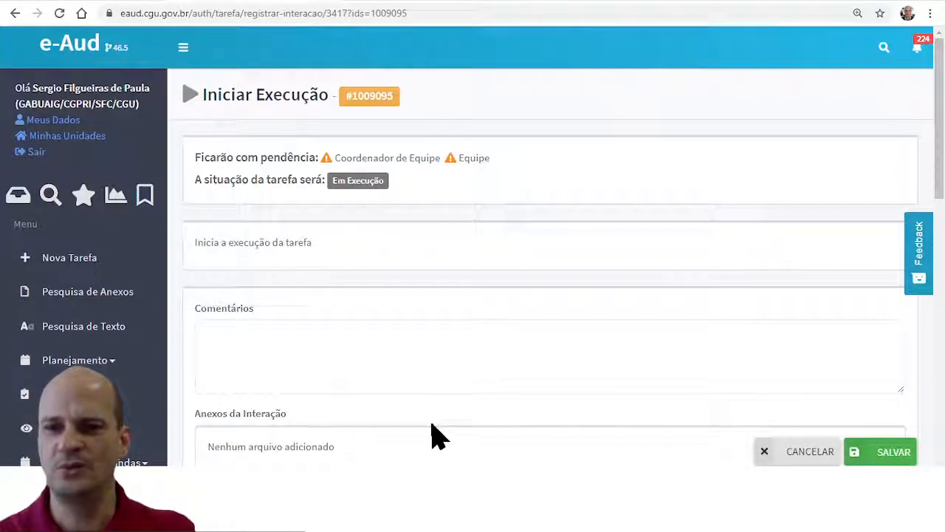
# Step: Examine the Planejamento form's attachment fields for Registro da Análise Preliminar do Objeto and Documento de Planejamento
pyautogui.scroll(-5, 436, 440)
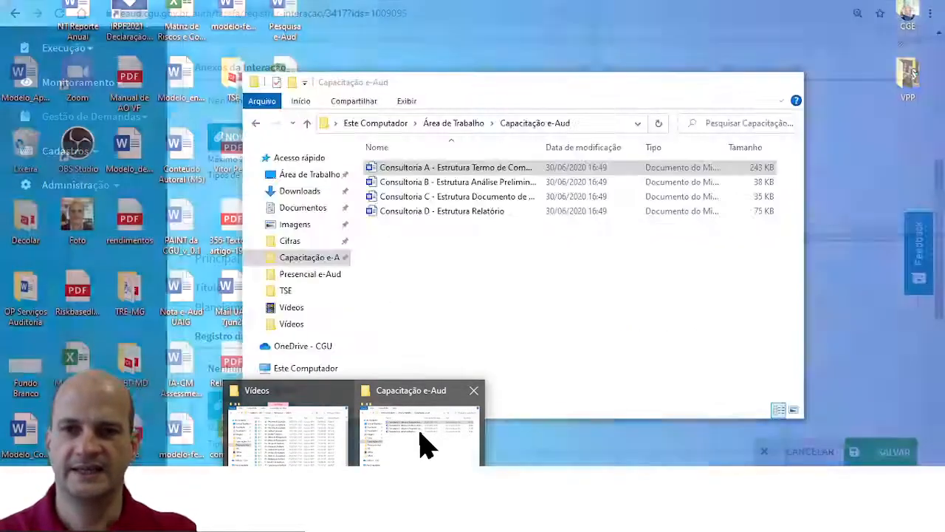
pyautogui.click(421, 438)
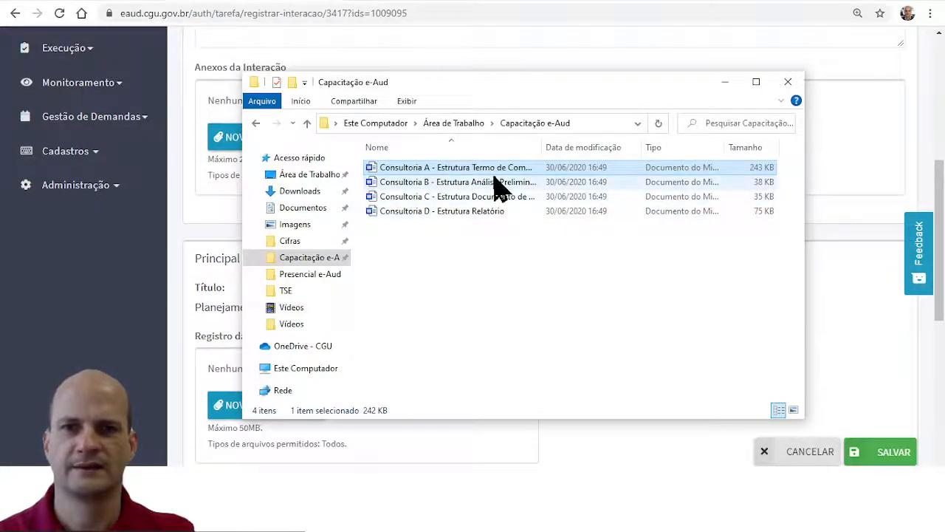
pyautogui.click(884, 302)
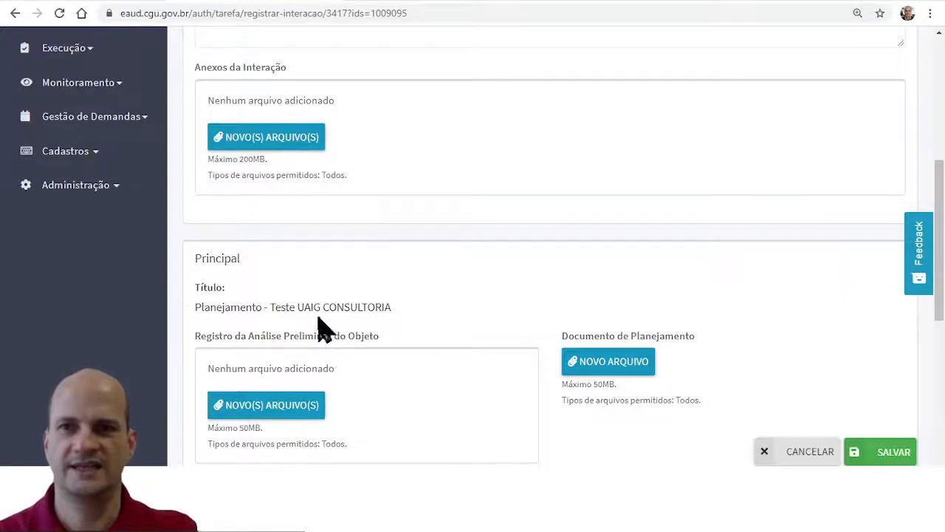
pyautogui.scroll(2, 325, 317)
pyautogui.scroll(-6, 332, 299)
pyautogui.scroll(1, 379, 310)
pyautogui.scroll(1, 377, 333)
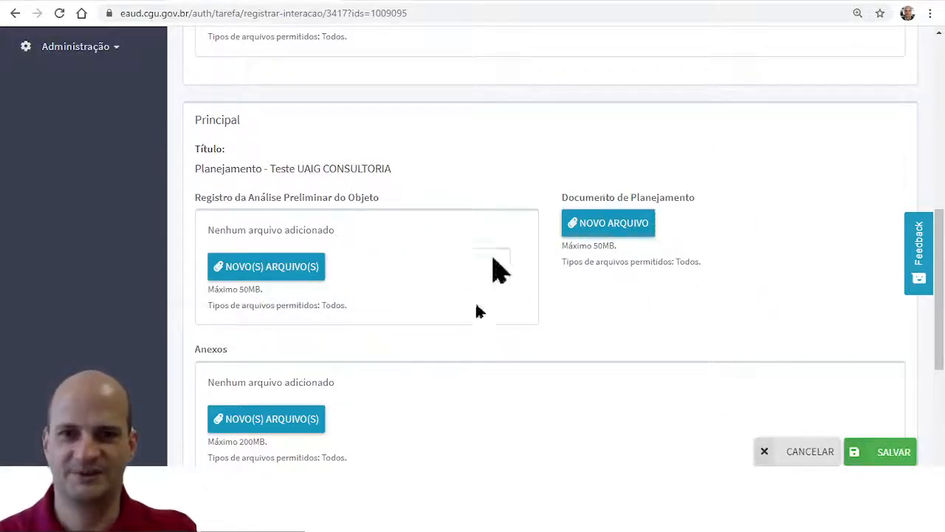
# Step: Switch to the Capacitação e-Aud folder and open the Consultoria B preliminary analysis template in Word
pyautogui.moveTo(414, 517)
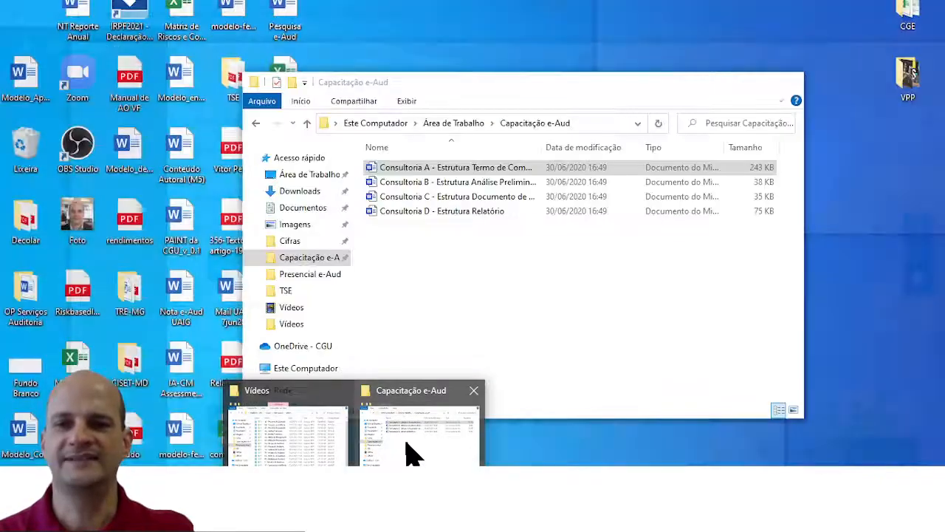
pyautogui.click(409, 452)
pyautogui.moveTo(647, 517)
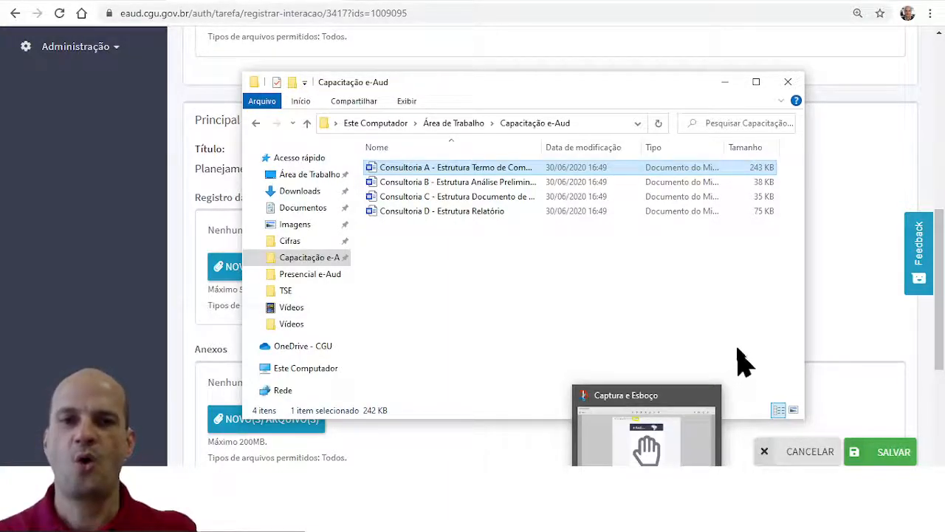
pyautogui.click(569, 293)
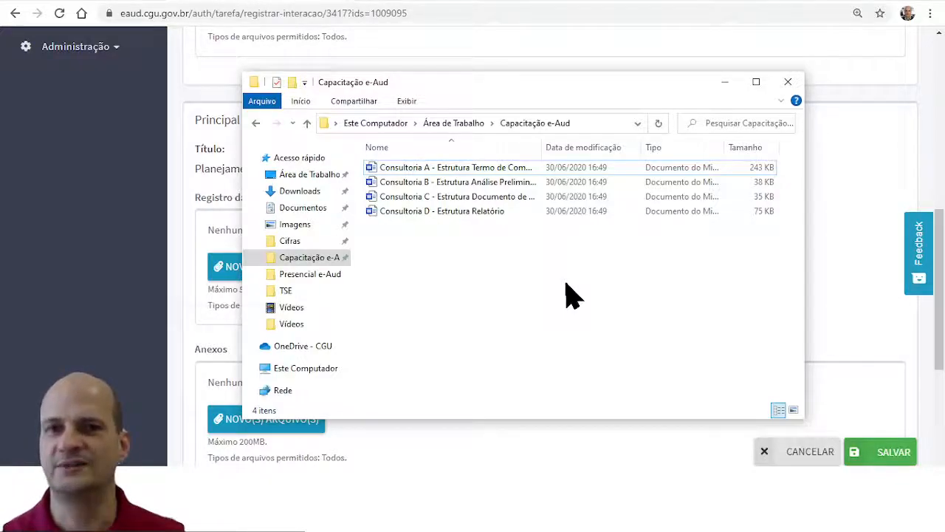
pyautogui.click(499, 184)
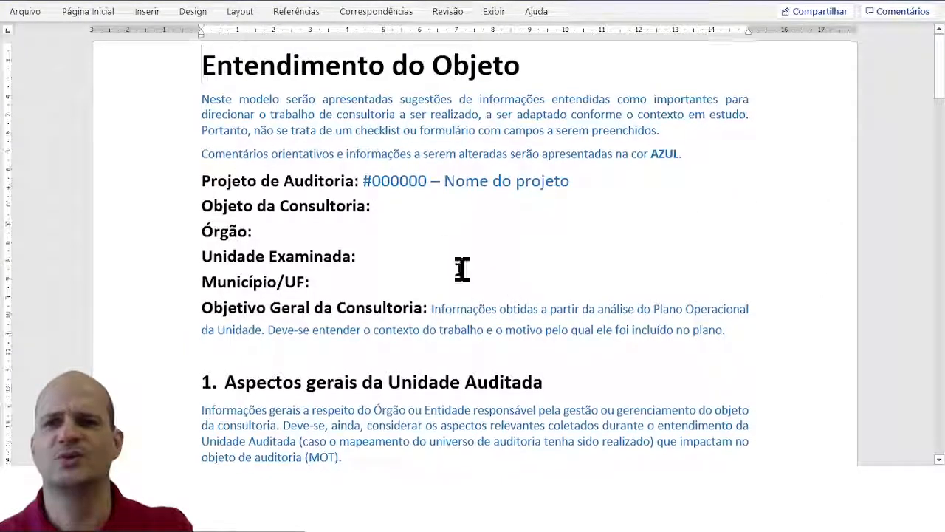
# Step: Review the Entendimento do Objeto template's sections from the audited unit's general aspects through the related public policy, and close the document
pyautogui.scroll(-5, 459, 272)
pyautogui.scroll(-15, 456, 283)
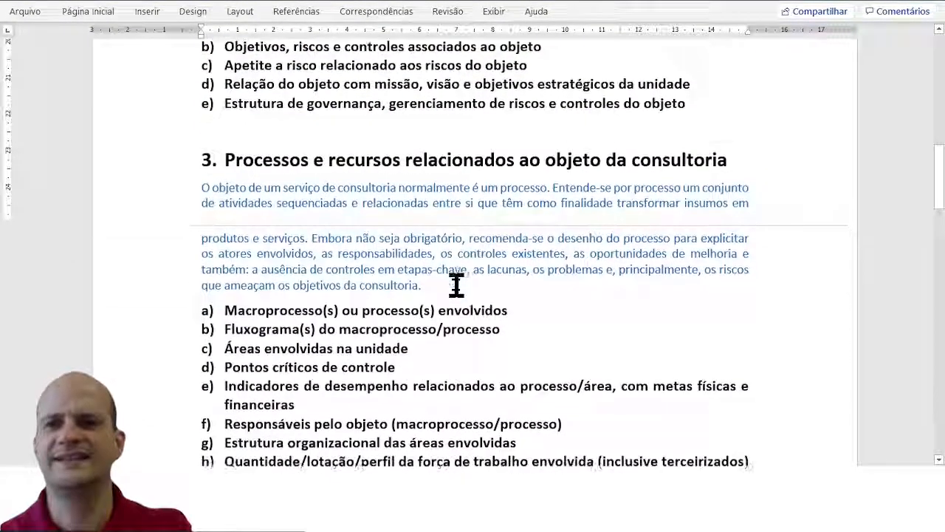
pyautogui.scroll(-8, 458, 285)
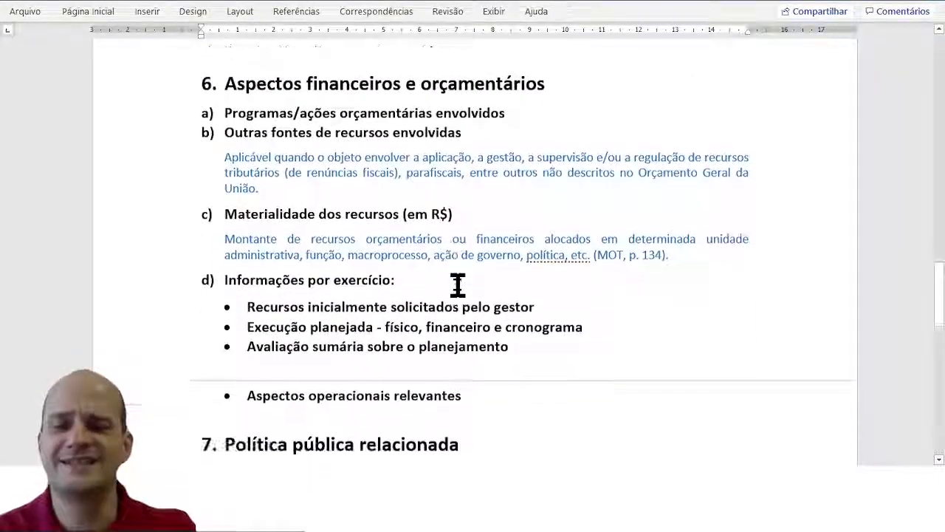
pyautogui.scroll(-2, 457, 284)
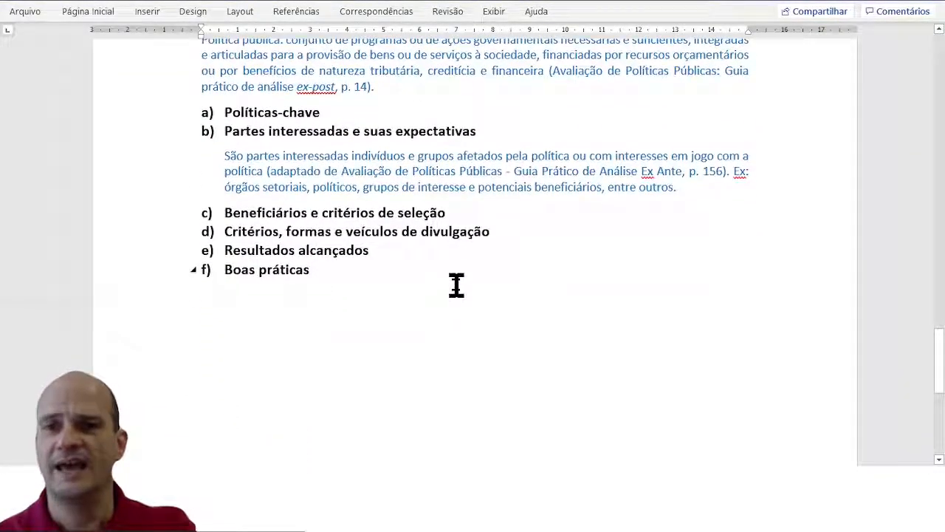
pyautogui.scroll(6, 456, 285)
pyautogui.scroll(6, 457, 285)
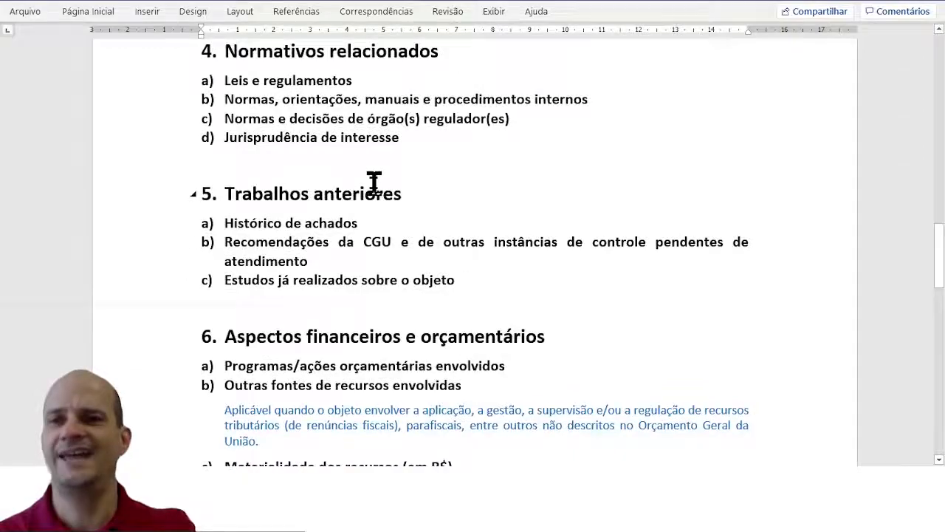
pyautogui.scroll(6, 321, 294)
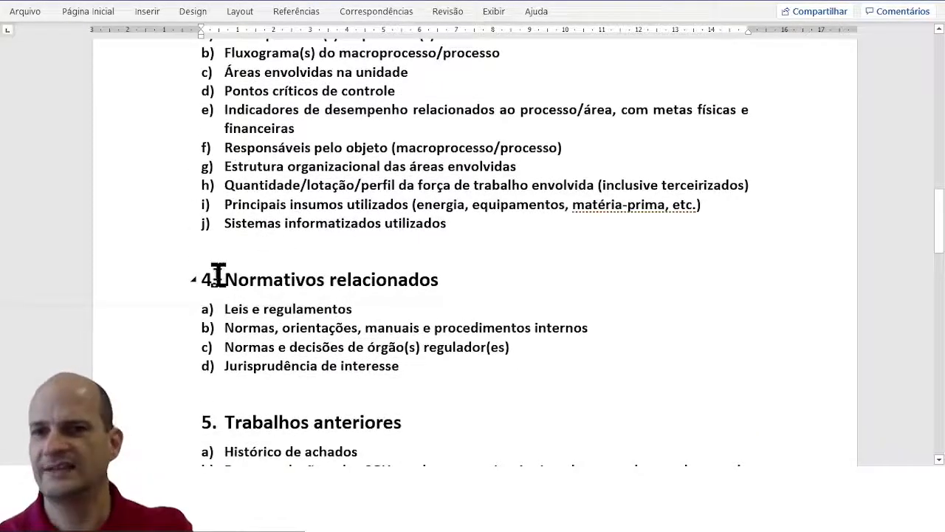
pyautogui.scroll(10, 401, 439)
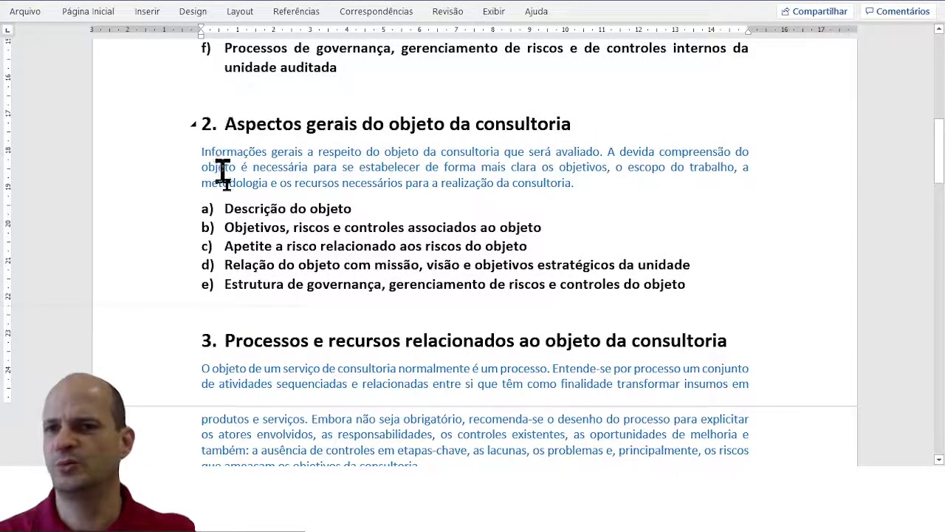
pyautogui.scroll(-5, 324, 347)
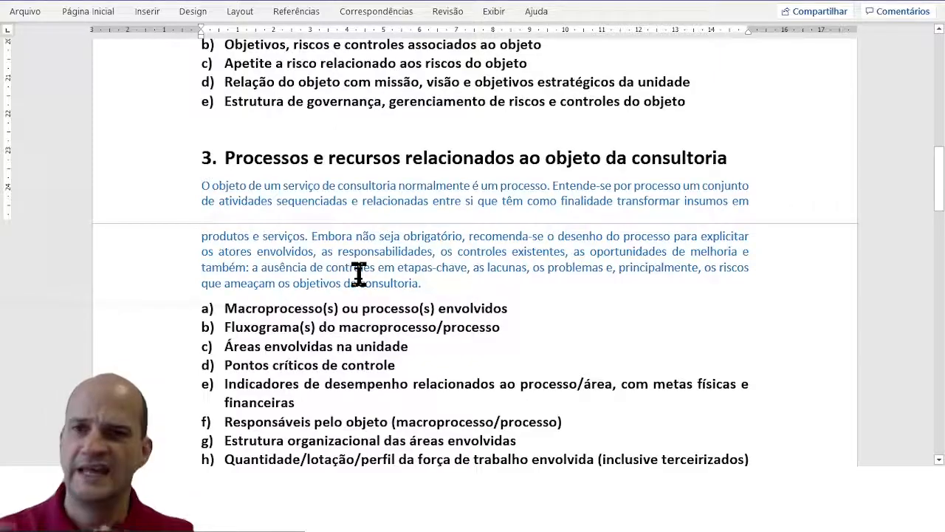
pyautogui.scroll(10, 521, 371)
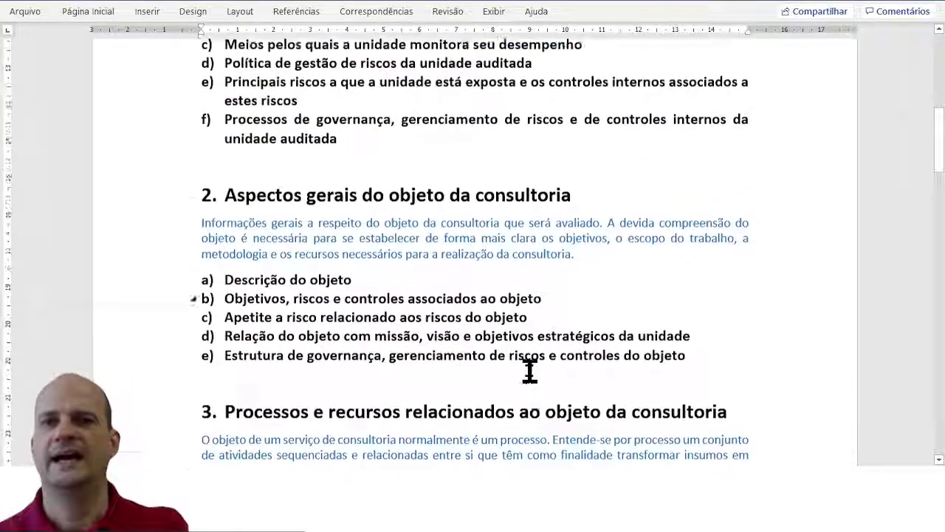
pyautogui.scroll(3, 539, 375)
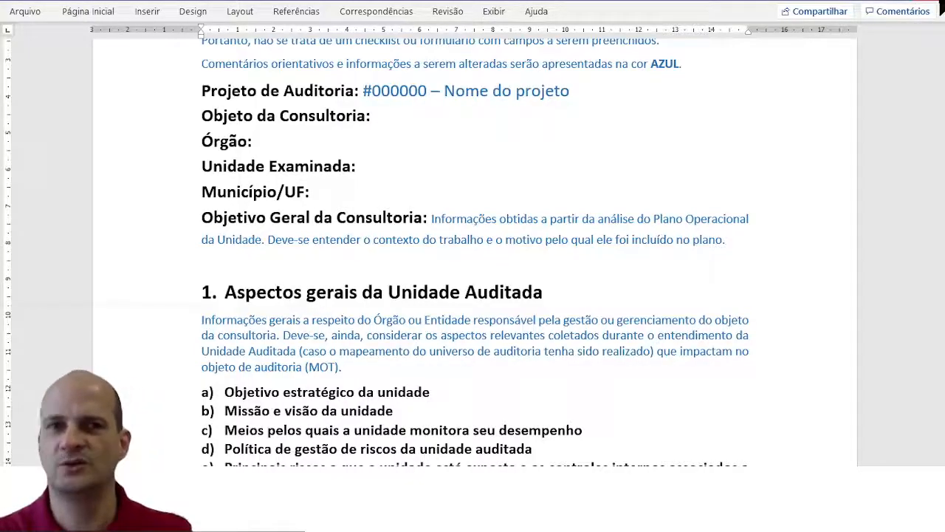
pyautogui.click(938, 3)
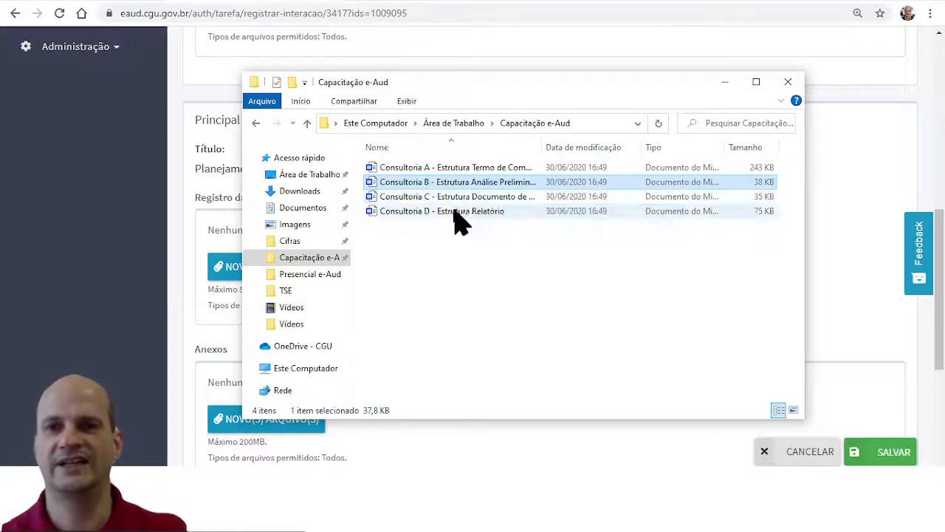
# Step: Open the Consultoria C planning document template in Word and review its sections from Caracterização do trabalho through the training requirements
pyautogui.click(468, 198)
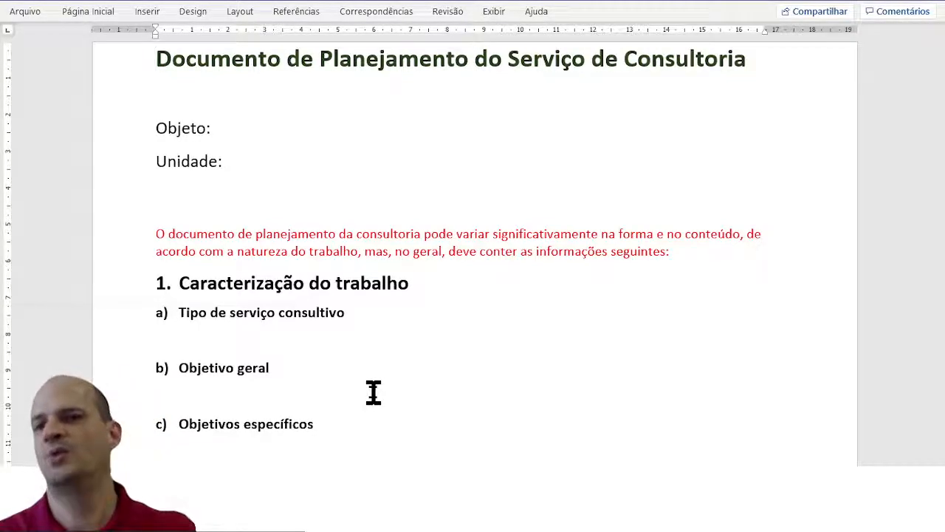
pyautogui.scroll(-5, 384, 419)
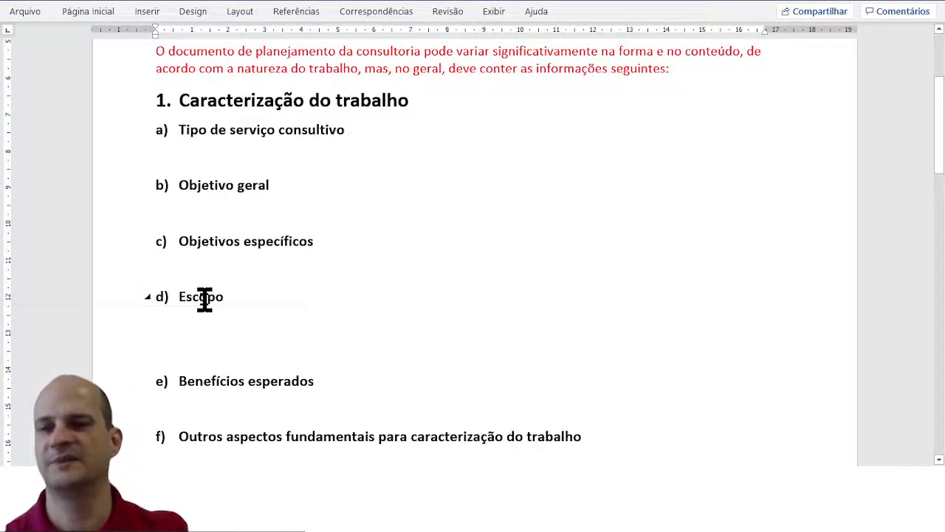
pyautogui.scroll(-3, 205, 299)
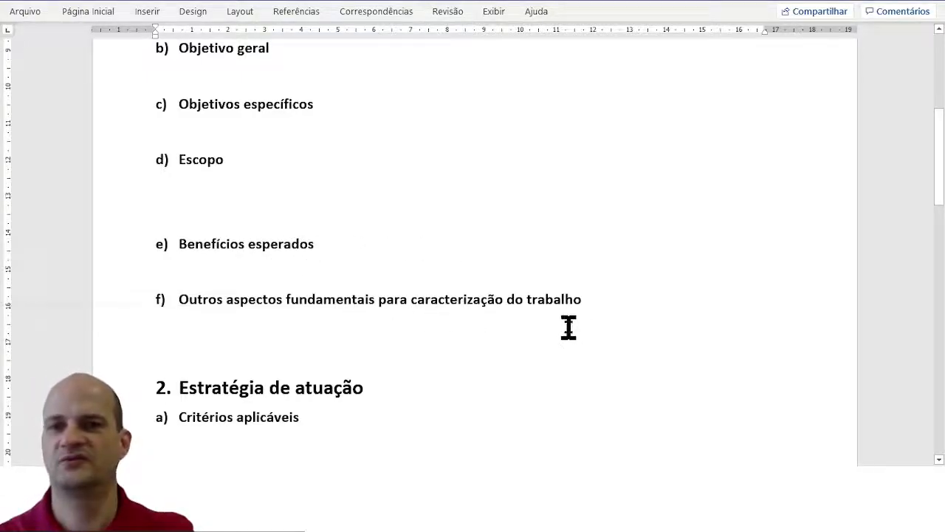
pyautogui.scroll(-5, 443, 365)
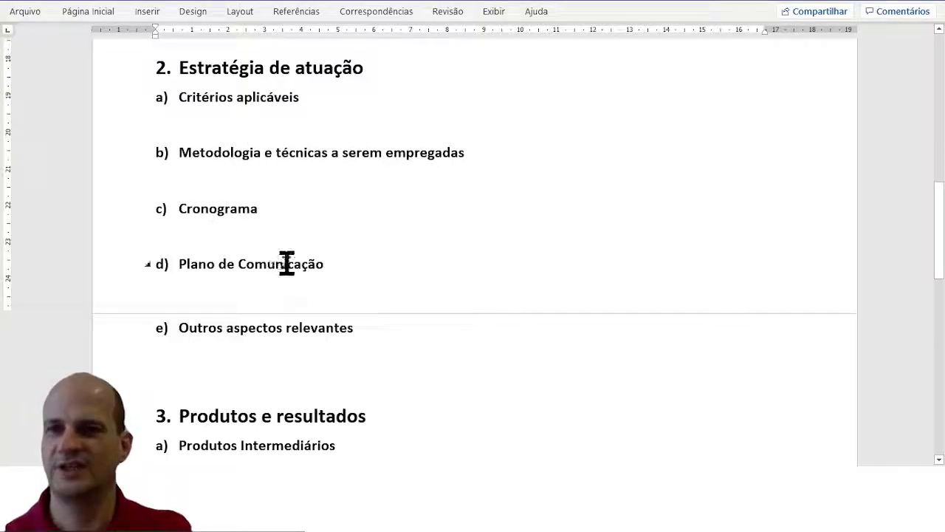
pyautogui.scroll(-1, 295, 306)
pyautogui.scroll(-3, 309, 306)
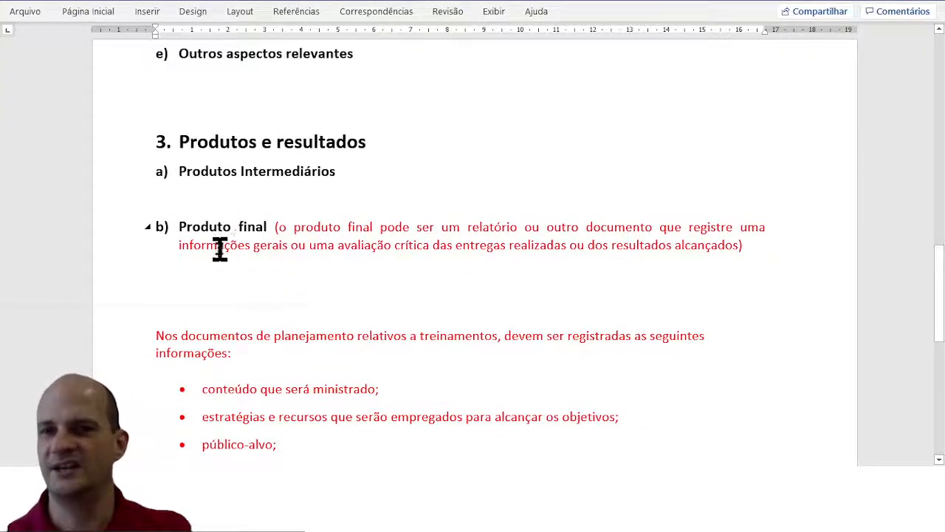
pyautogui.scroll(-4, 244, 247)
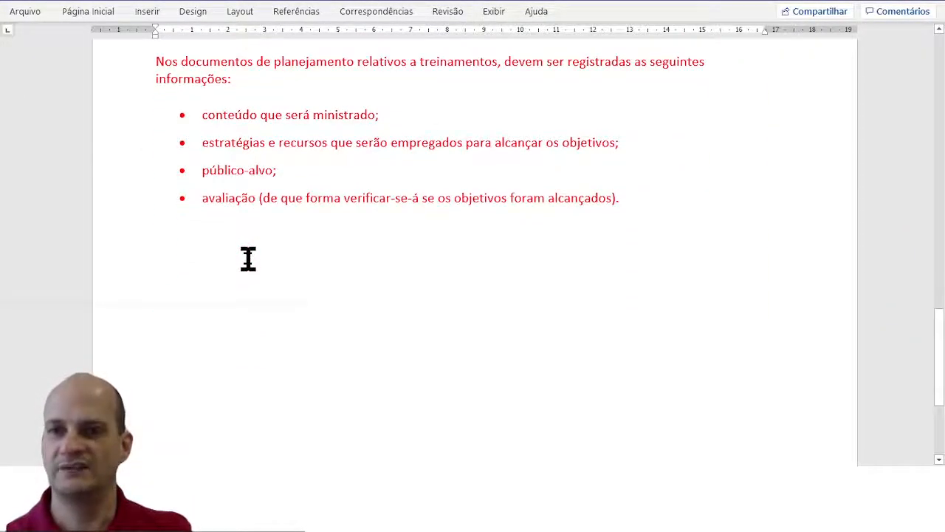
# Step: Return to the start of the planning template, recheck its outline through Estratégia de atuação, and close the document
pyautogui.scroll(1, 556, 421)
pyautogui.scroll(12, 557, 421)
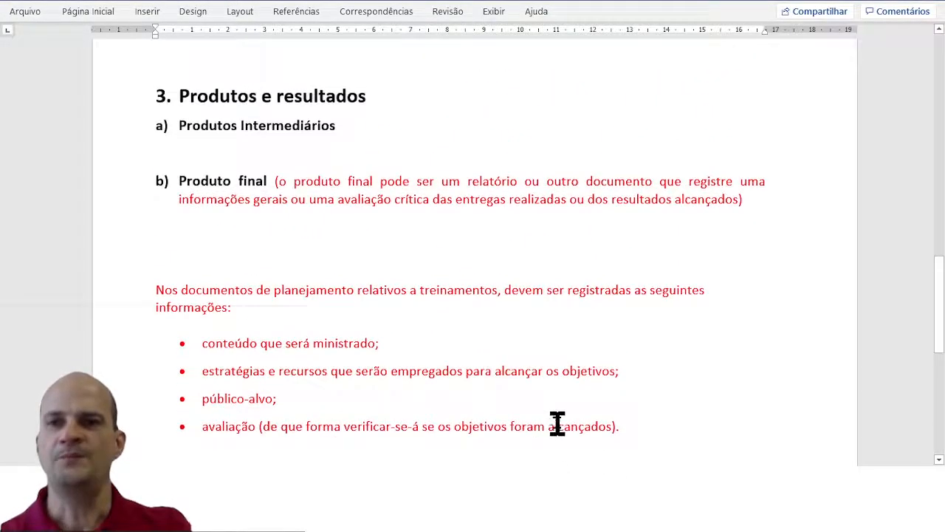
pyautogui.scroll(3, 562, 406)
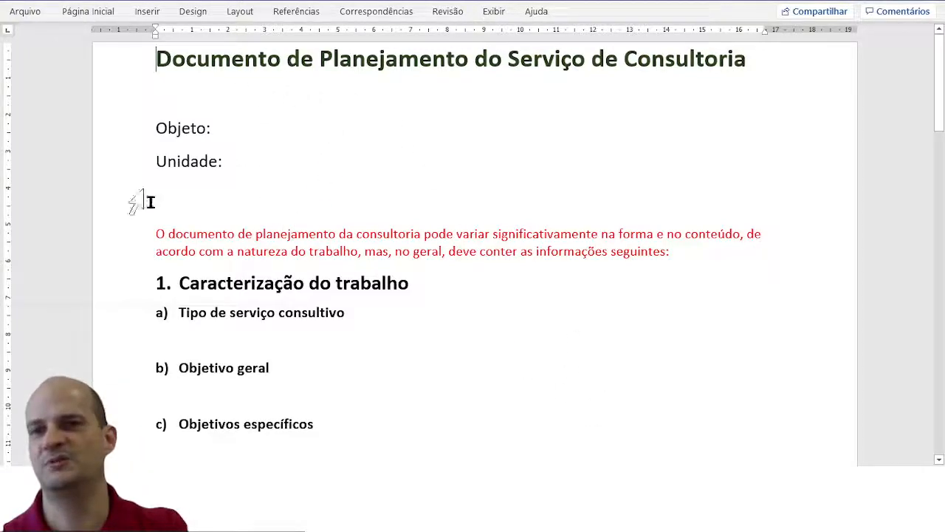
pyautogui.scroll(-1, 260, 287)
pyautogui.scroll(-10, 249, 316)
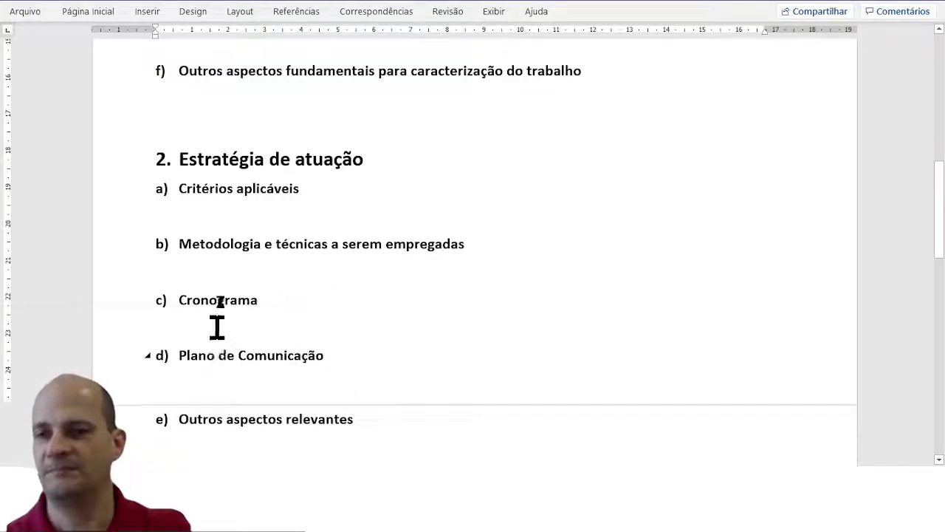
pyautogui.scroll(-3, 316, 380)
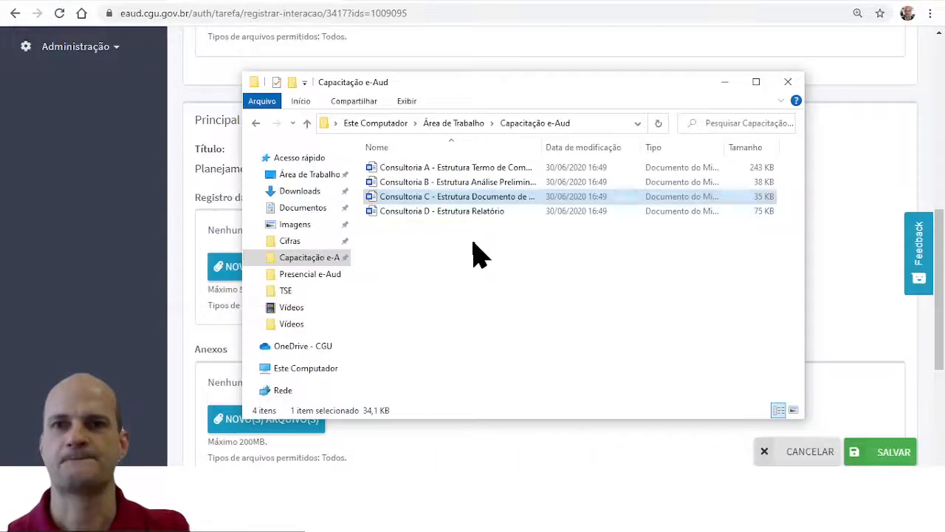
# Step: Switch back to e-Aud, cancel the Iniciar Execução form, and review the Planejamento subtask's details and template links
pyautogui.click(895, 340)
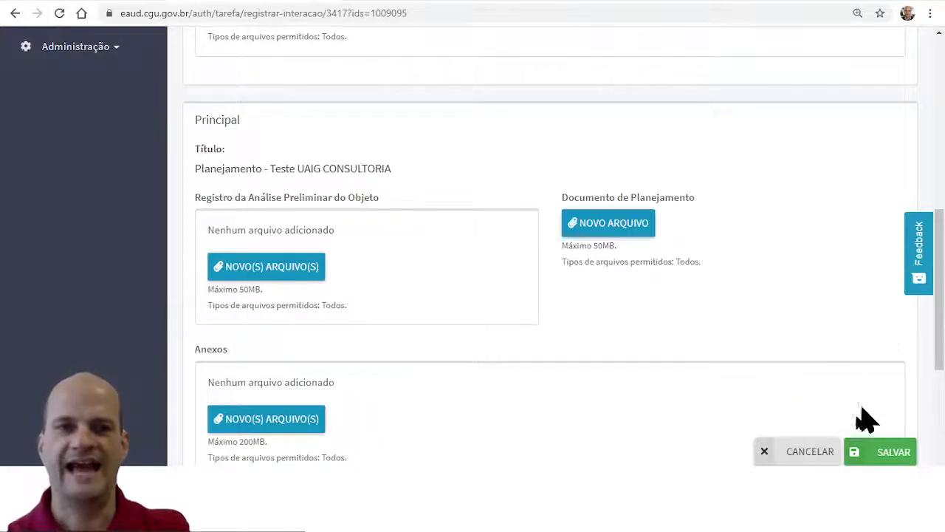
pyautogui.click(805, 453)
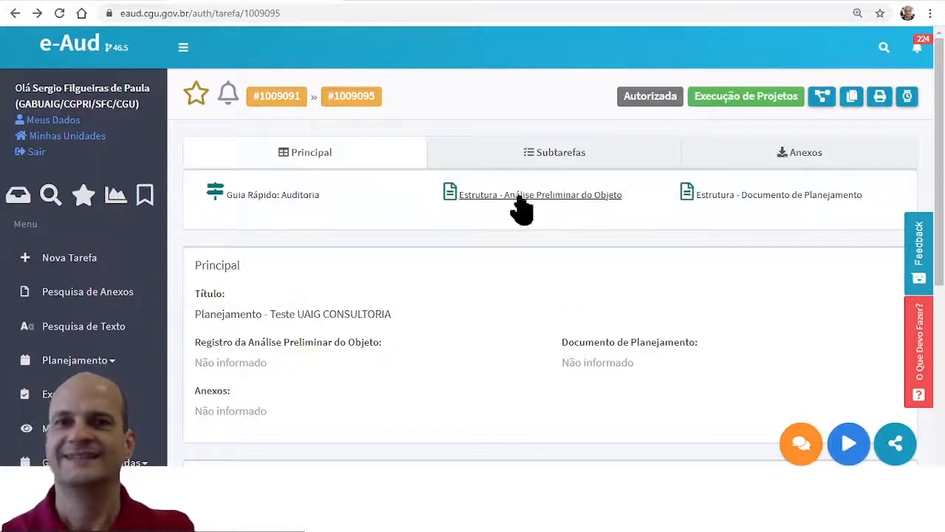
pyautogui.scroll(-2, 381, 370)
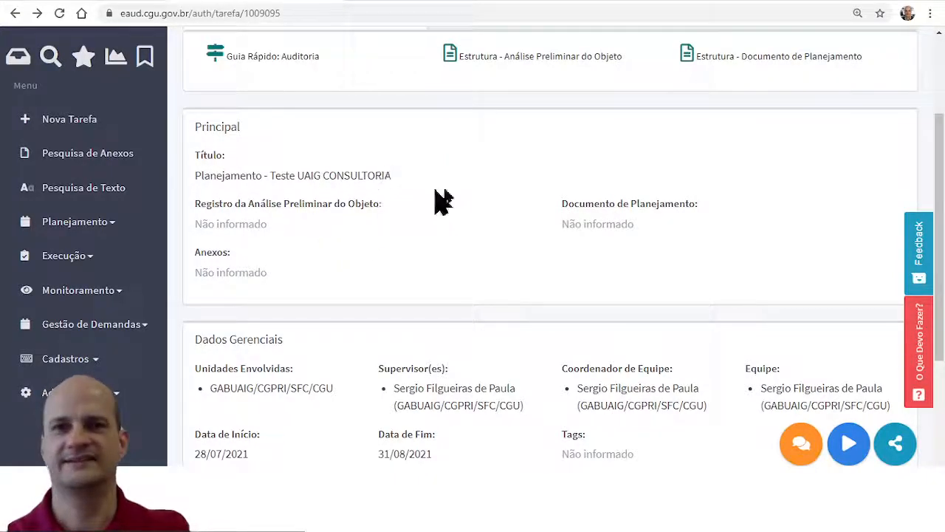
pyautogui.scroll(2, 671, 204)
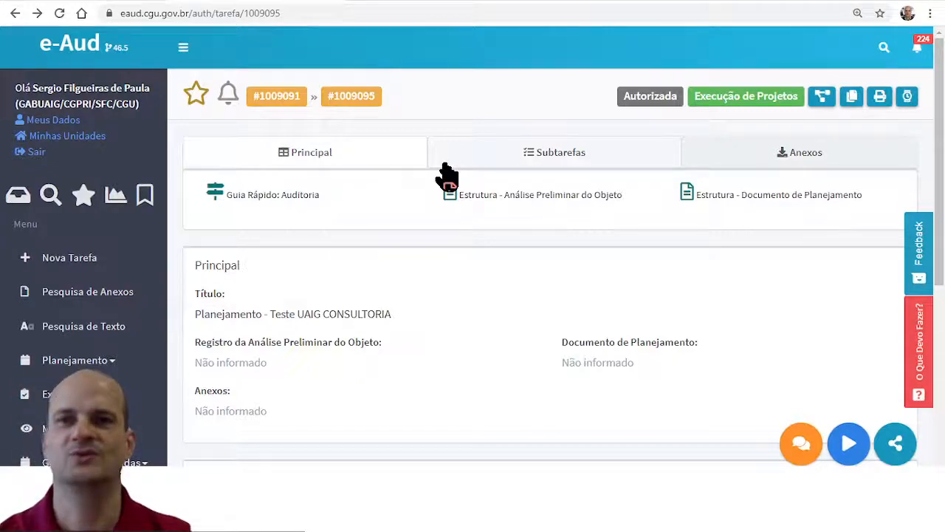
# Step: Open the UAIG - Execução (Consultoria) subtask from the parent audit and examine its Papéis de Trabalho, Anexos and Dados Gerenciais fields
pyautogui.click(269, 107)
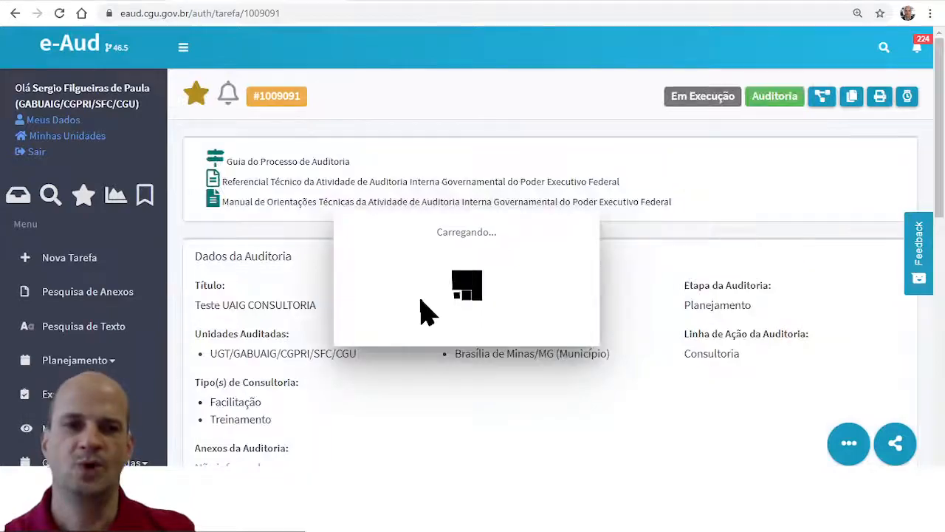
pyautogui.click(345, 151)
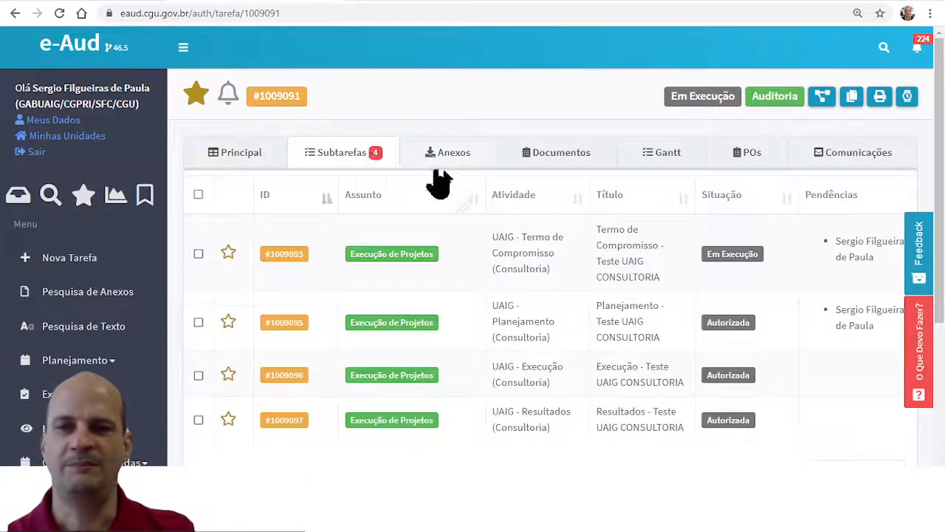
pyautogui.scroll(-1, 517, 316)
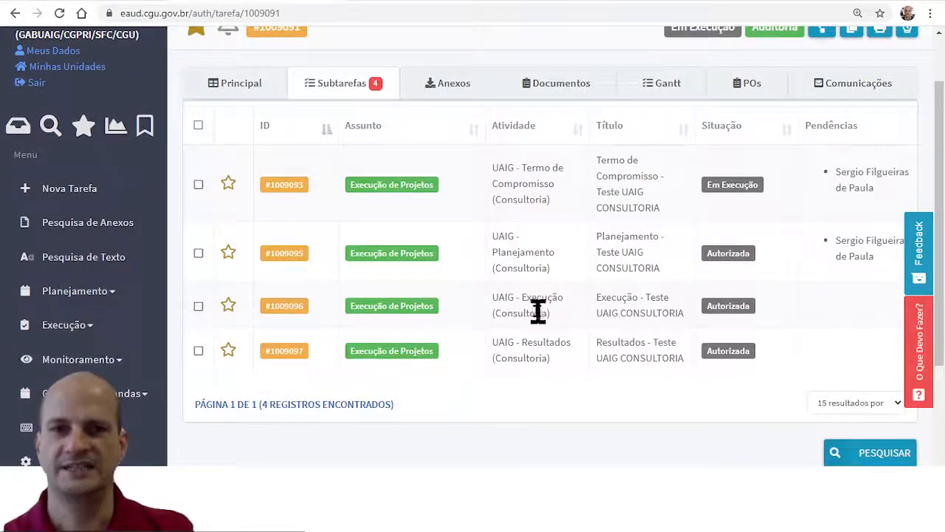
pyautogui.click(296, 310)
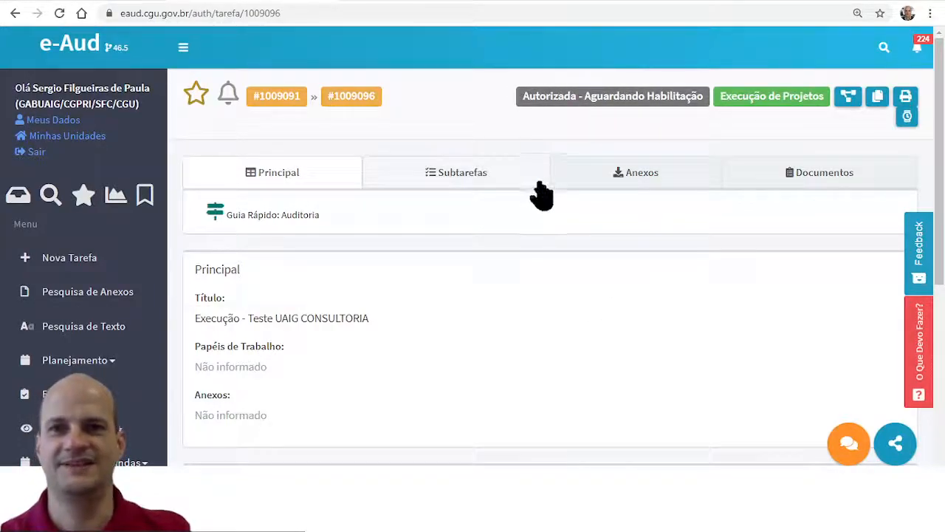
pyautogui.scroll(-3, 557, 295)
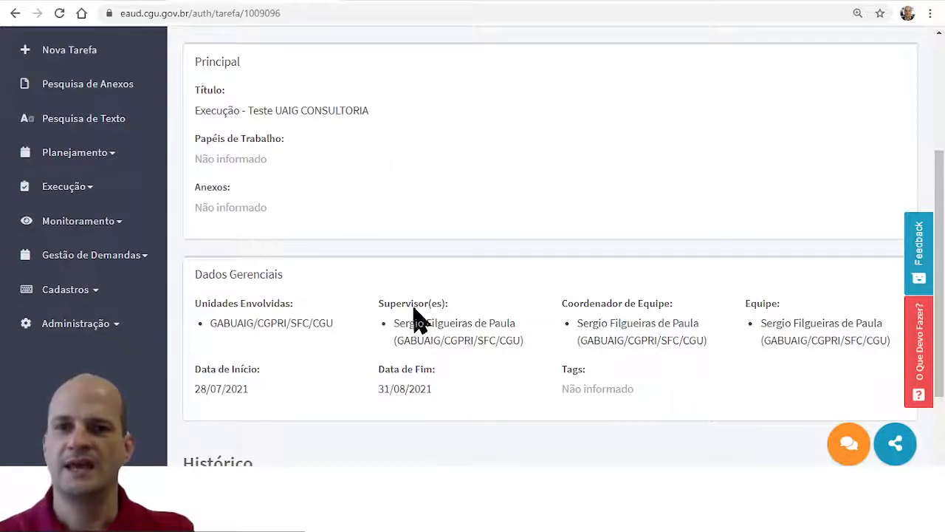
pyautogui.scroll(3, 416, 317)
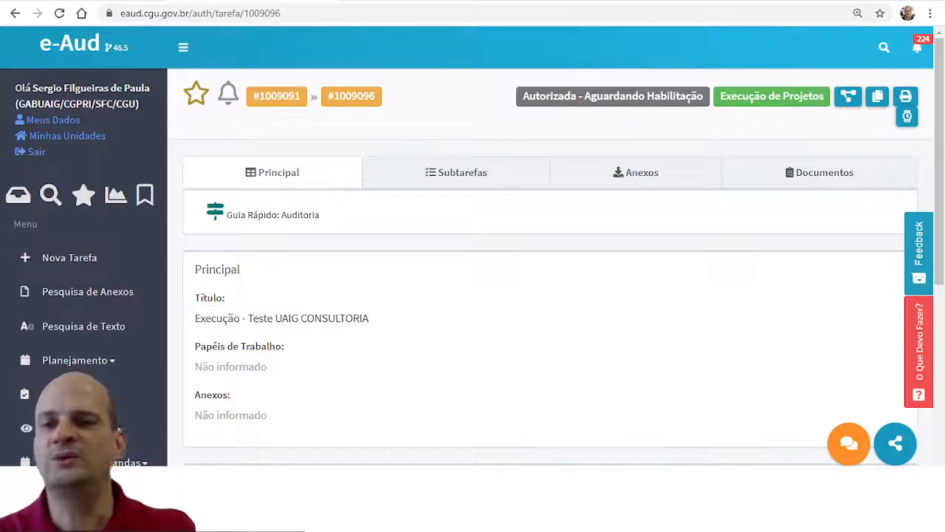
pyautogui.scroll(-1, 260, 319)
pyautogui.scroll(1, 436, 350)
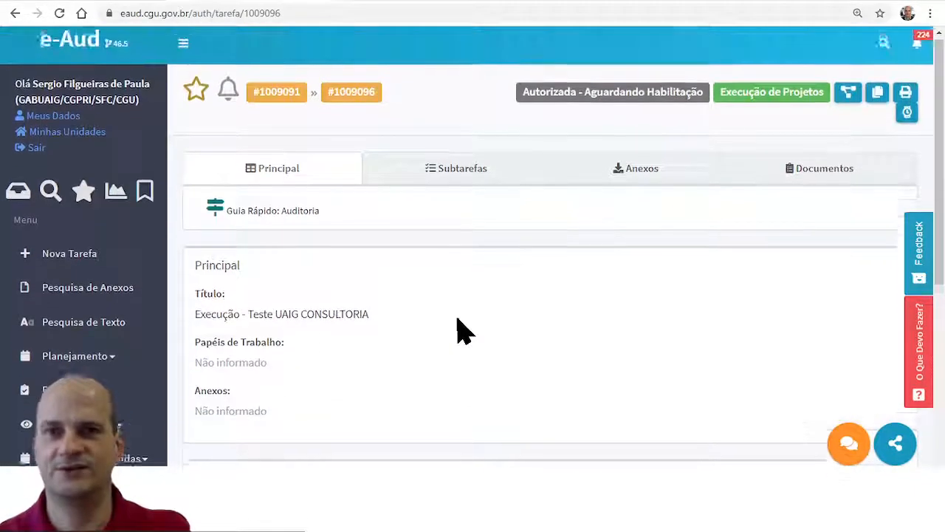
# Step: Return to the parent audit and start execution of its UAIG - Planejamento (Consultoria) subtask, leaving comments and attachments empty
pyautogui.click(275, 96)
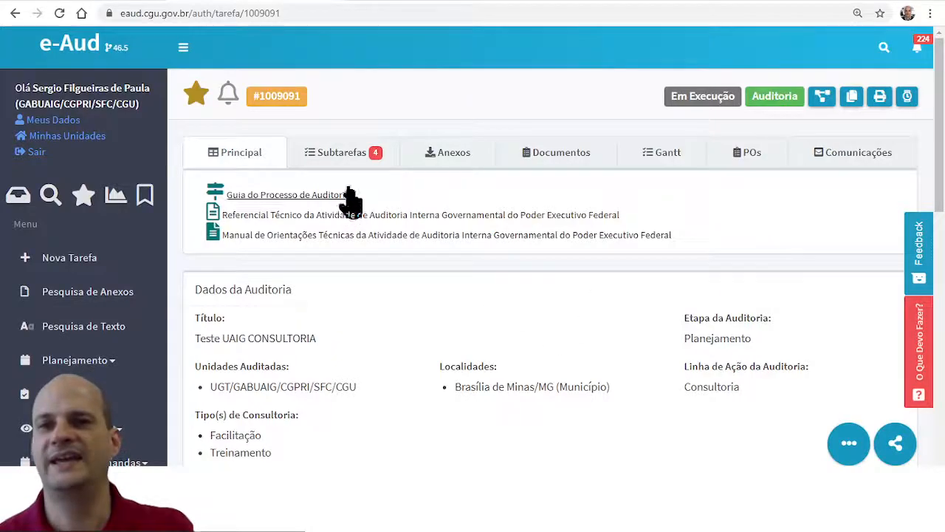
pyautogui.click(333, 153)
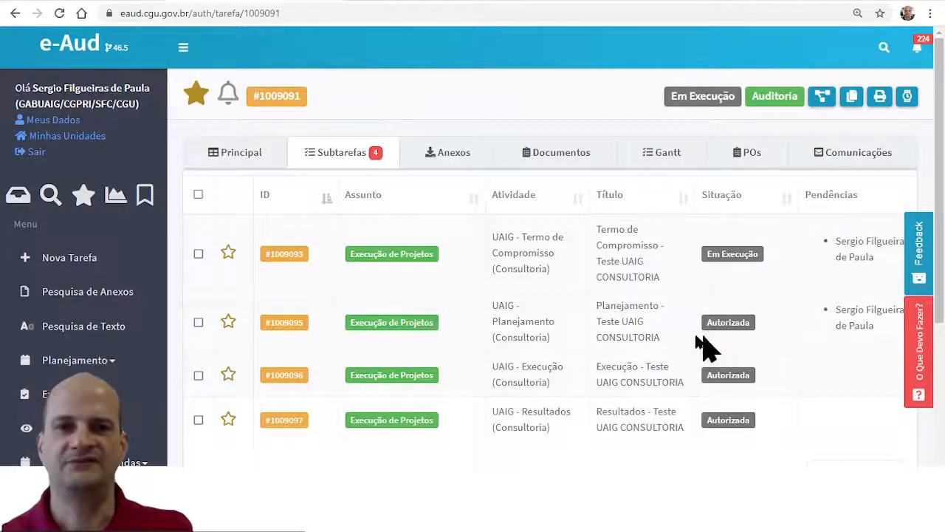
pyautogui.click(280, 324)
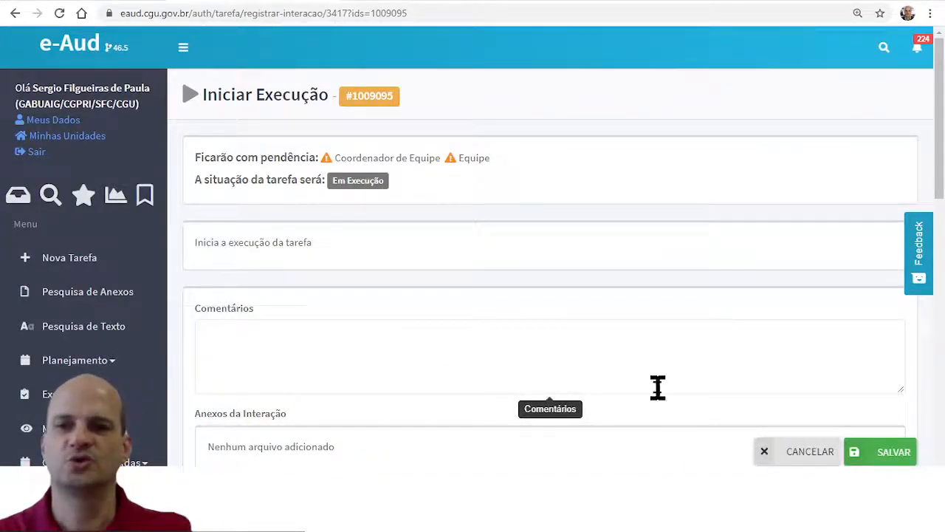
pyautogui.scroll(-2, 658, 399)
pyautogui.scroll(-1, 659, 410)
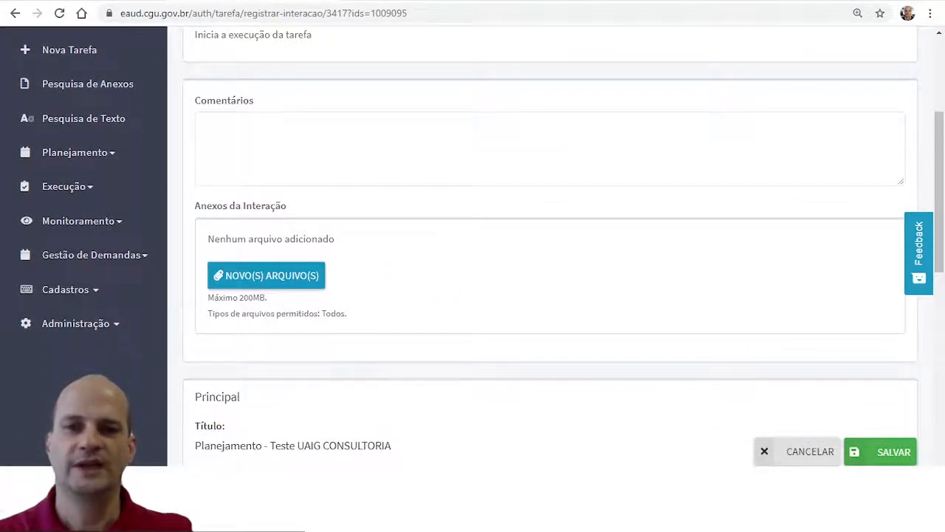
pyautogui.click(886, 452)
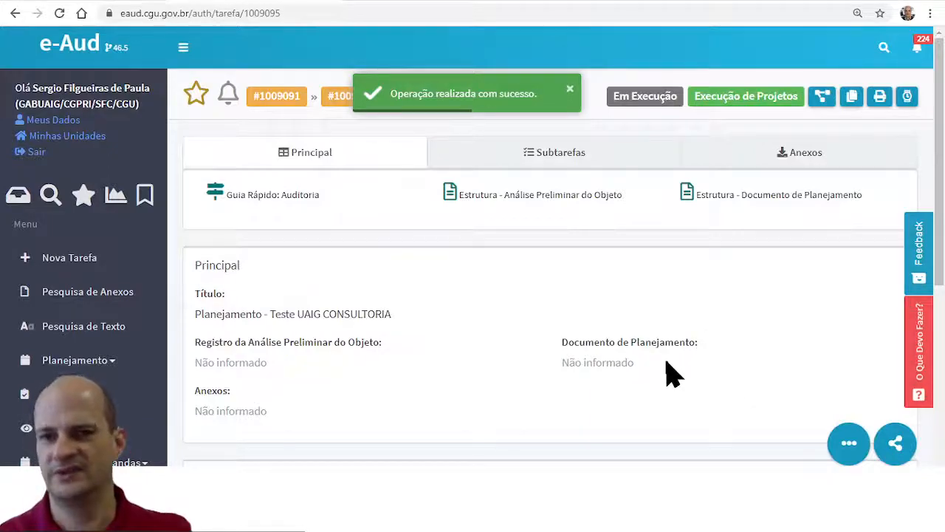
# Step: Open the UAIG - Resultados (Consultoria) subtask from the parent audit and examine its Comunicação de Resultados and Anexos fields
pyautogui.click(271, 97)
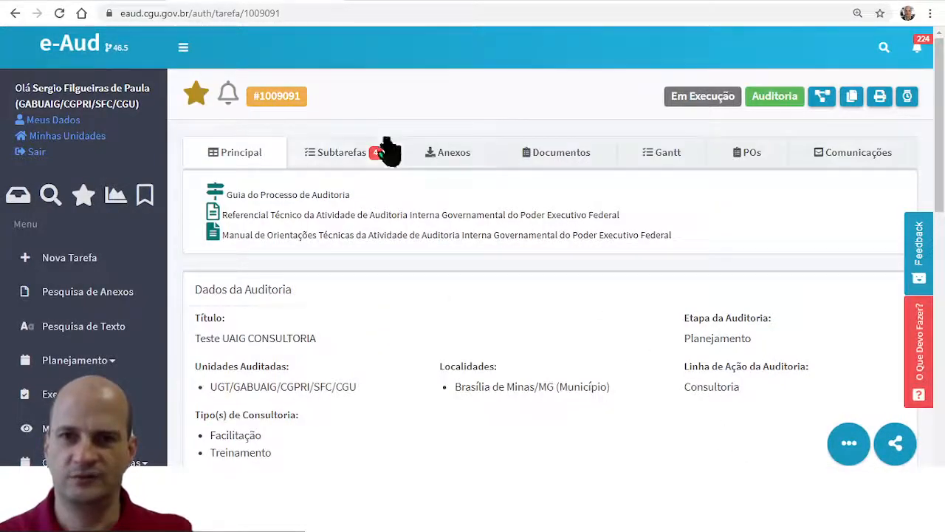
pyautogui.click(354, 152)
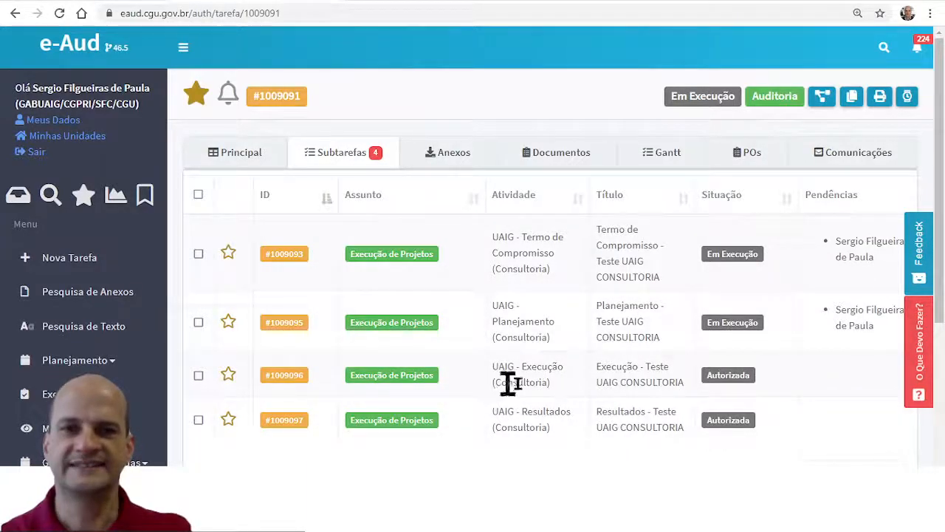
pyautogui.click(286, 425)
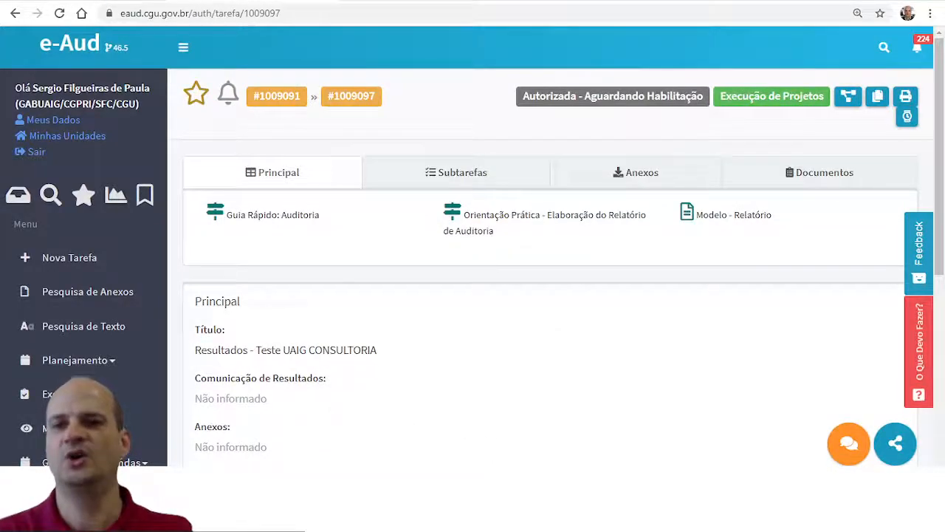
pyautogui.scroll(-2, 249, 401)
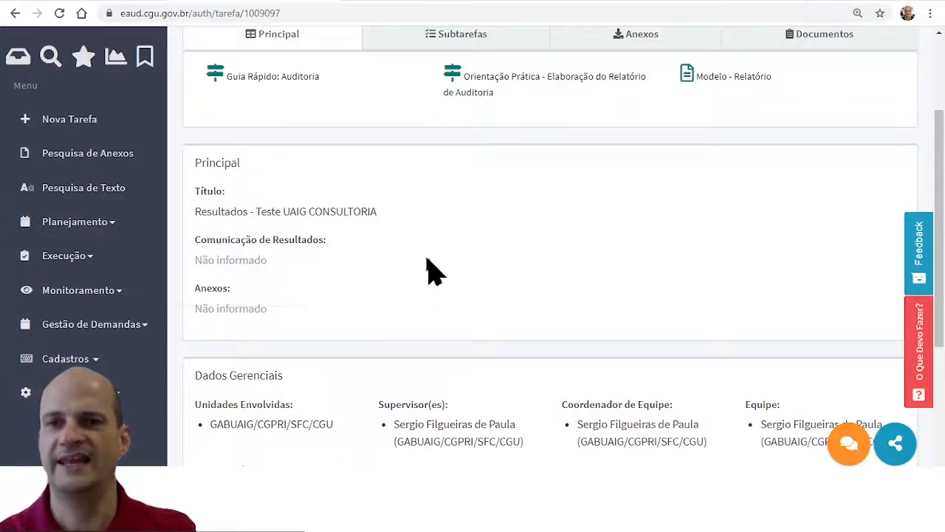
pyautogui.scroll(2, 509, 350)
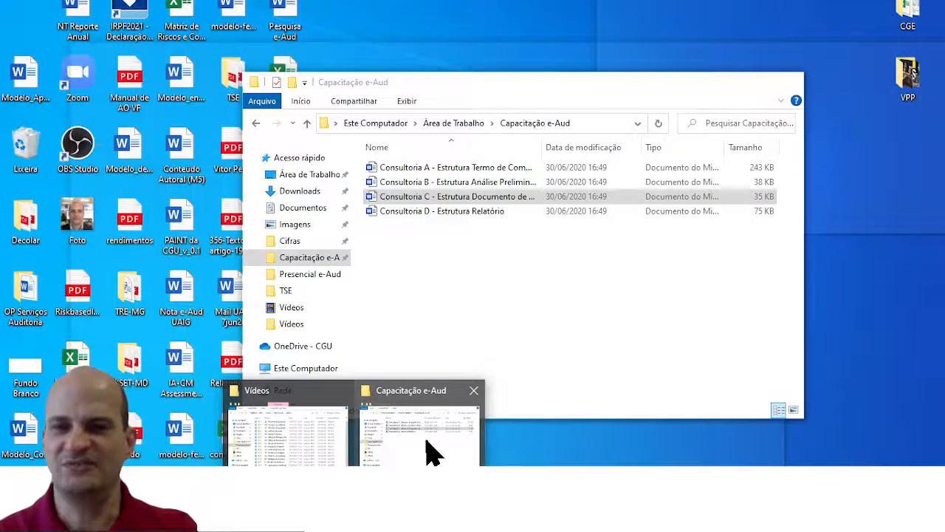
# Step: Switch to the Capacitação e-Aud folder and open the Consultoria D - Estrutura Relatório template in Word
pyautogui.click(429, 451)
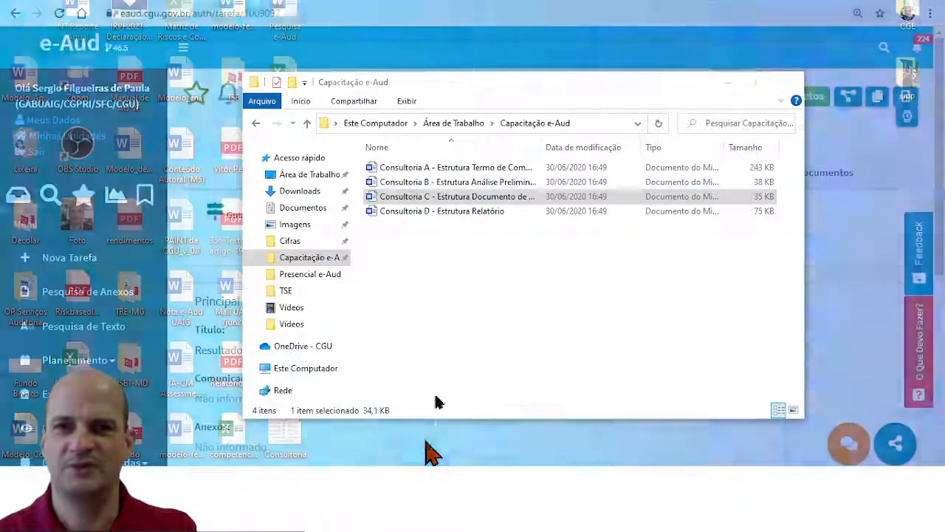
pyautogui.click(459, 212)
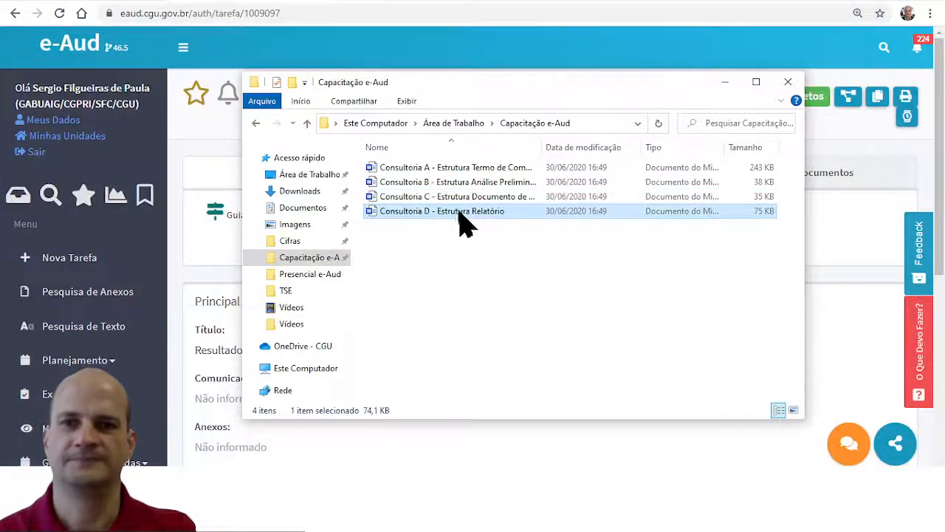
pyautogui.doubleClick(459, 212)
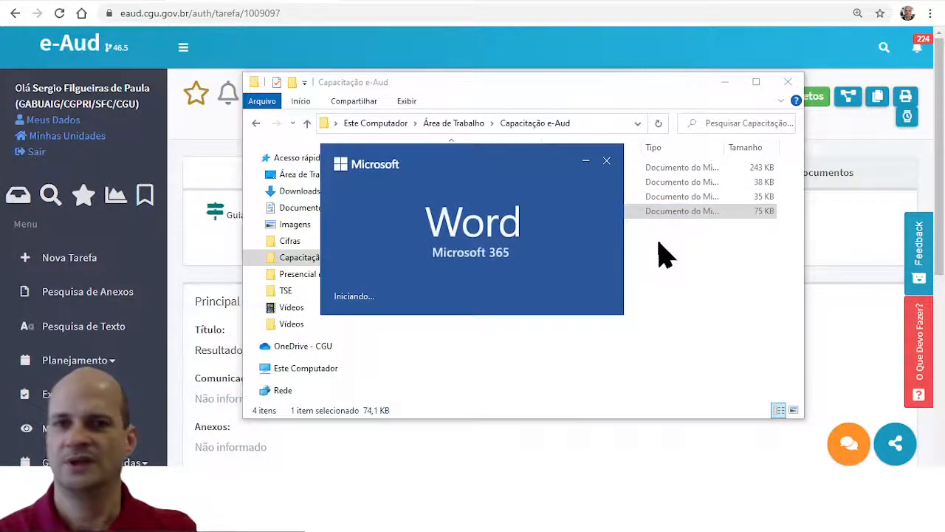
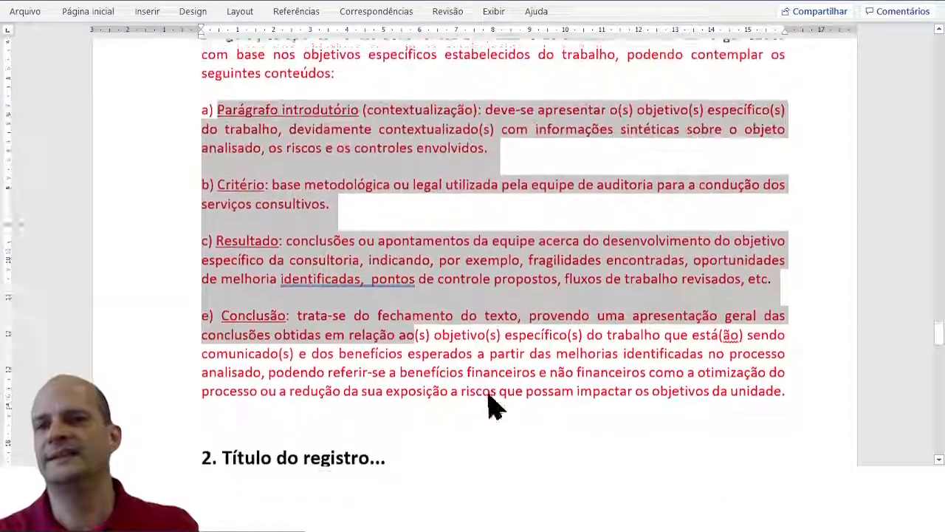
# Step: Review the report template from the findings section back through Introdução, the CGU summary questions and Missão to the opening pages
pyautogui.scroll(15, 503, 395)
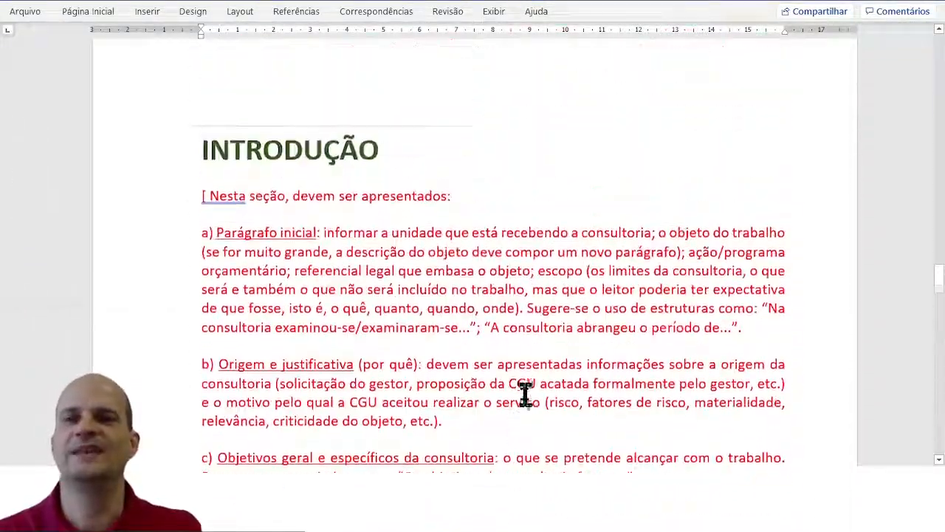
pyautogui.scroll(15, 583, 388)
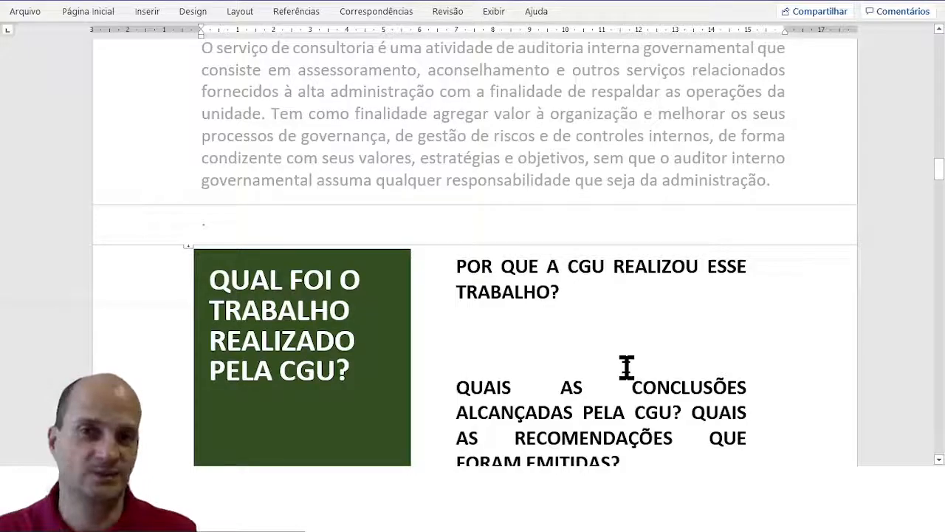
pyautogui.scroll(10, 697, 391)
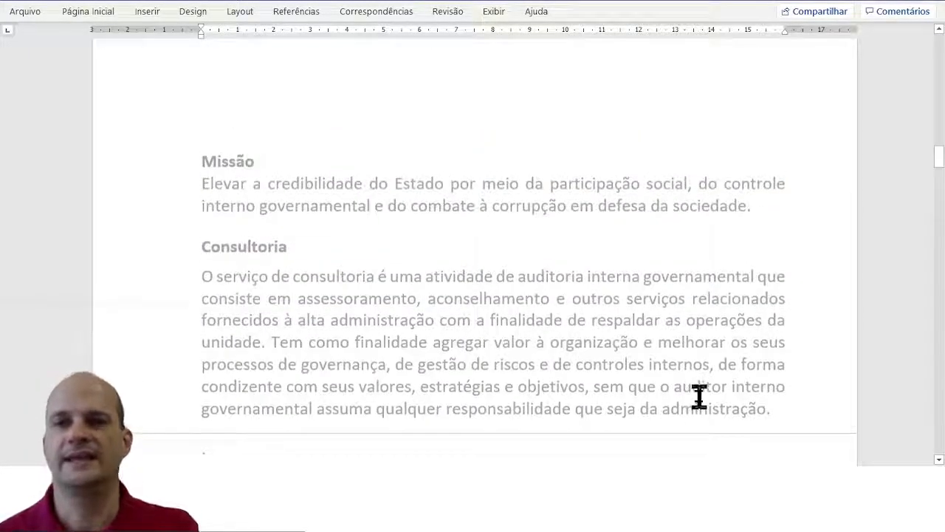
pyautogui.scroll(10, 704, 412)
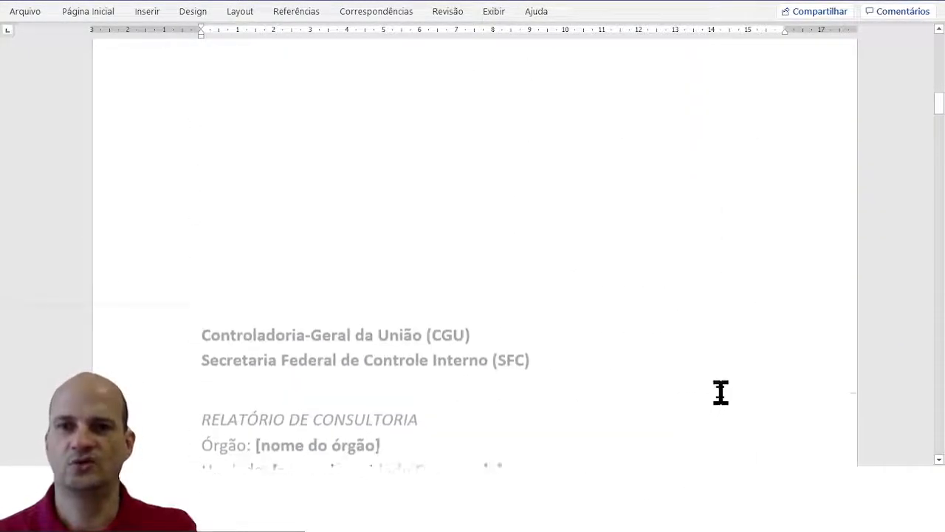
pyautogui.scroll(10, 727, 384)
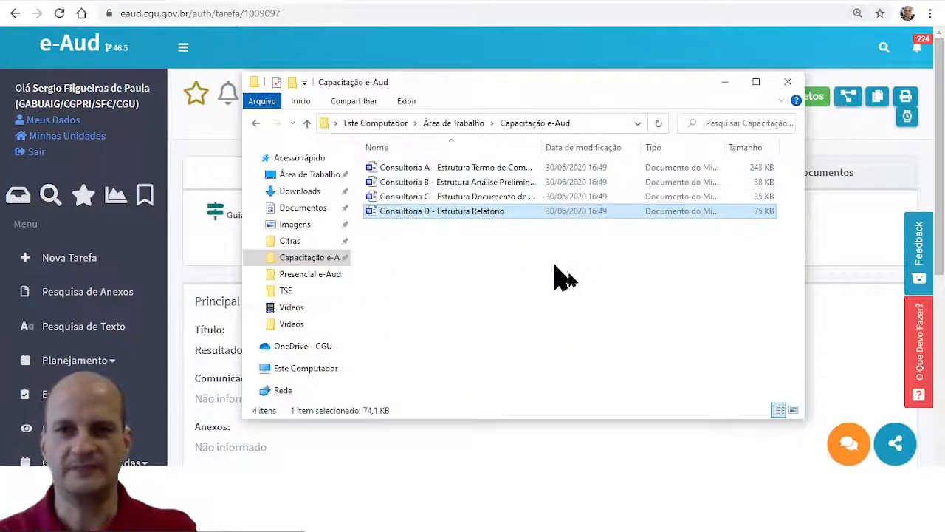
# Step: Switch back to the Resultados subtask in e-Aud and examine its Comunicação de Resultados, Anexos, Dados Gerenciais and Histórico sections
pyautogui.click(851, 306)
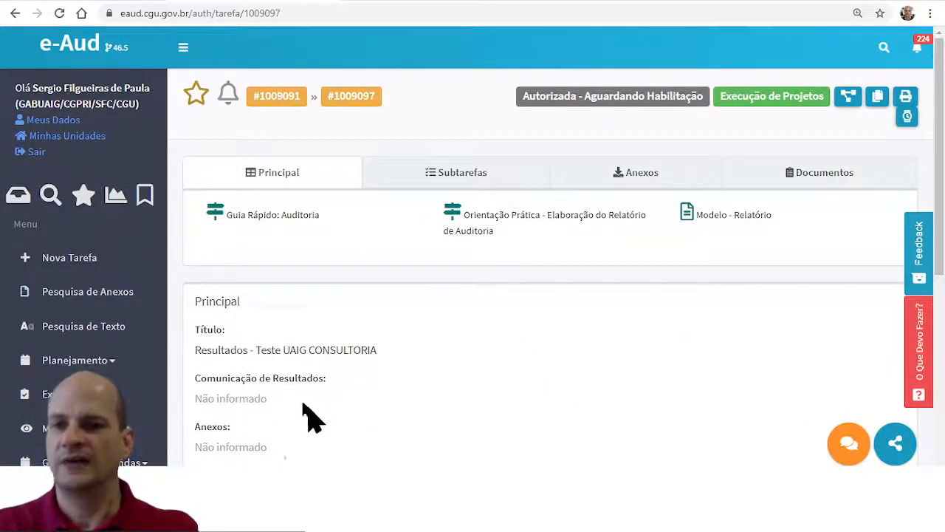
pyautogui.scroll(-1, 296, 387)
pyautogui.scroll(-2, 295, 388)
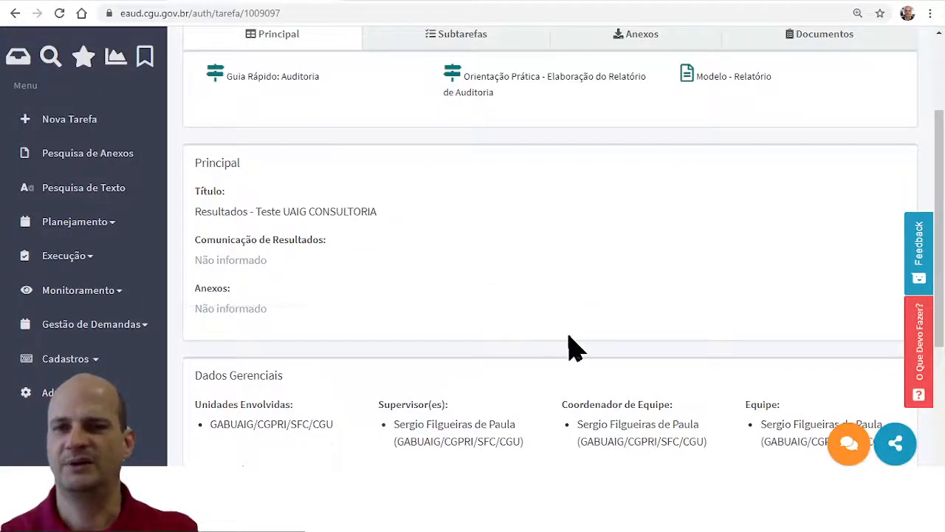
pyautogui.scroll(2, 569, 347)
pyautogui.scroll(-4, 570, 348)
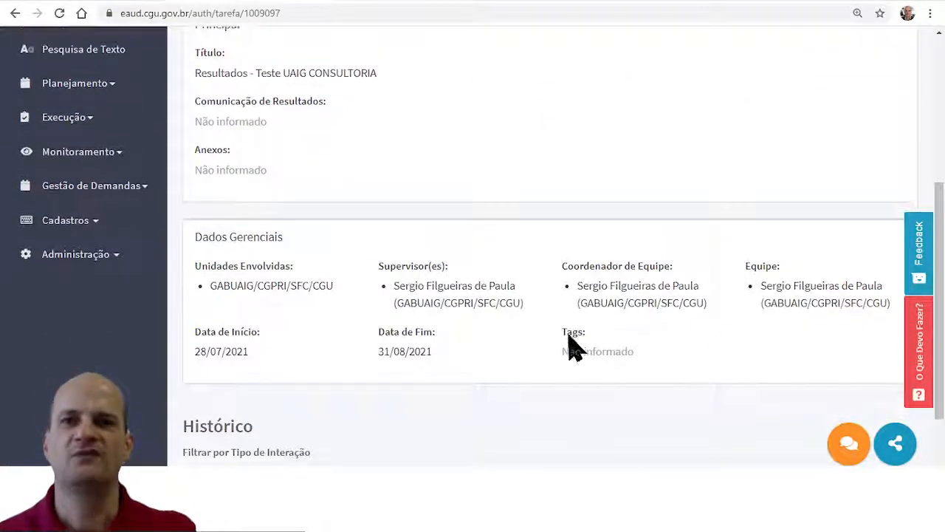
pyautogui.scroll(-1, 576, 347)
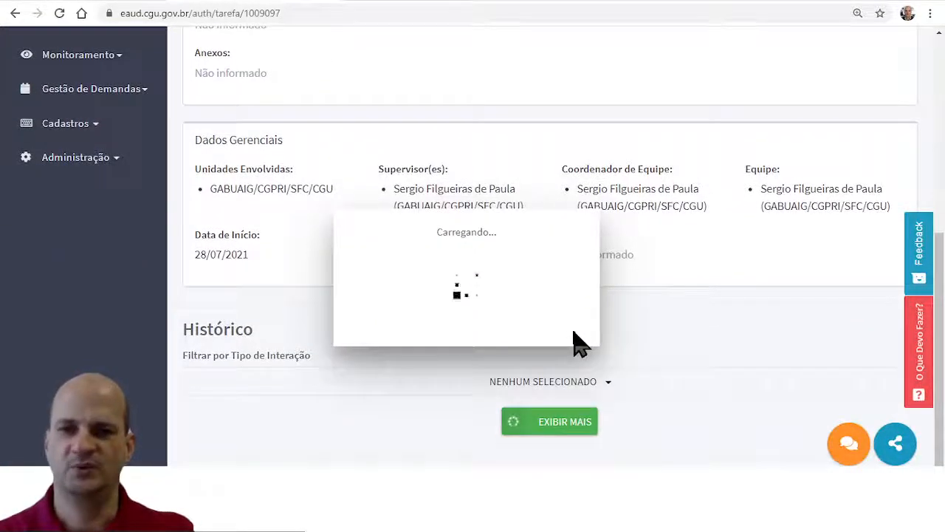
pyautogui.scroll(5, 707, 327)
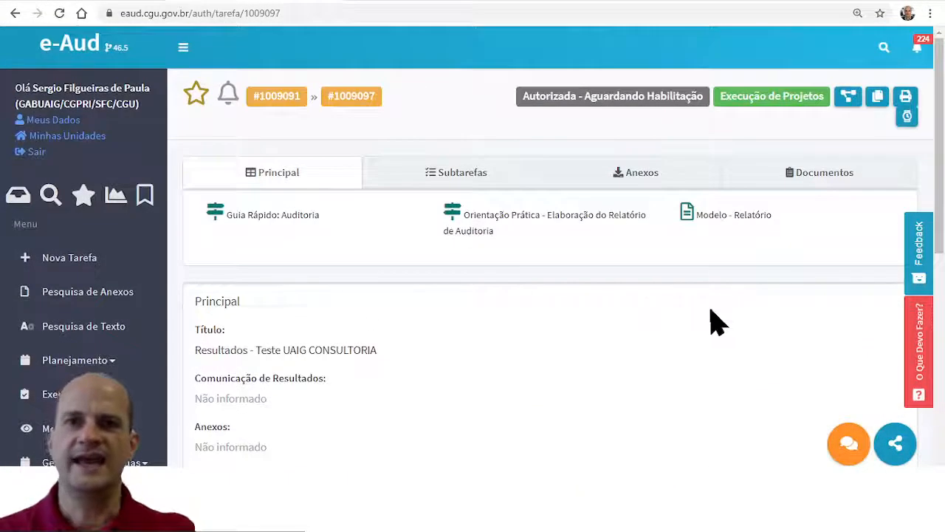
# Step: Open the UAIG - Planejamento (Consultoria) subtask from the parent audit and start its Concluir interaction
pyautogui.click(303, 111)
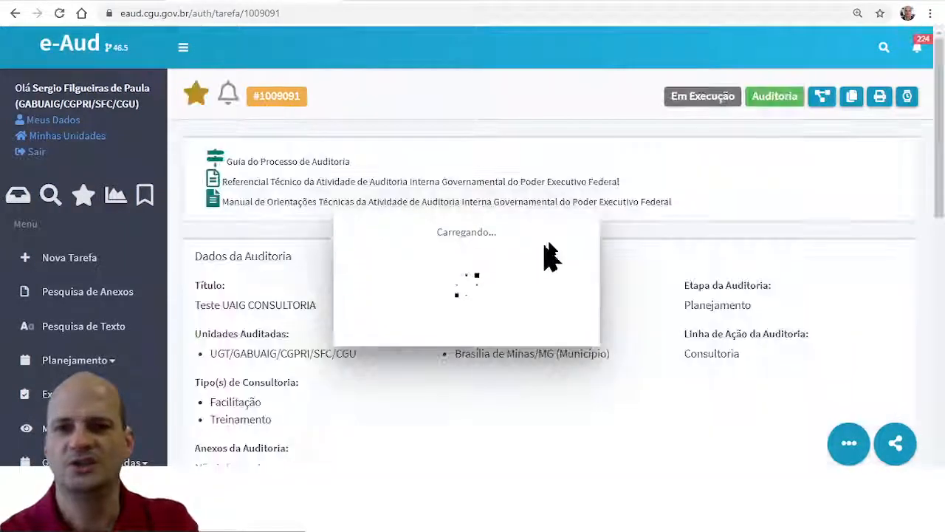
pyautogui.click(362, 157)
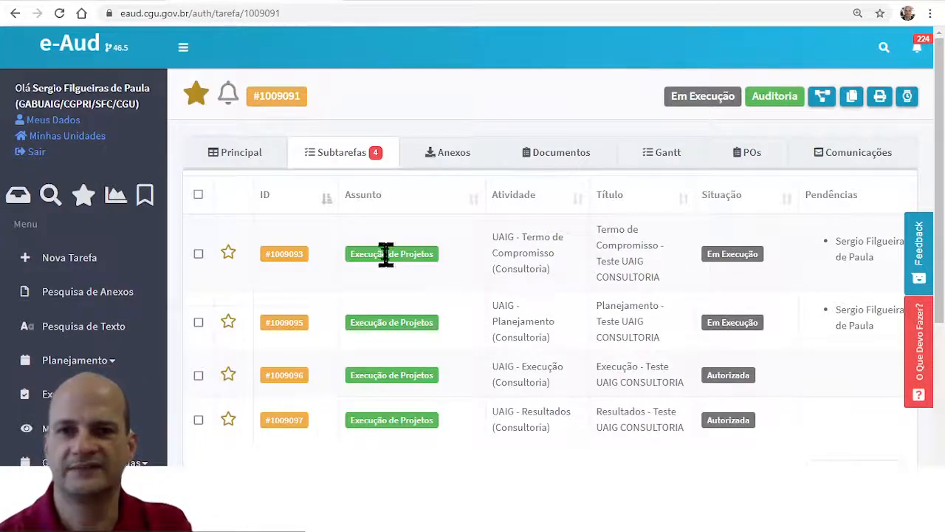
pyautogui.click(287, 329)
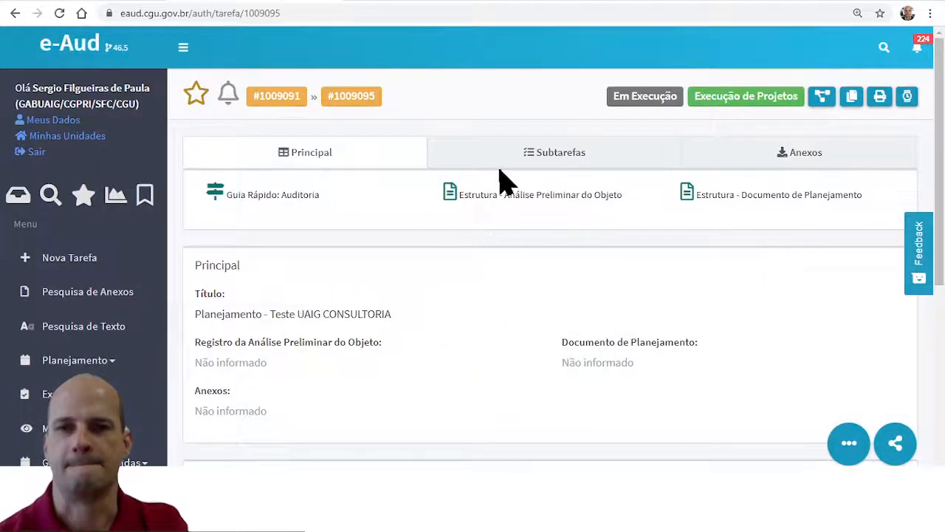
pyautogui.click(849, 443)
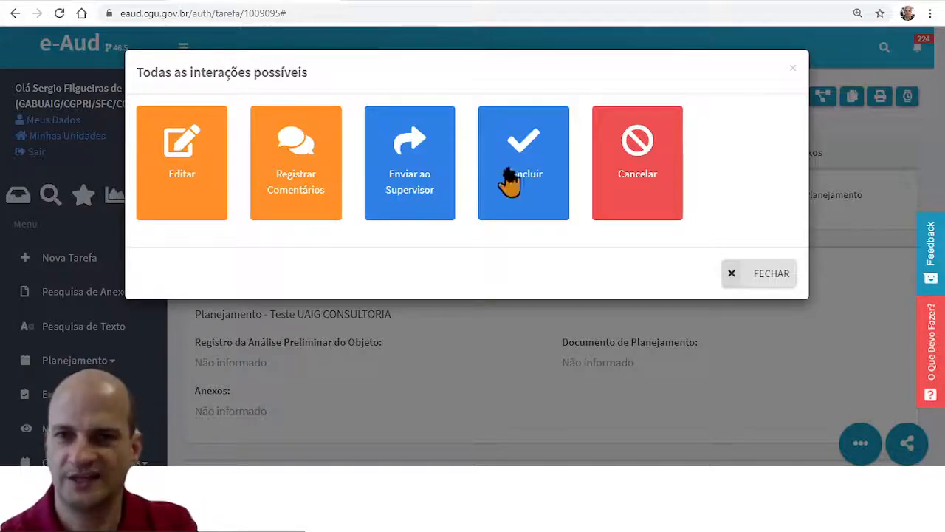
pyautogui.click(530, 196)
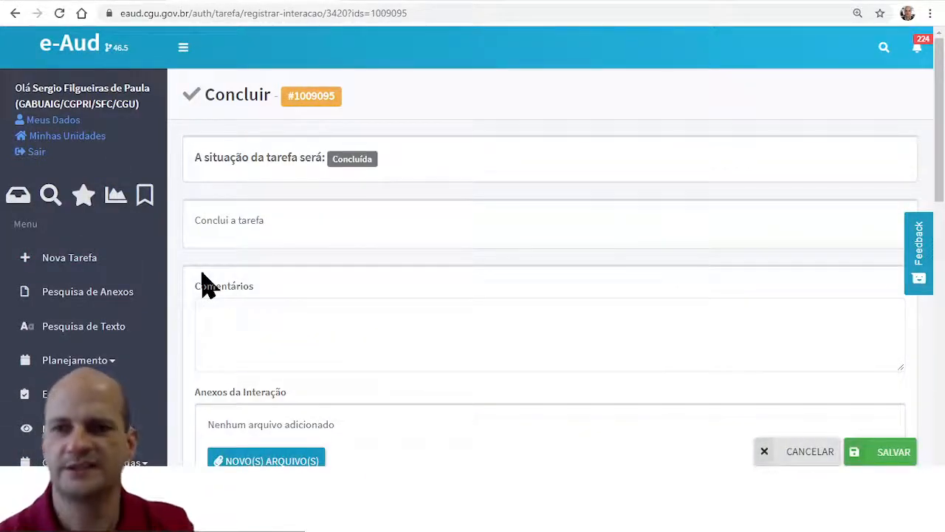
pyautogui.scroll(-7, 391, 395)
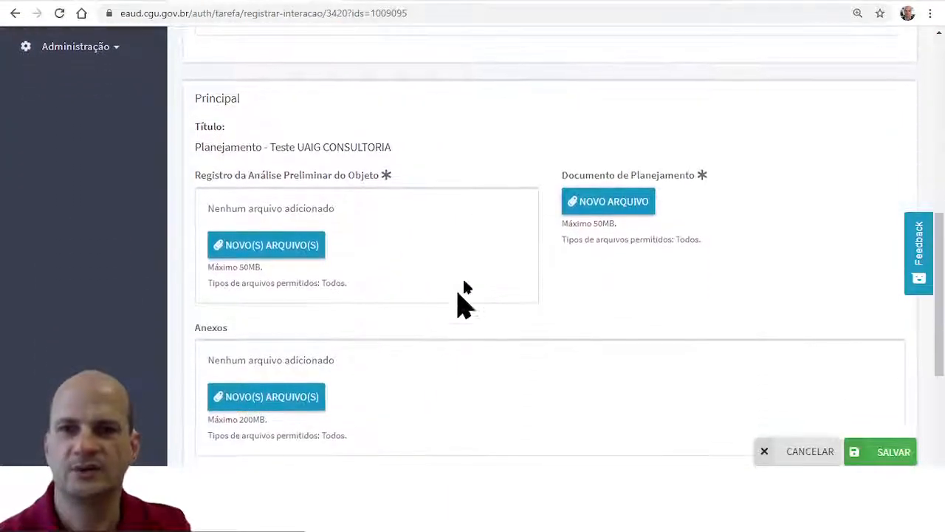
# Step: Attach the Consultoria B - Estrutura Análise Preliminar do Objeto file as the Registro da Análise Preliminar do Objeto
pyautogui.click(248, 251)
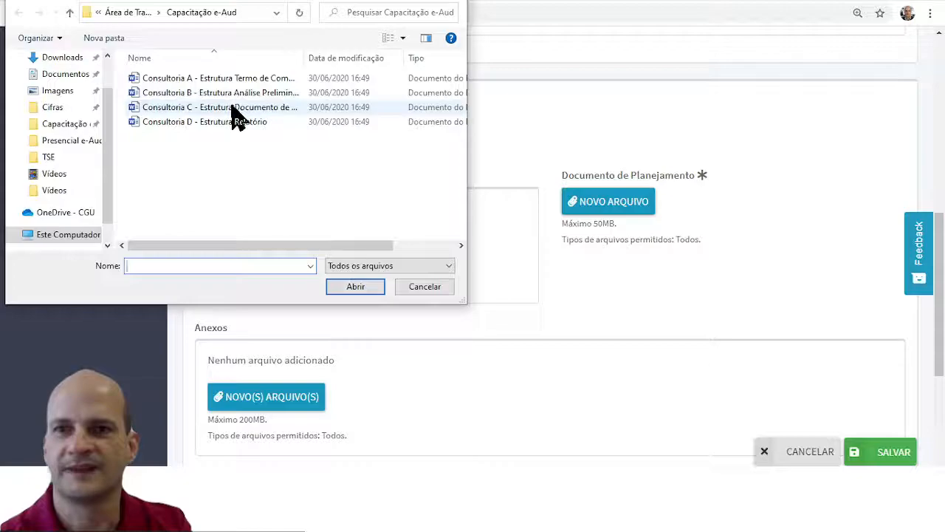
pyautogui.click(236, 96)
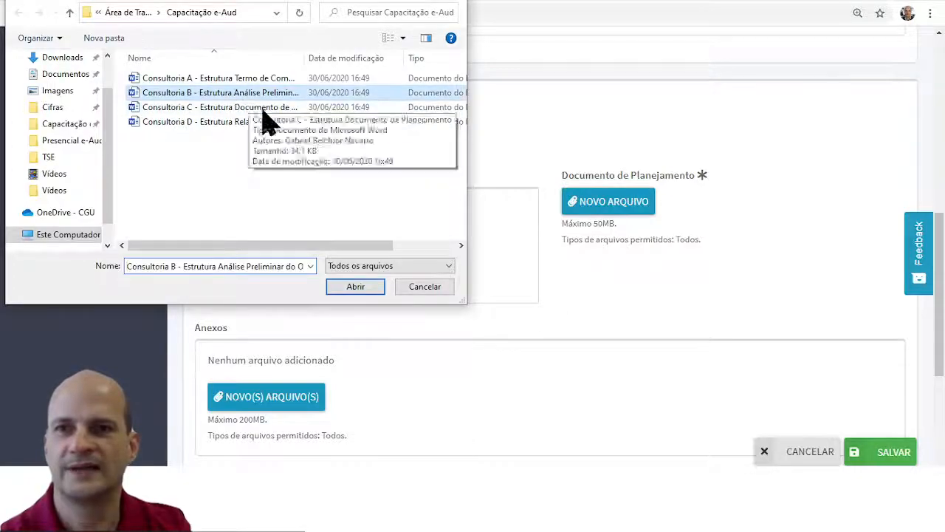
pyautogui.click(362, 291)
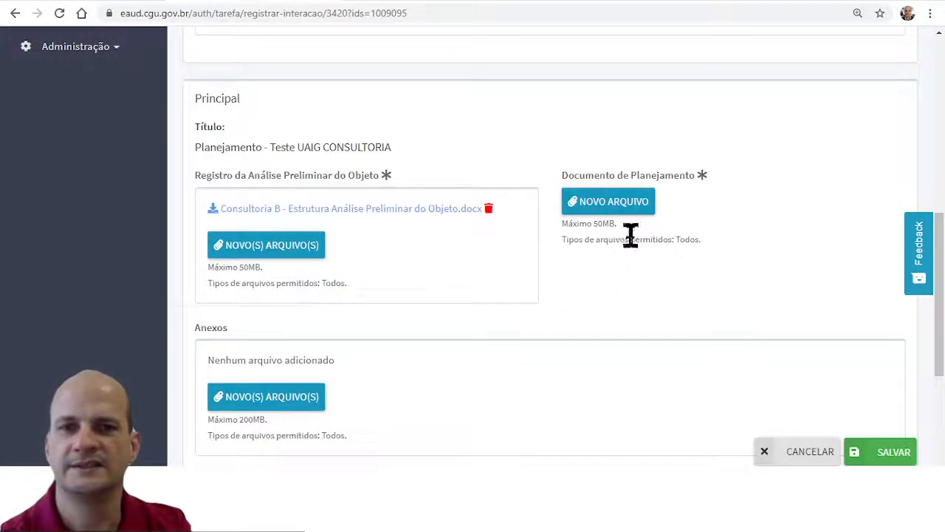
# Step: Attach Consultoria C - Estrutura Documento de Planejamento as the Documento de Planejamento and save the subtask's conclusion
pyautogui.click(617, 214)
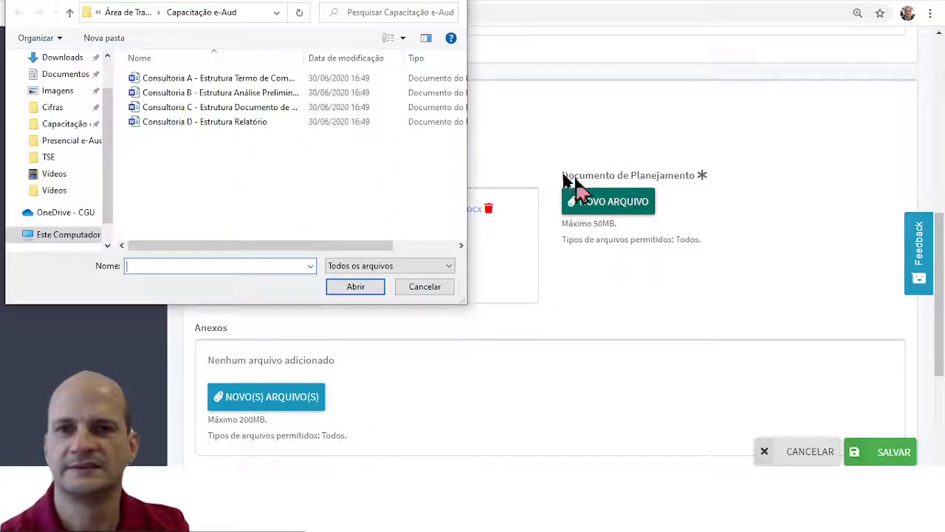
pyautogui.click(233, 108)
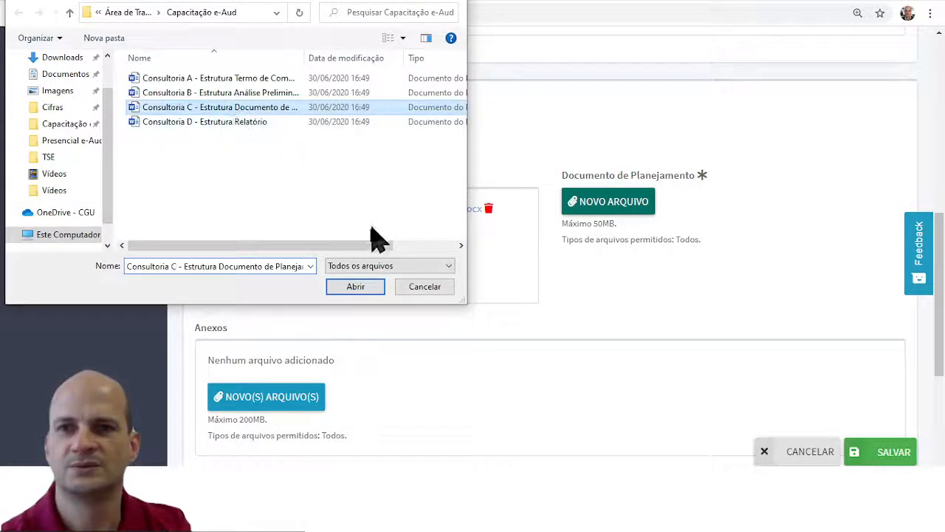
pyautogui.click(355, 289)
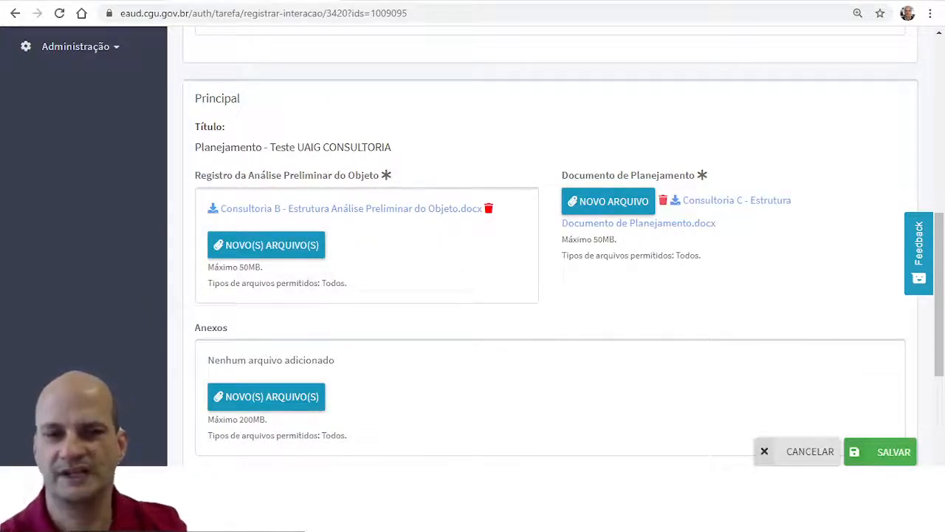
pyautogui.click(890, 451)
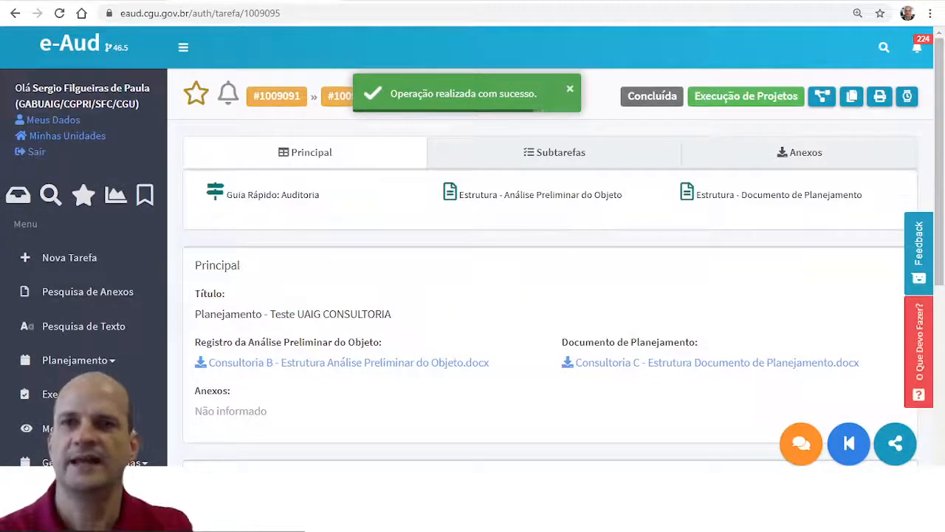
# Step: Return to the parent audit and review its Dados da Auditoria and Resultados sections
pyautogui.click(266, 104)
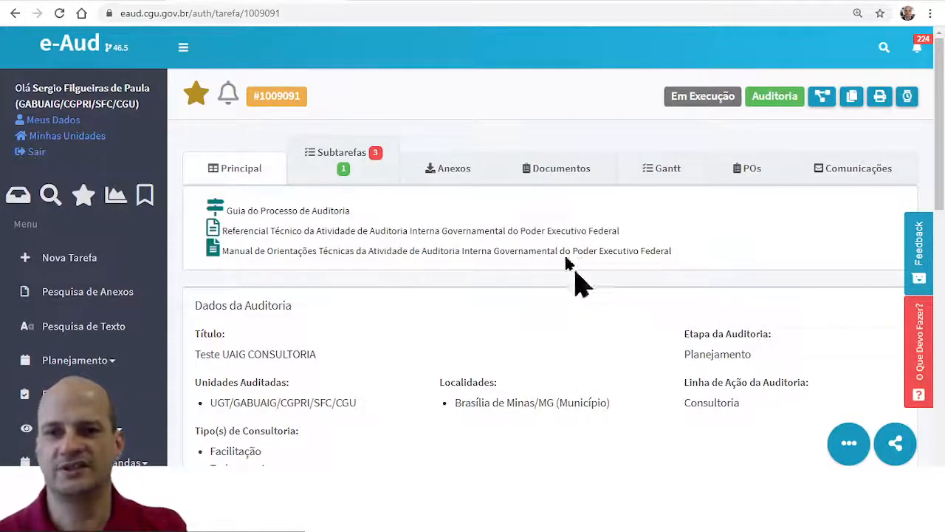
pyautogui.scroll(-3, 507, 337)
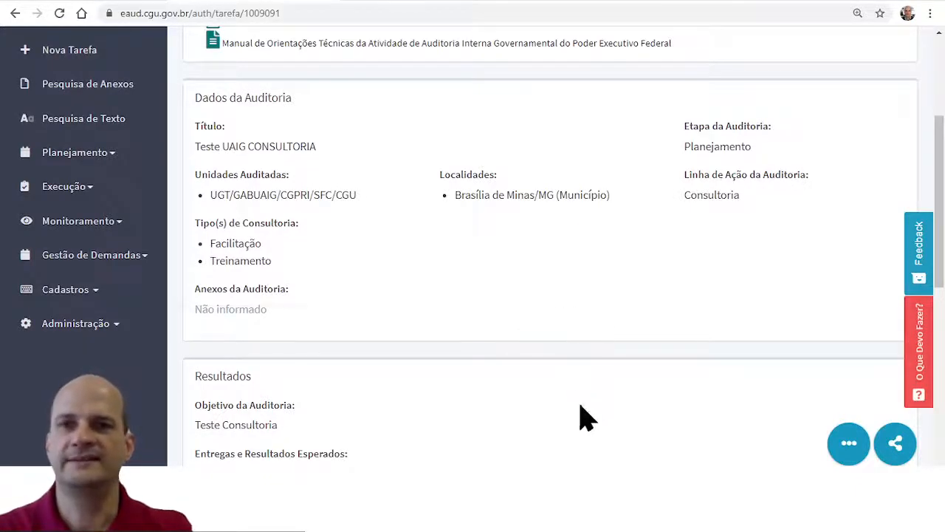
pyautogui.scroll(3, 588, 423)
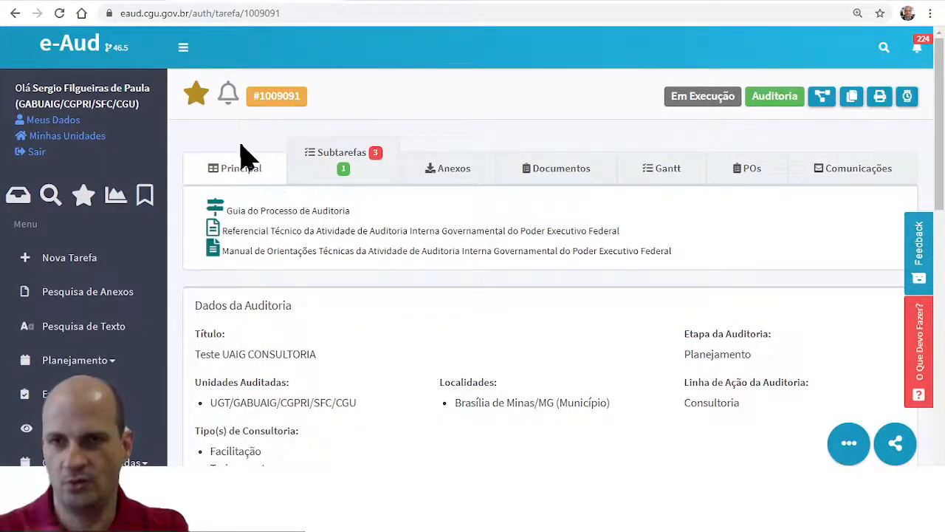
# Step: Check the situation and pending items of the parent audit's four subtasks, and return to its main data
pyautogui.click(334, 167)
pyautogui.scroll(-1, 523, 292)
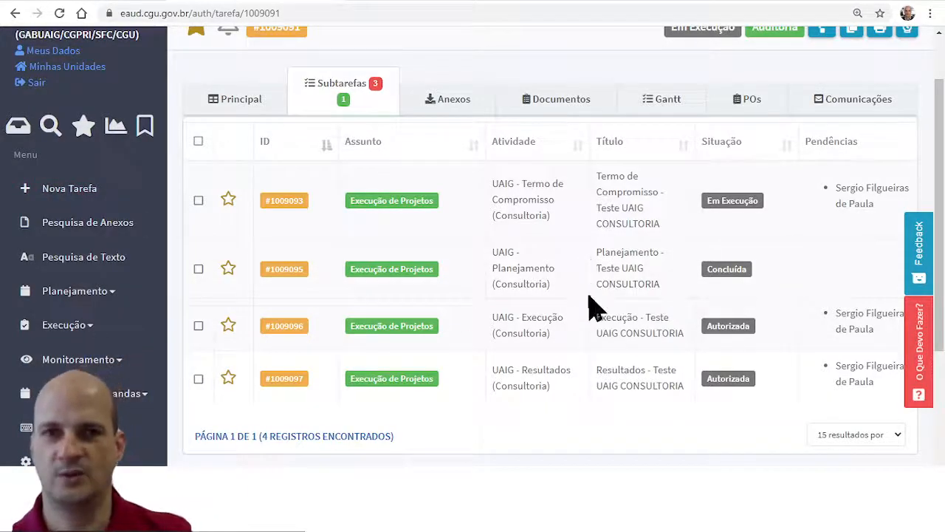
pyautogui.scroll(2, 591, 305)
pyautogui.scroll(-2, 602, 317)
pyautogui.scroll(2, 602, 319)
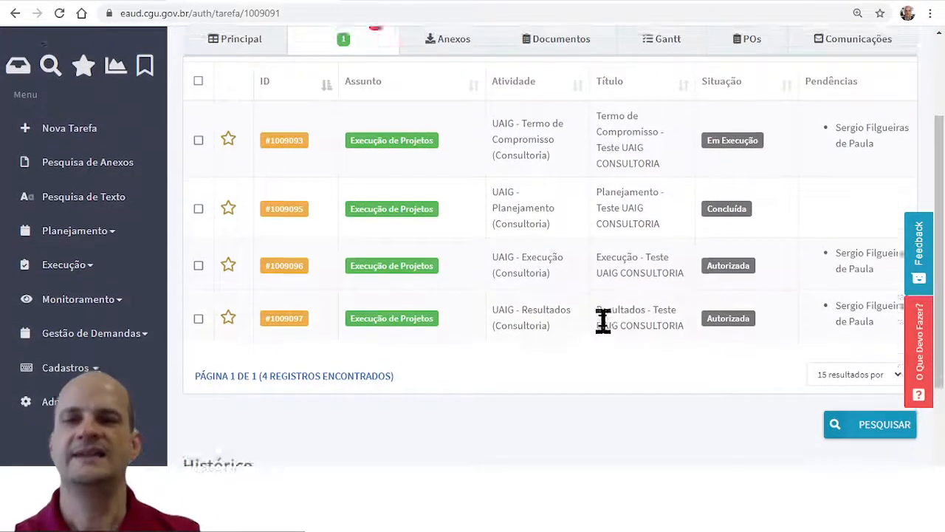
pyautogui.click(220, 168)
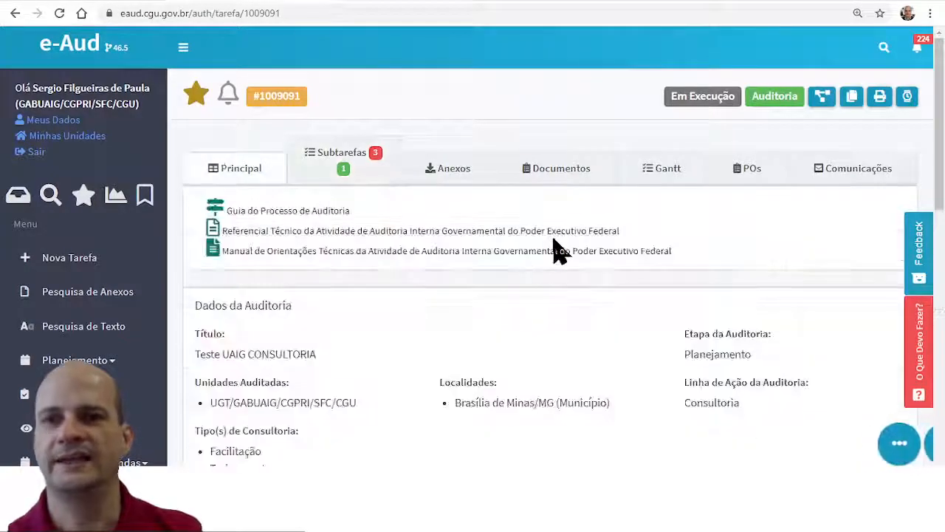